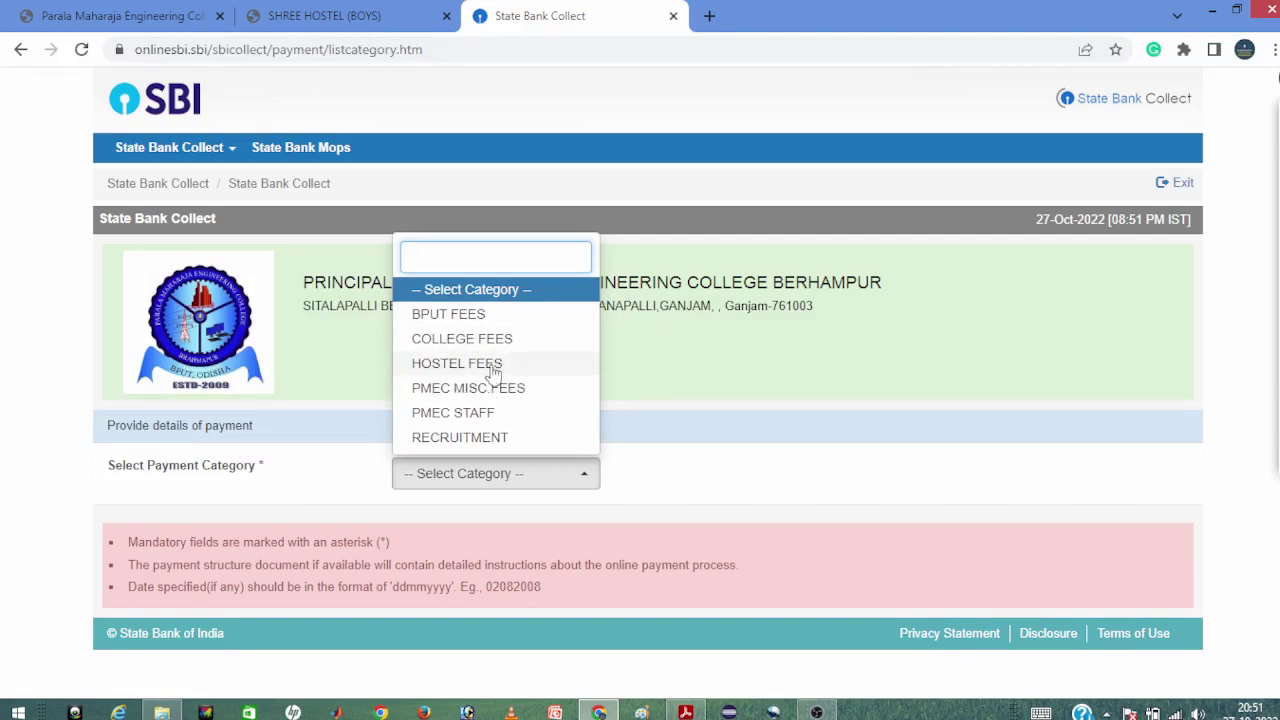
- Read the SBI Collect payment steps in the college's reporting notice and compare them with the available payment categories
click(806, 497)
click(340, 15)
scroll(560, 308, down, 2)
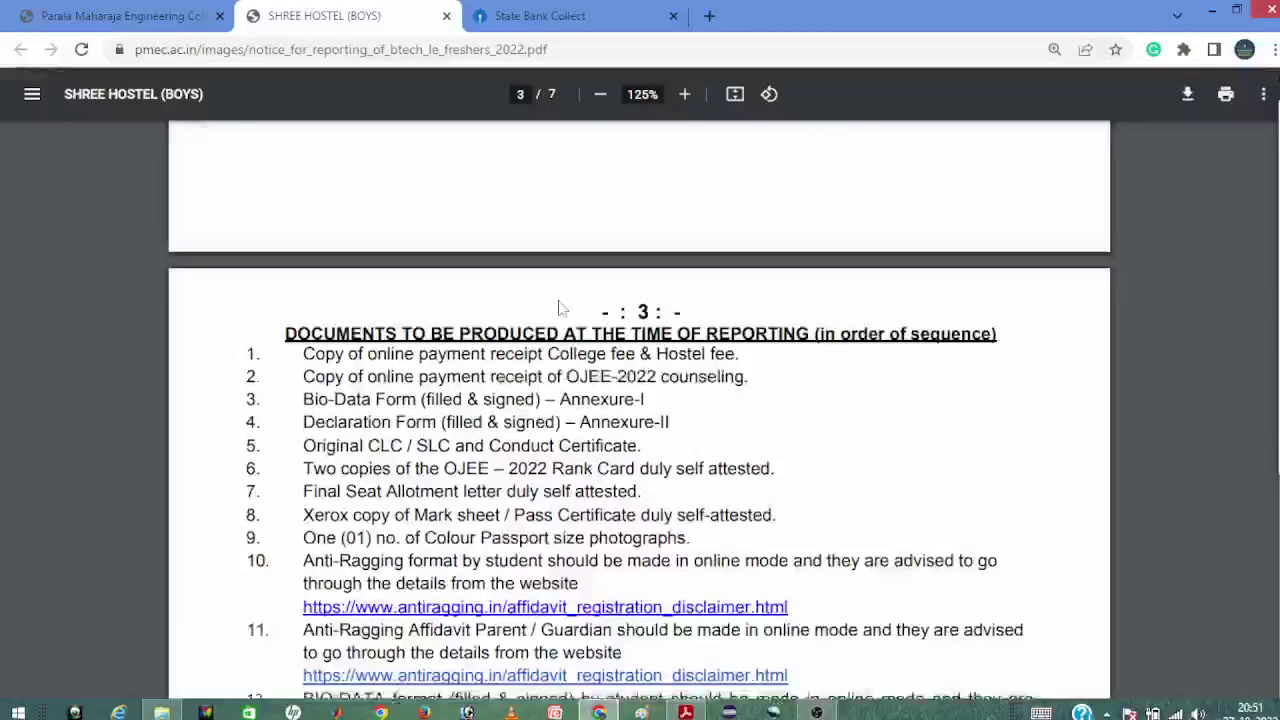
scroll(560, 308, up, 5)
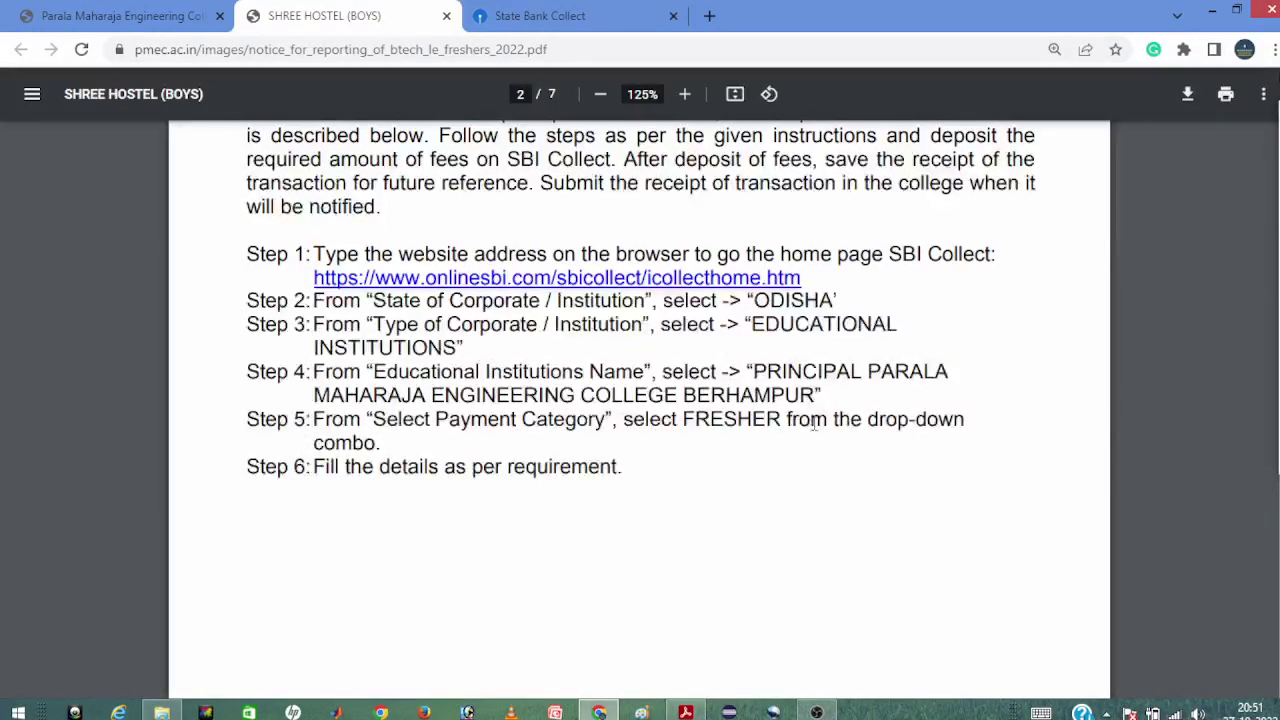
key(ctrl+Tab)
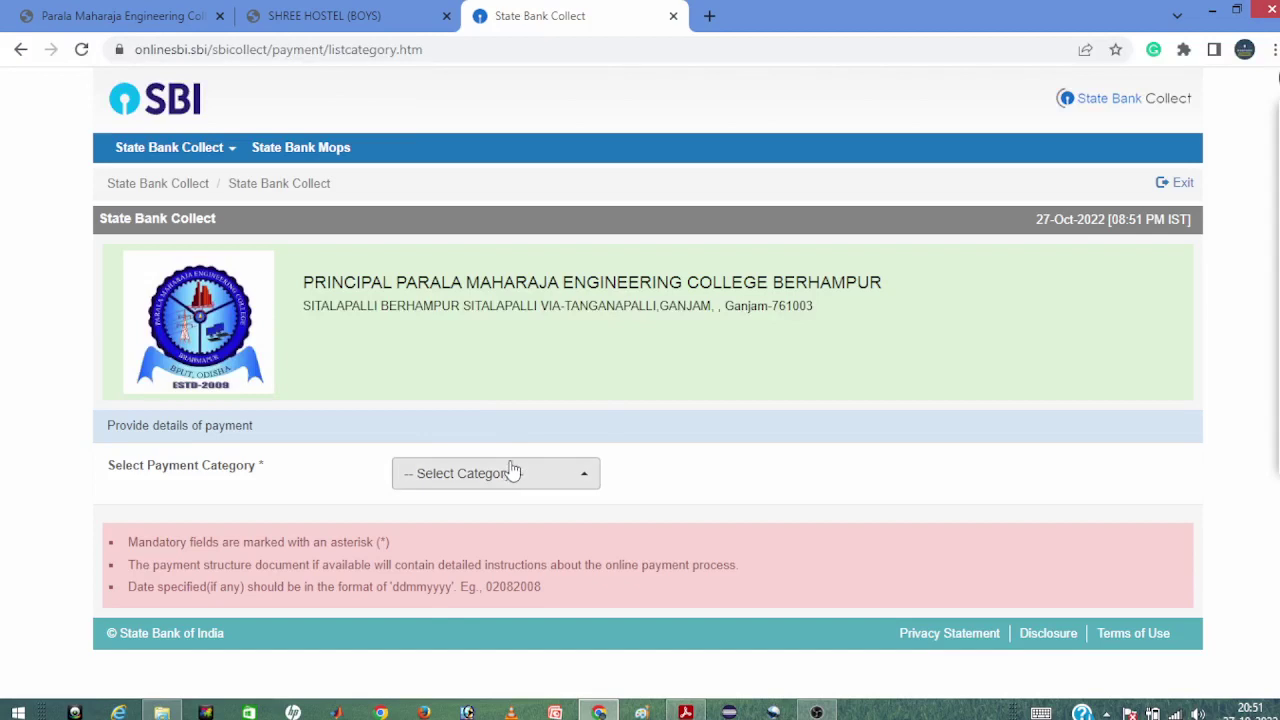
click(560, 474)
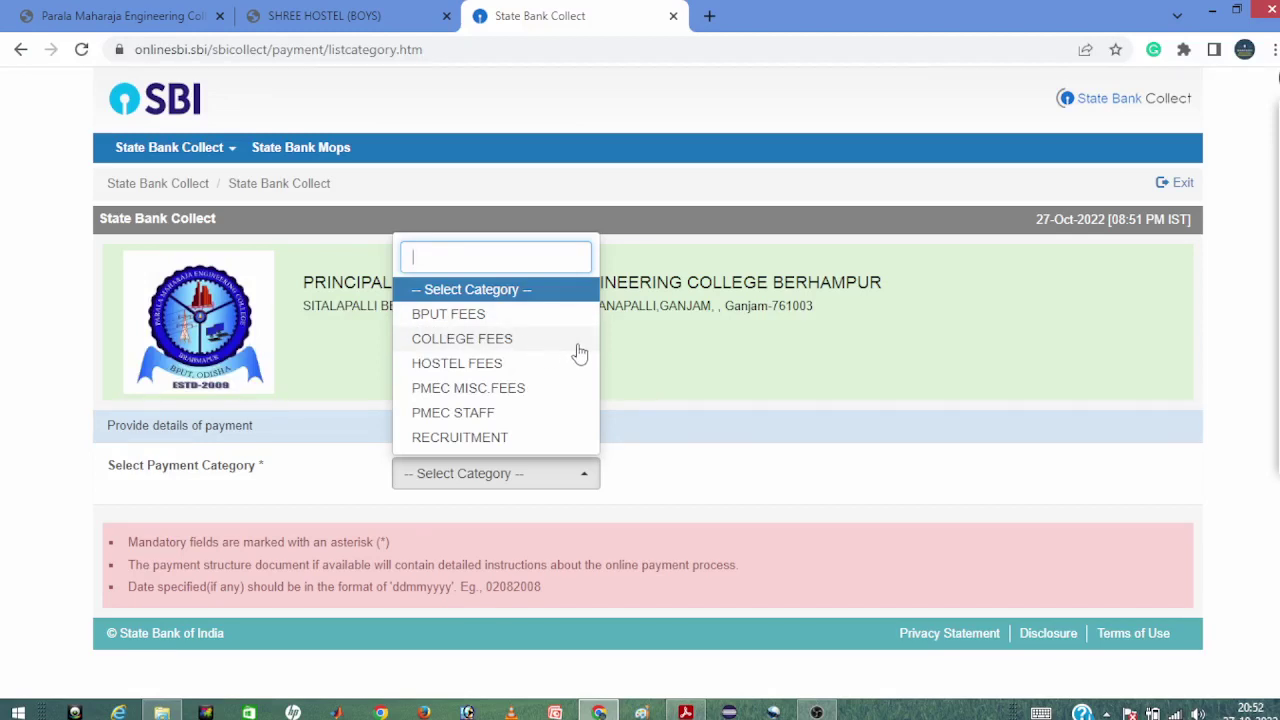
- Review the reporting date table and the heading on the first page of the lateral entry reporting notice
click(300, 15)
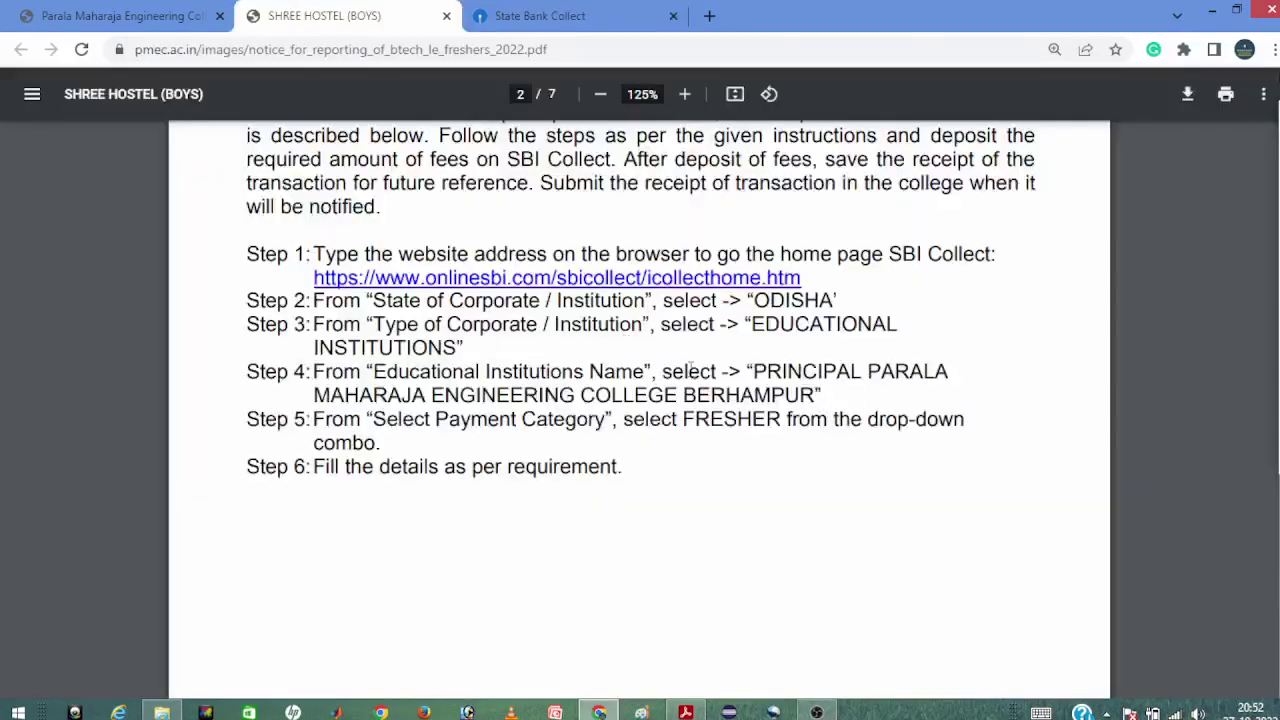
scroll(690, 367, up, 10)
scroll(912, 345, up, 3)
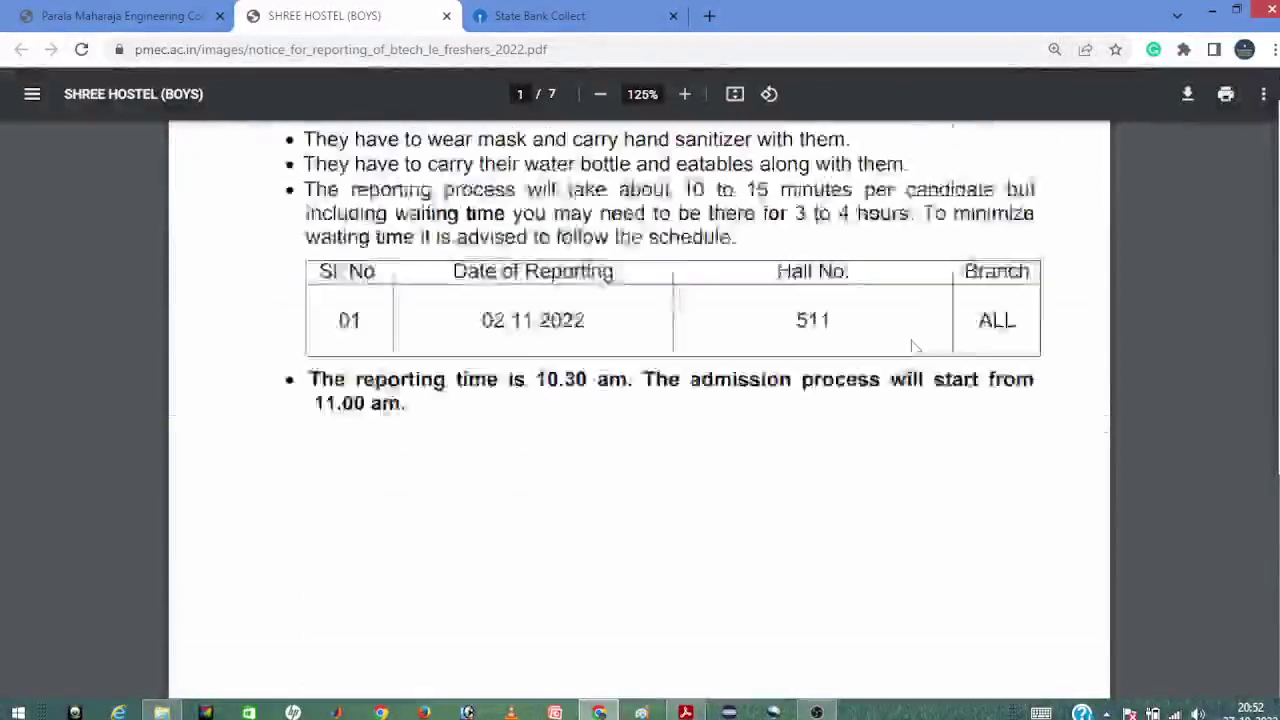
drag(474, 418, 576, 418)
click(765, 472)
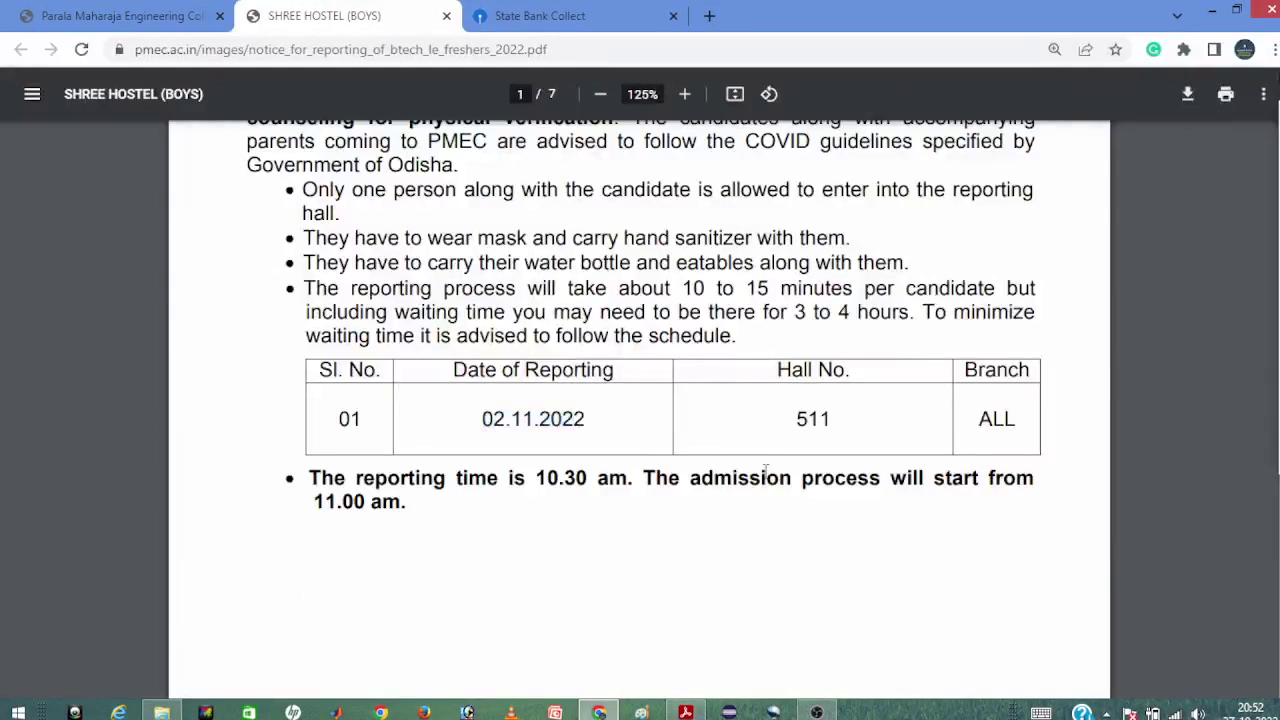
scroll(765, 472, up, 4)
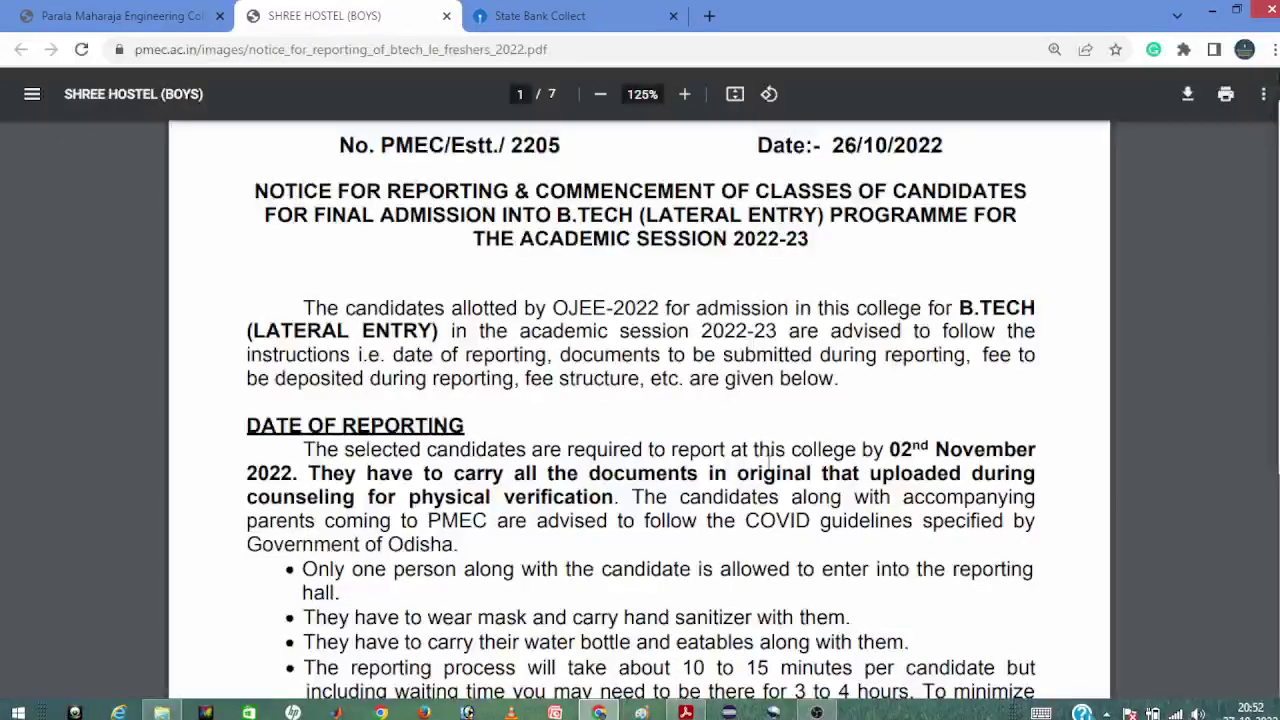
- Choose COLLEGE FEES as the payment category and go to the student name and university registration number fields
click(540, 16)
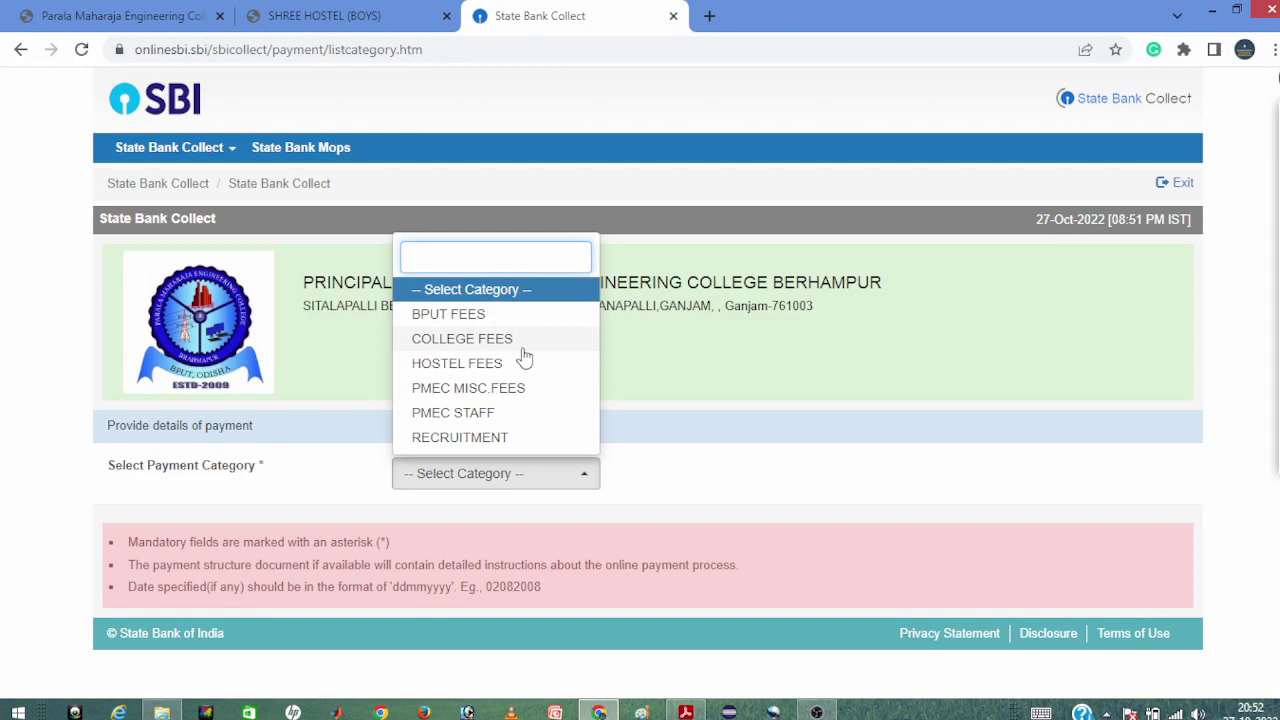
click(488, 341)
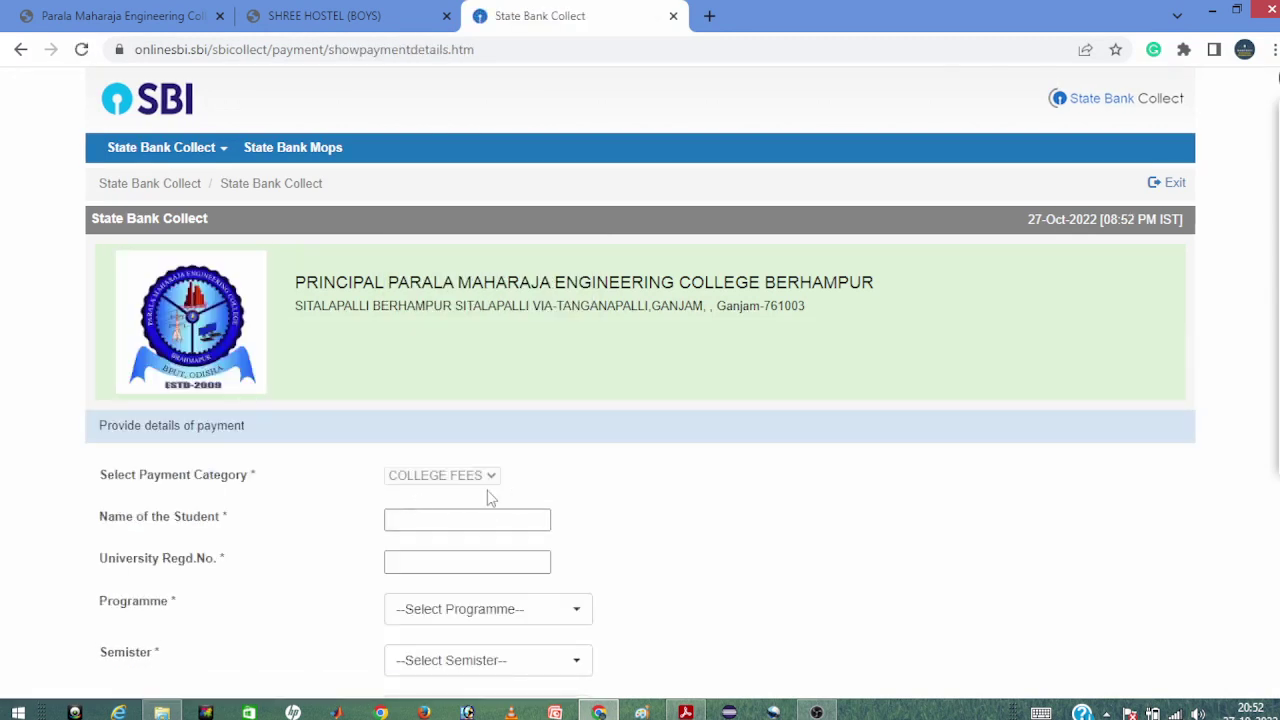
scroll(560, 470, down, 2)
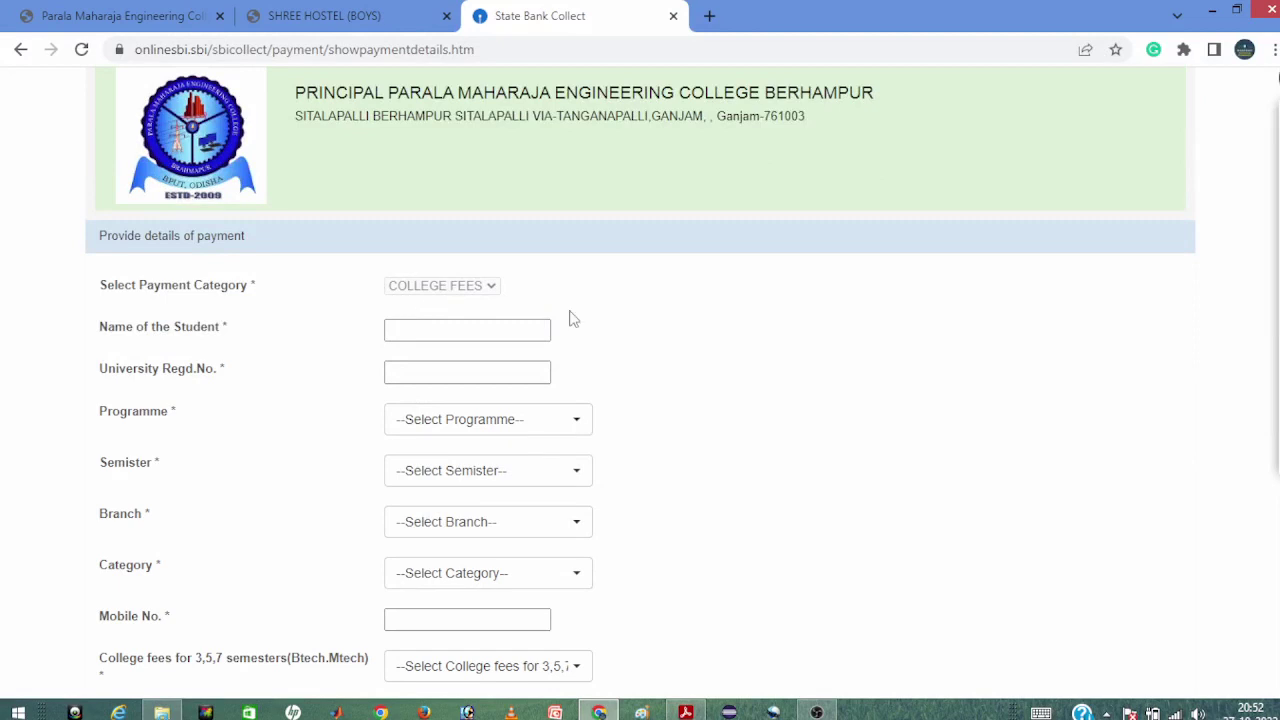
scroll(660, 313, down, 1)
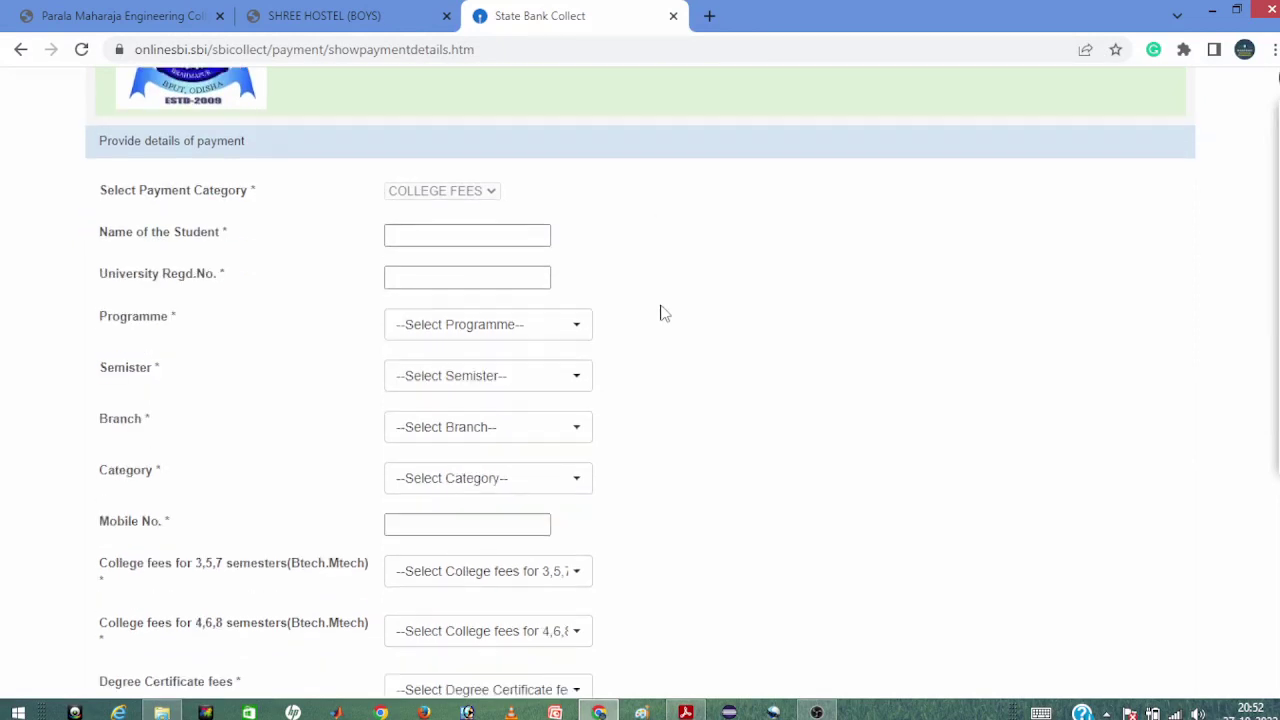
click(435, 230)
click(428, 278)
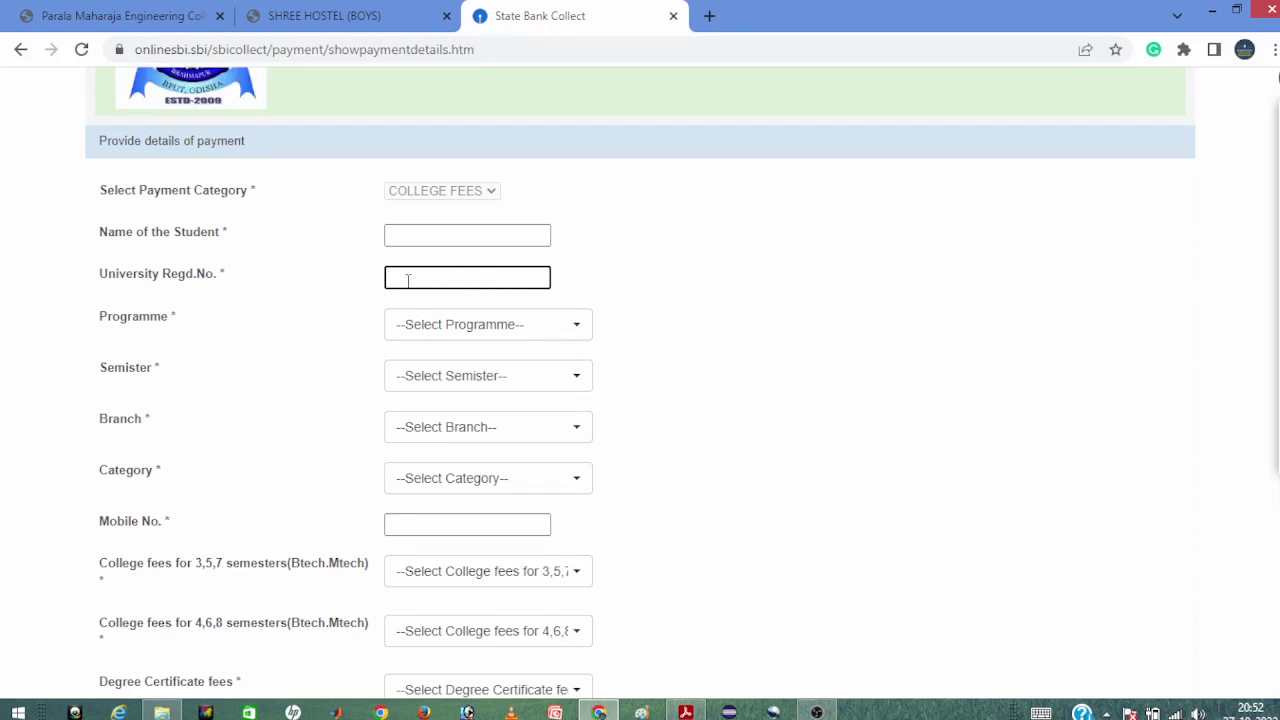
- Set the programme to B.Tech and the semester to 3 in the college fees form
scroll(428, 281, down, 2)
click(465, 143)
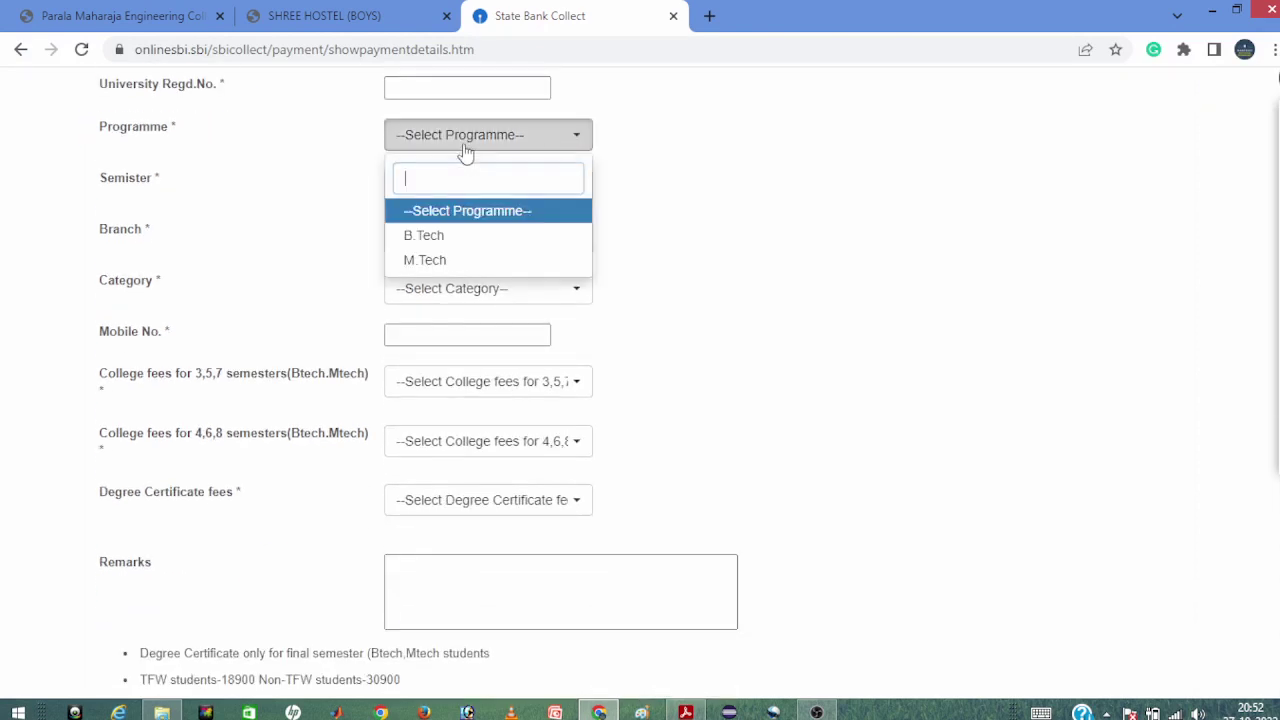
click(424, 235)
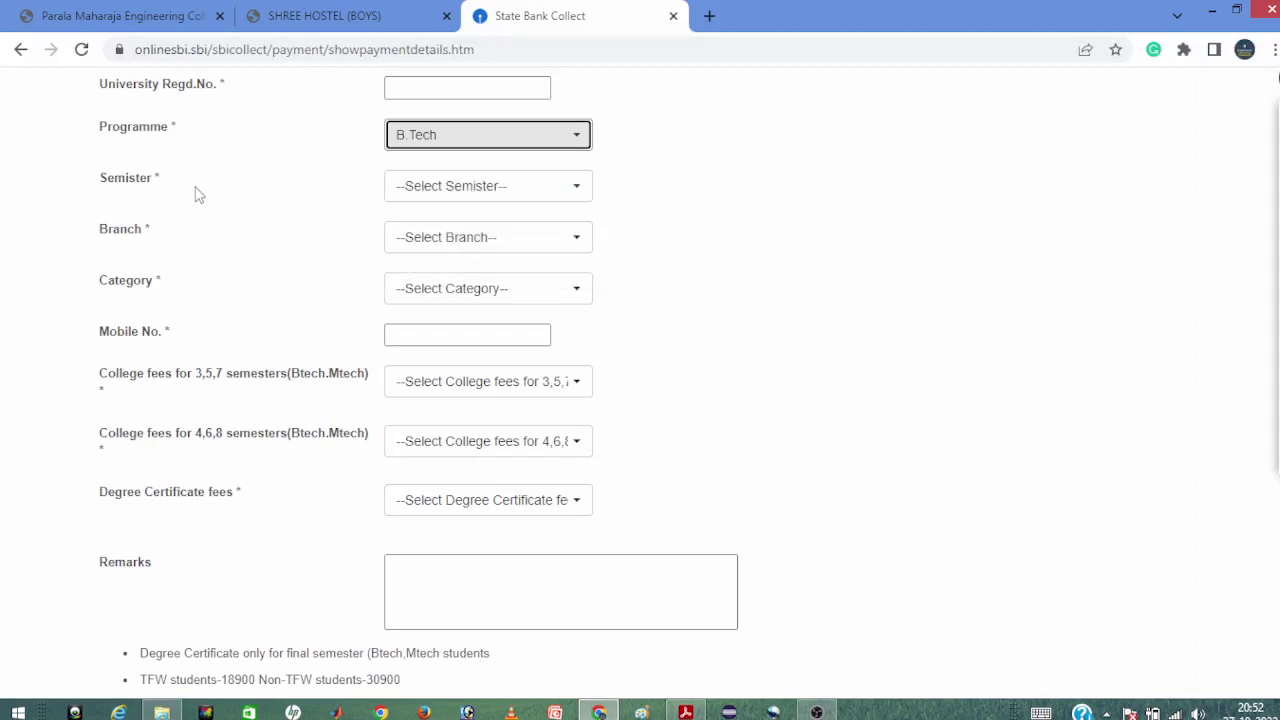
click(503, 183)
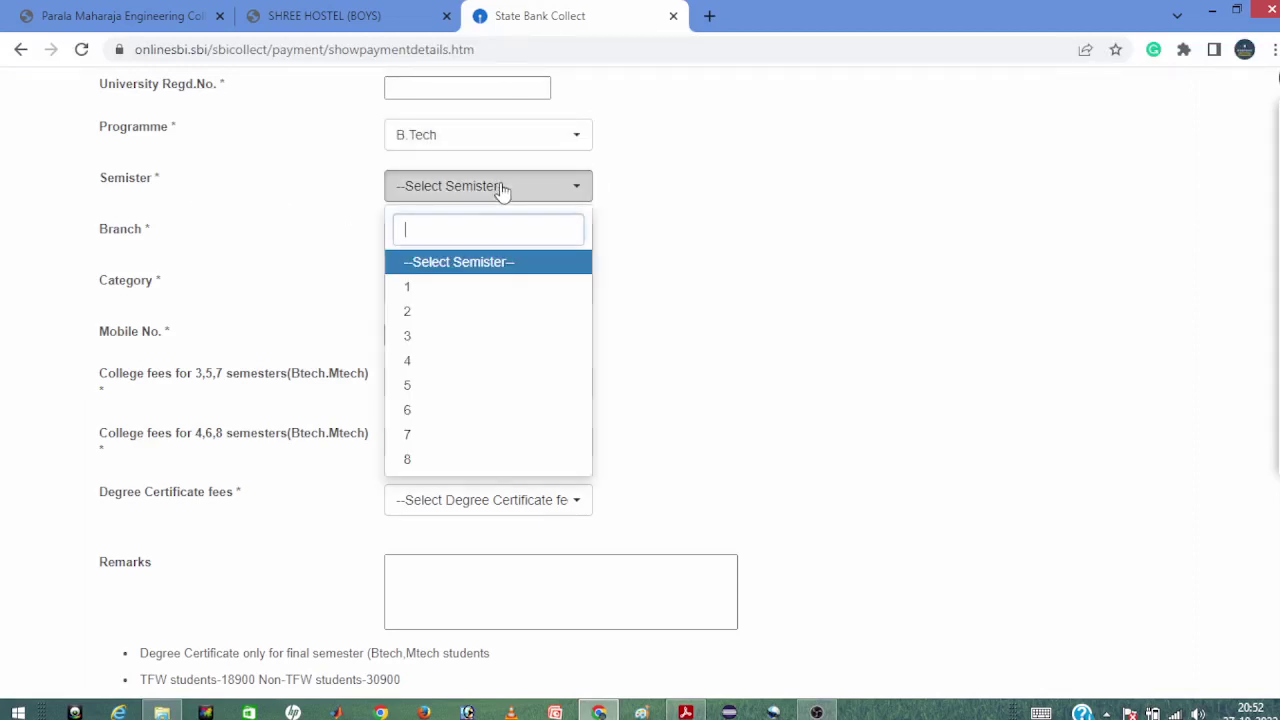
click(418, 338)
- Set the branch to Electrical Engineering and the student category to Non-TFW
click(460, 247)
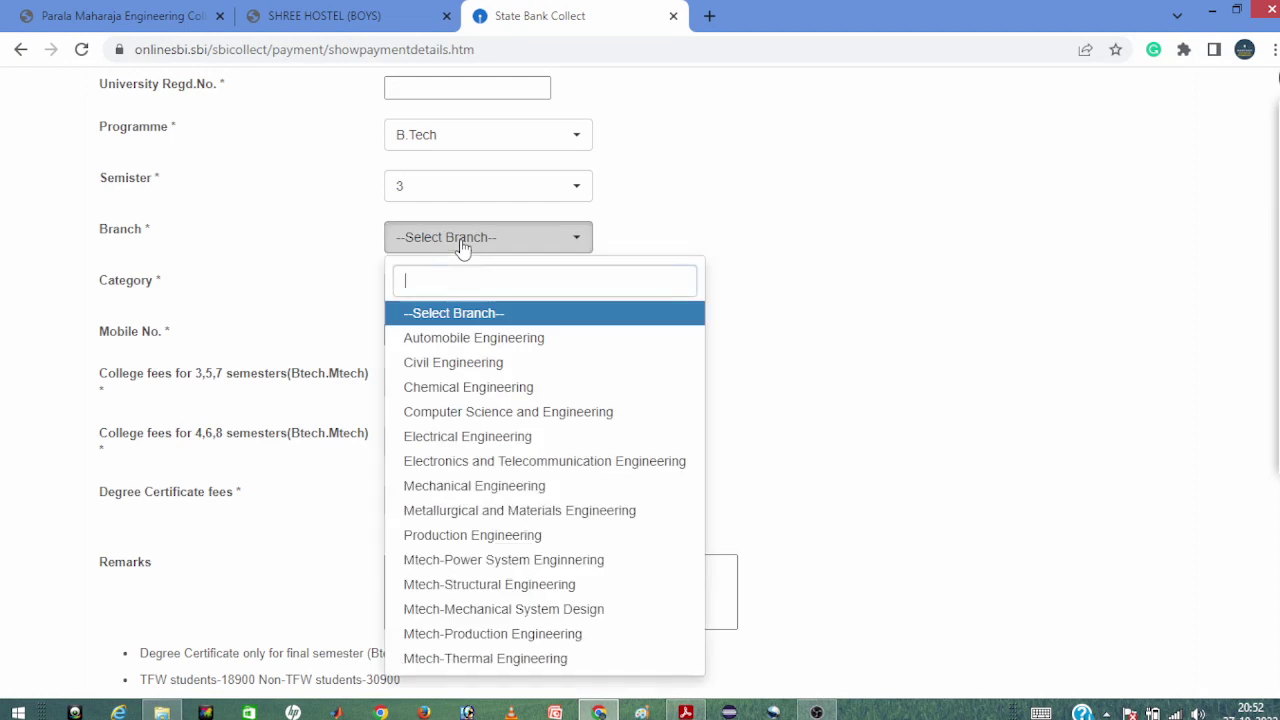
click(456, 437)
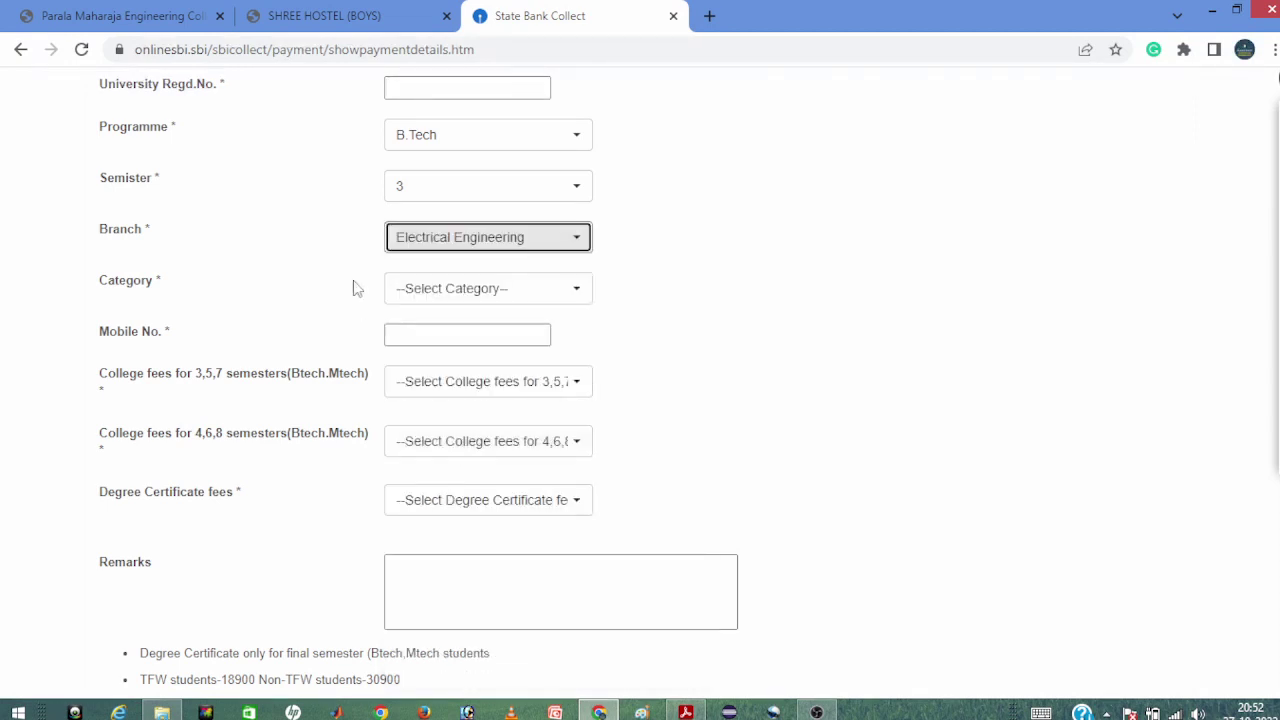
click(400, 296)
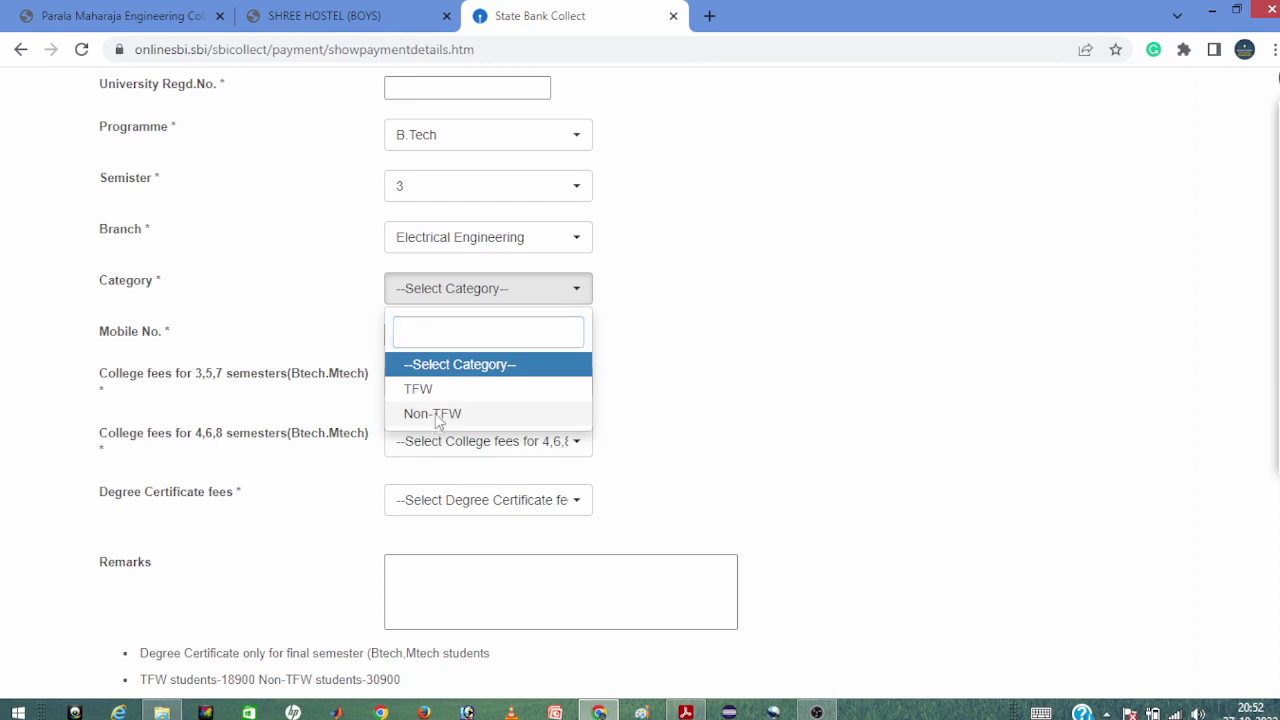
click(430, 416)
click(454, 336)
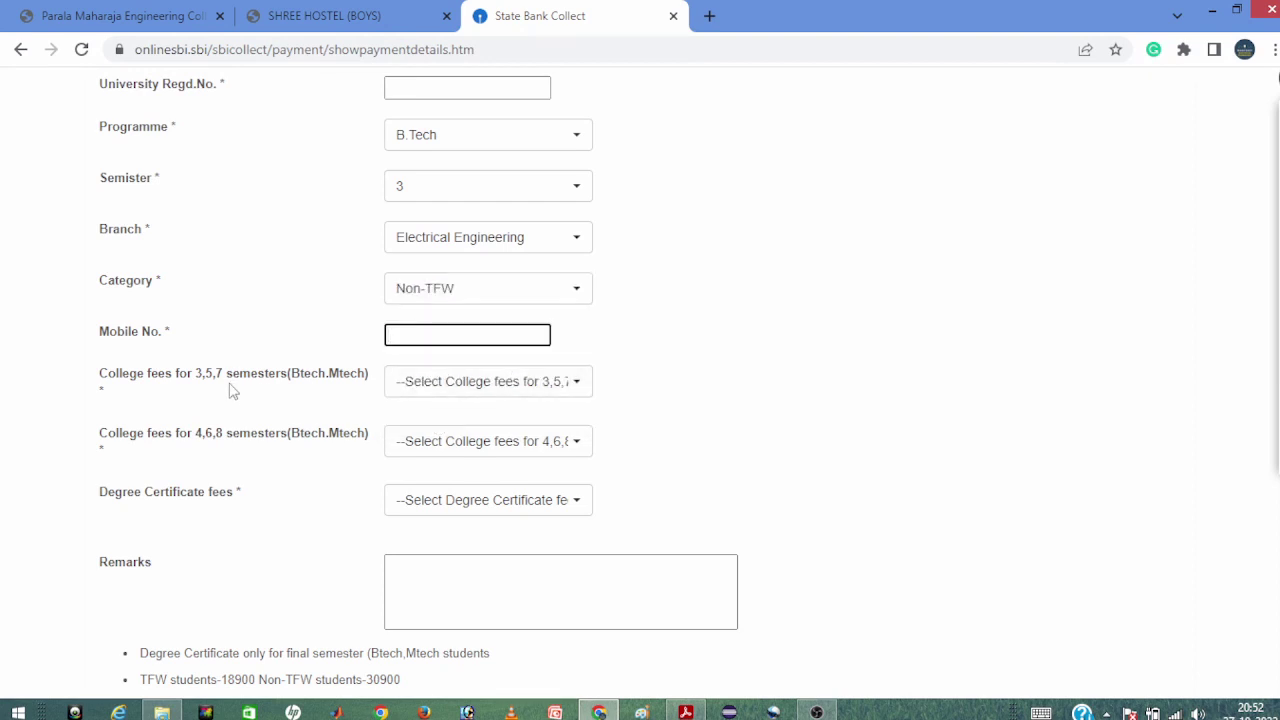
- Try TFW as the student category and return it to Non-TFW
click(430, 300)
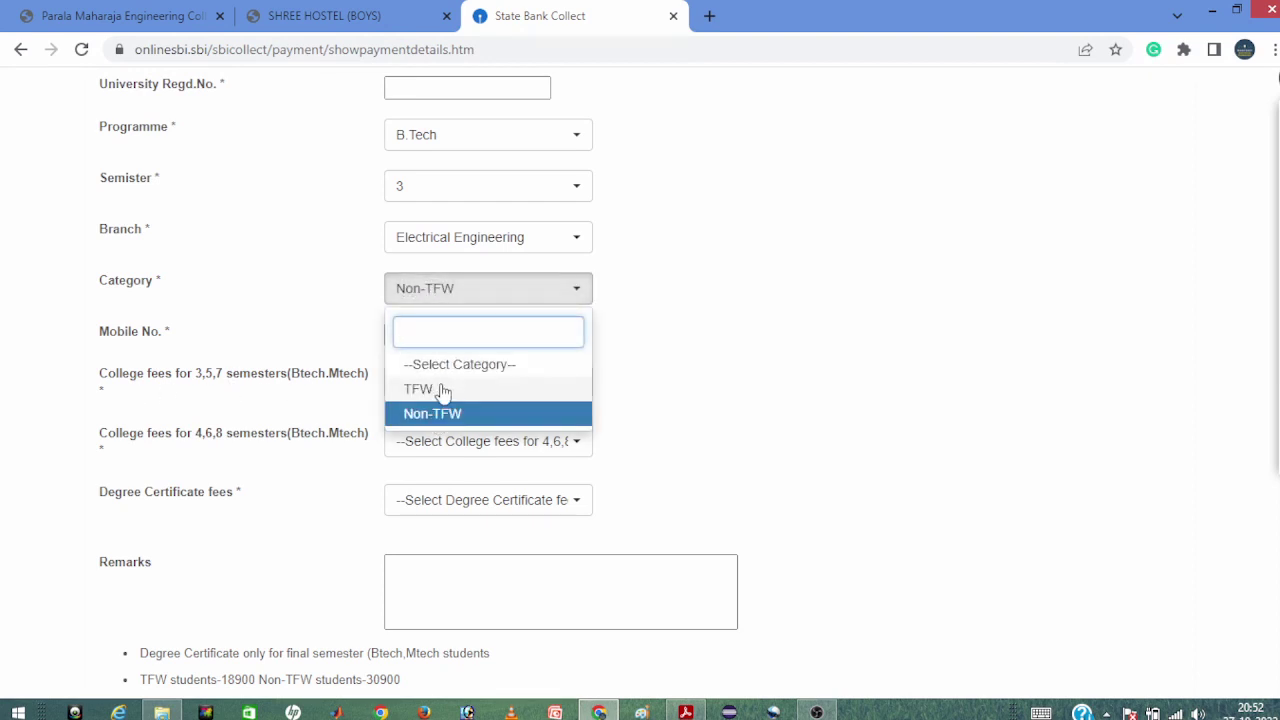
click(436, 389)
click(444, 300)
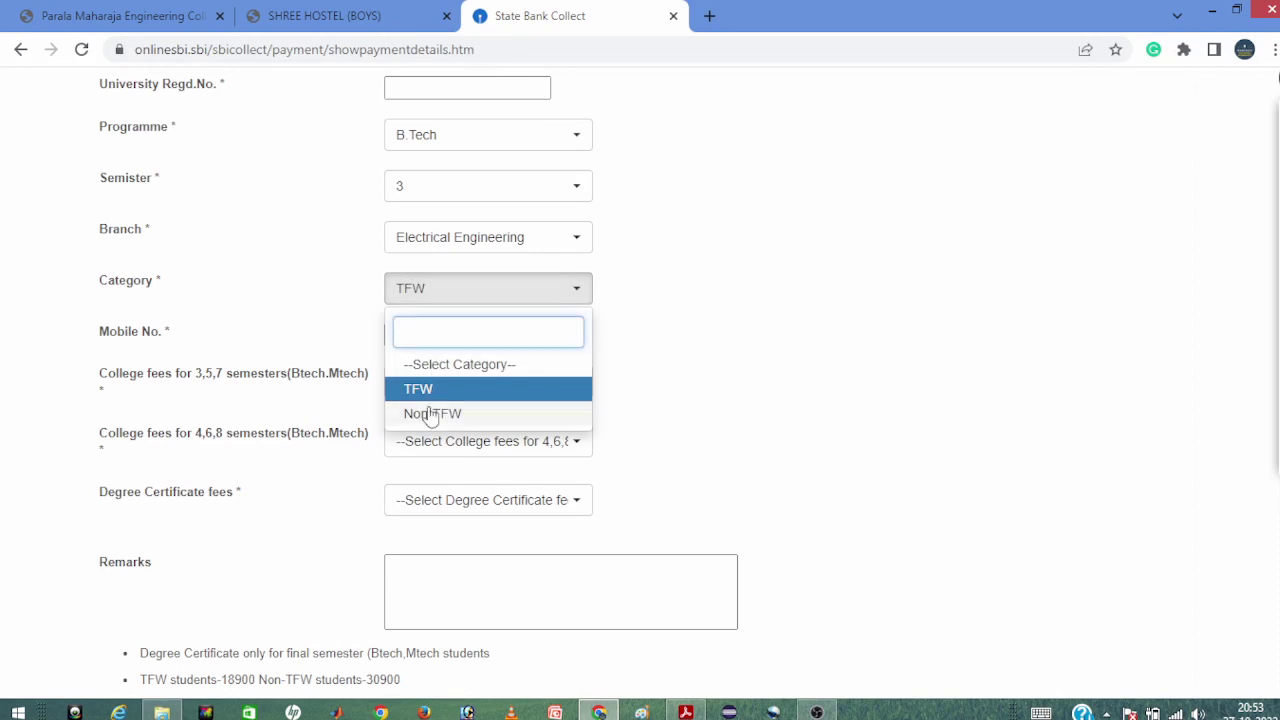
click(430, 413)
click(458, 342)
- Set the college fees for 3,5,7 semesters to 30900
scroll(391, 397, down, 1)
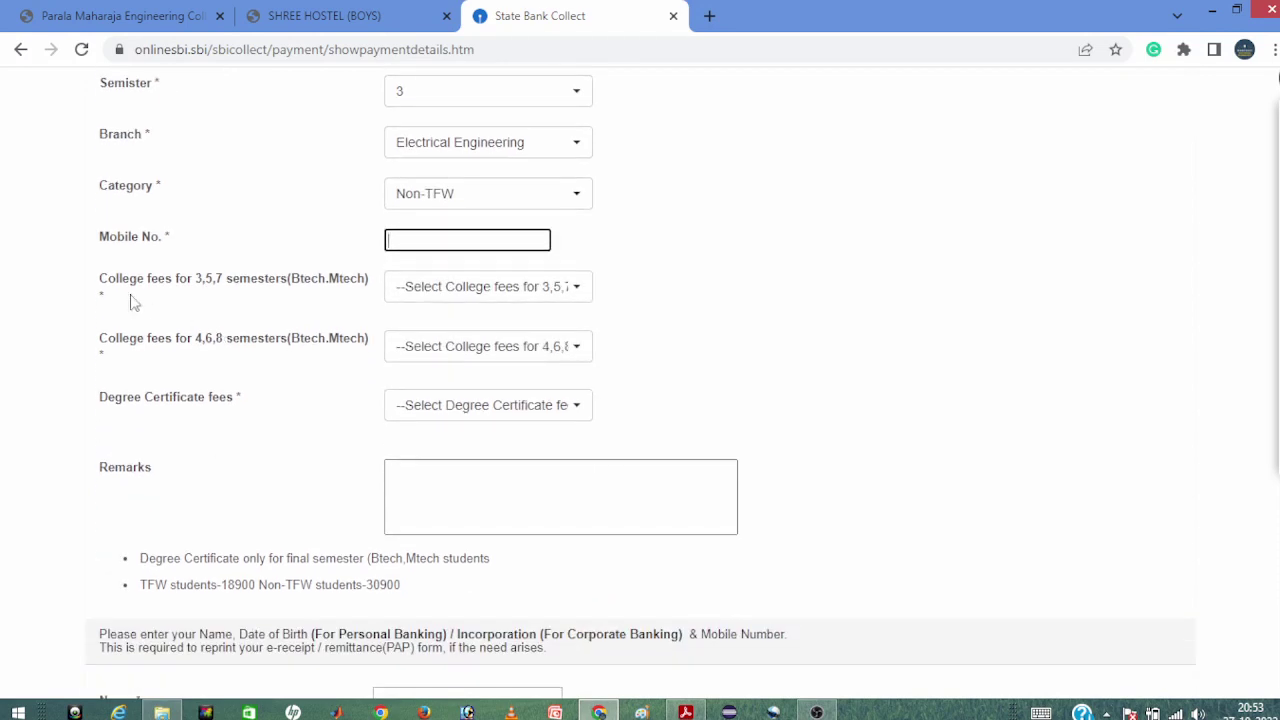
drag(124, 290, 335, 300)
click(352, 302)
click(474, 288)
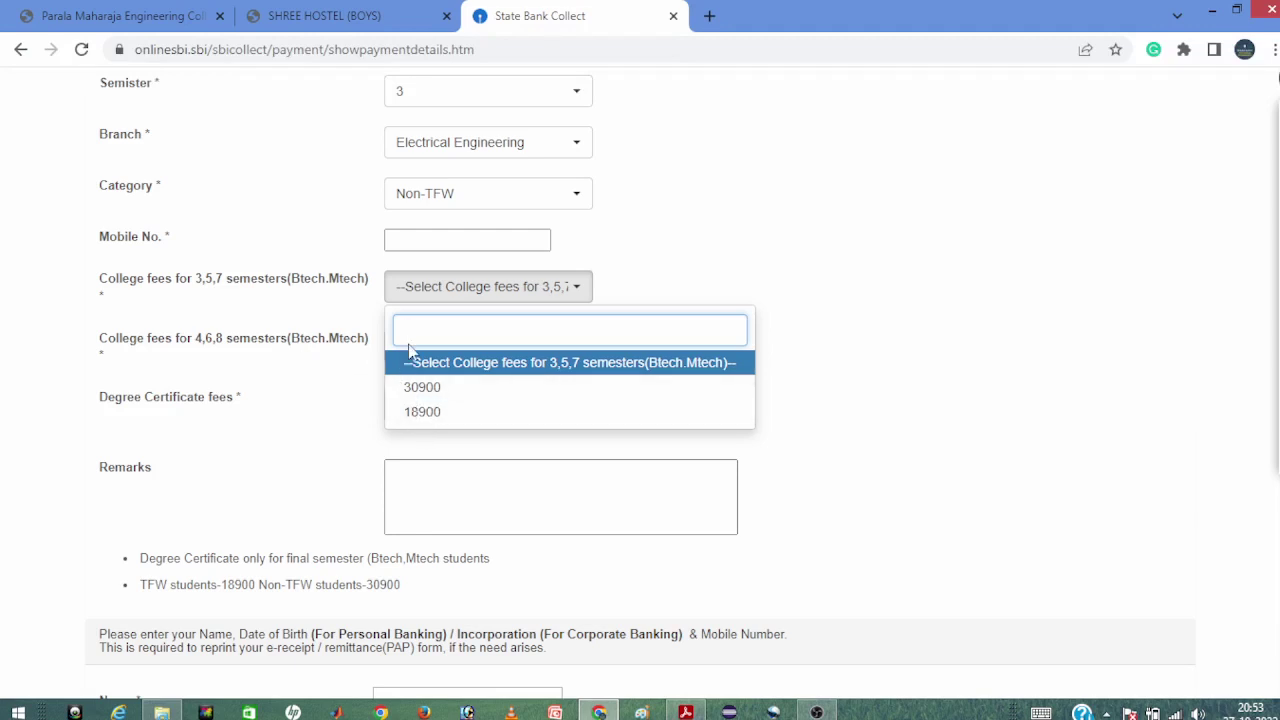
click(418, 389)
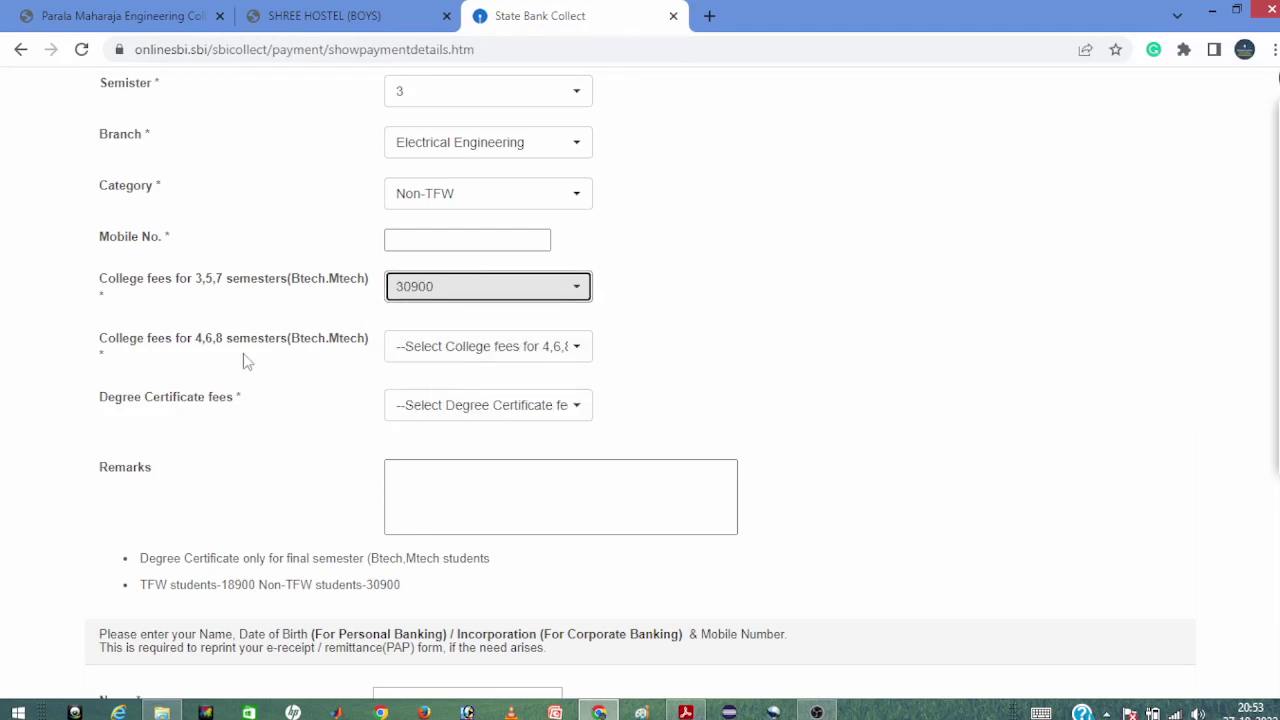
- Set the college fees for 4,6,8 semesters to 0
click(440, 347)
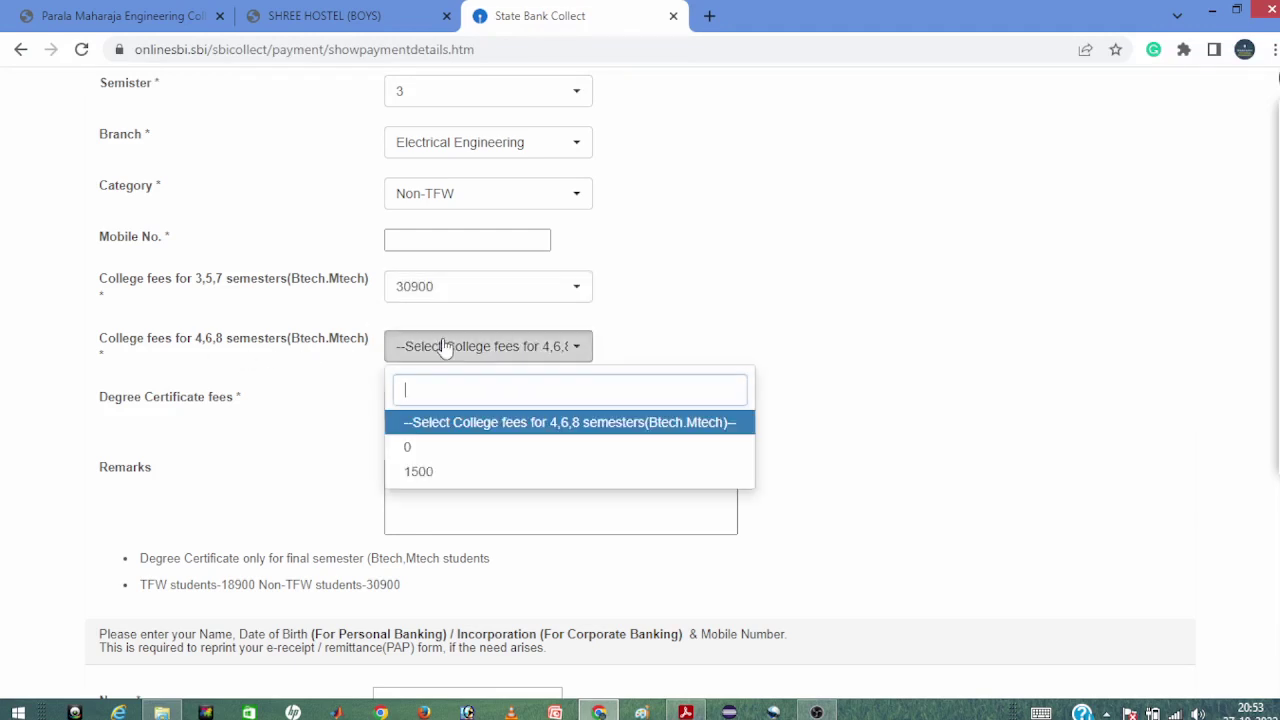
click(416, 452)
drag(163, 289, 343, 335)
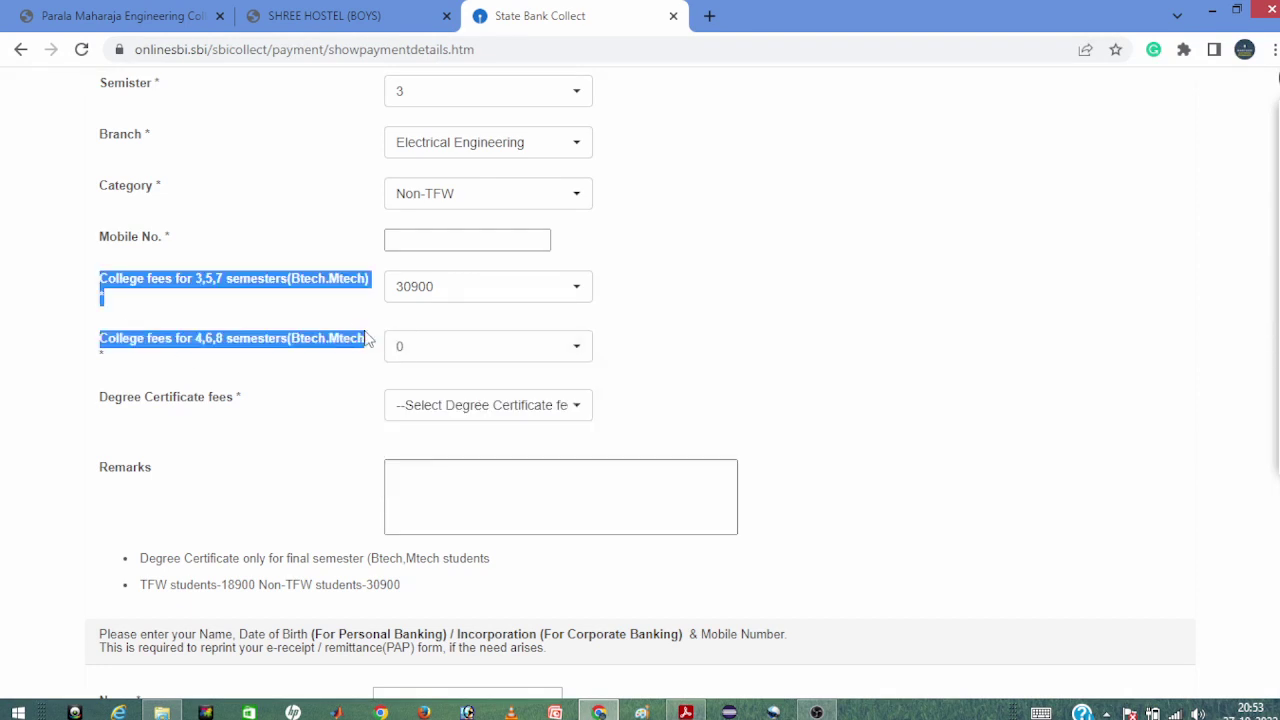
click(343, 335)
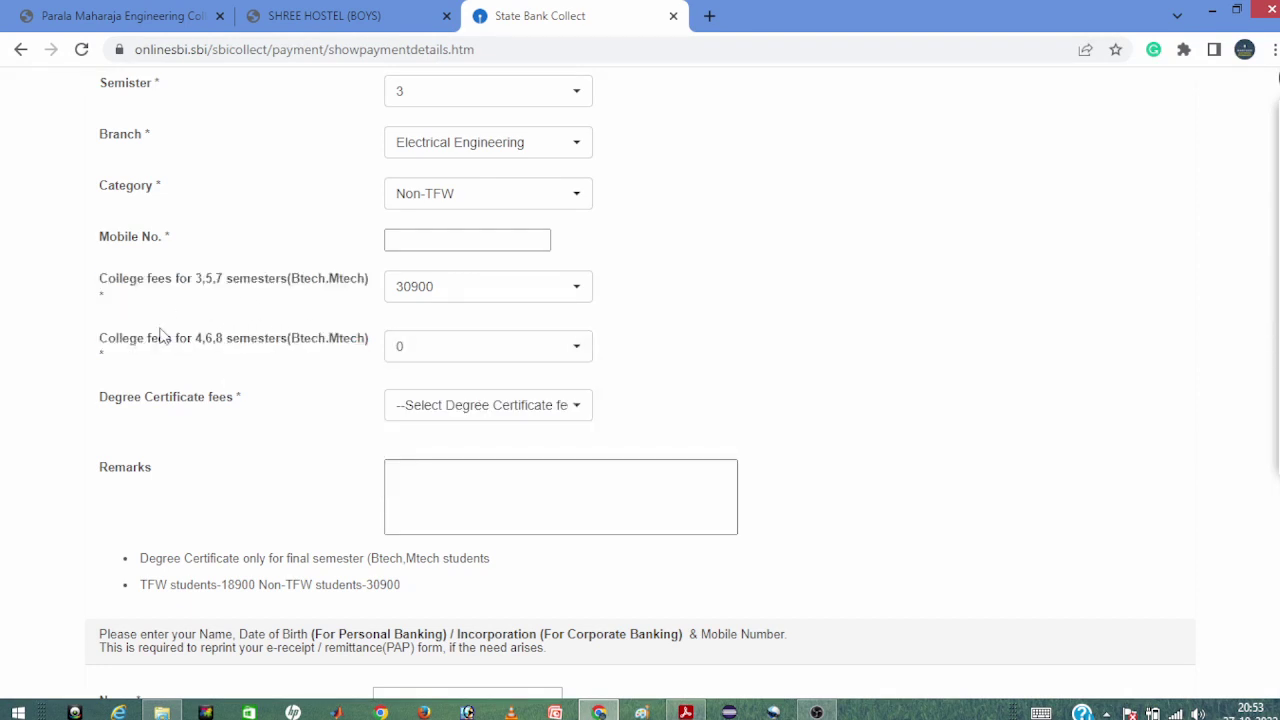
- Examine the rest of the form, covering the degree certificate fees, remarks, payer details, captcha and submission options
scroll(293, 370, down, 1)
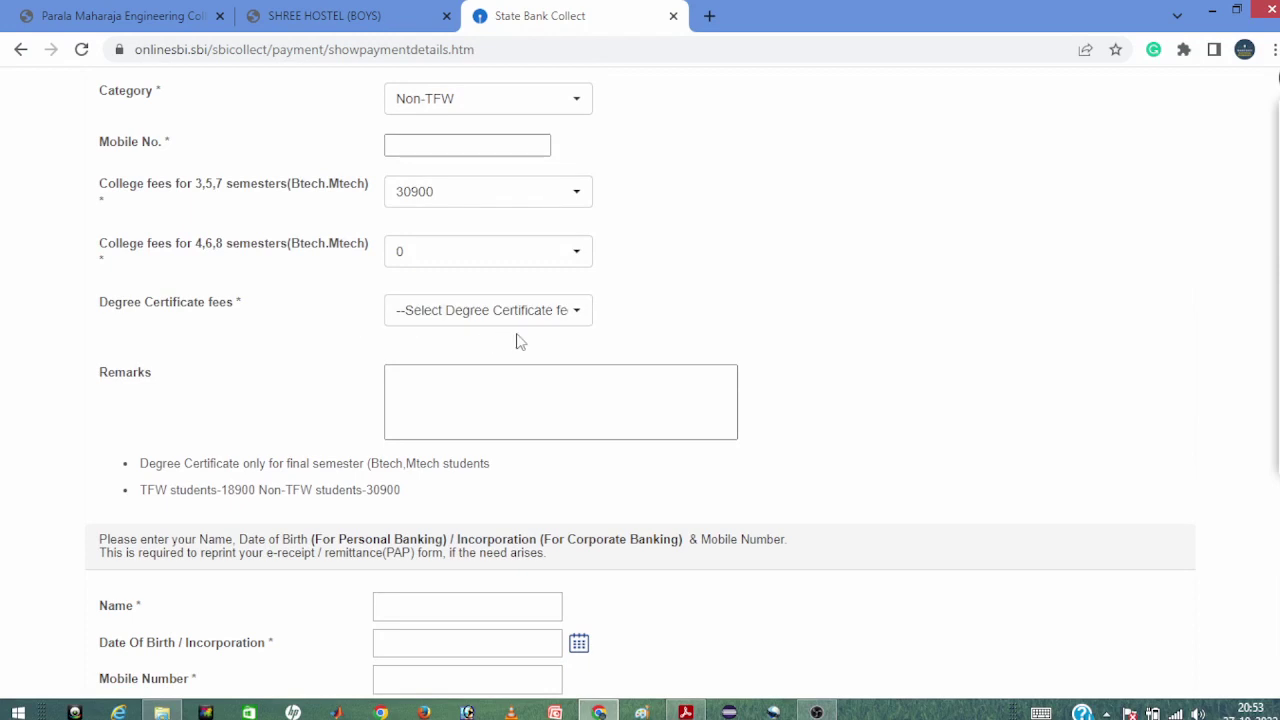
scroll(417, 316, down, 4)
scroll(417, 323, up, 3)
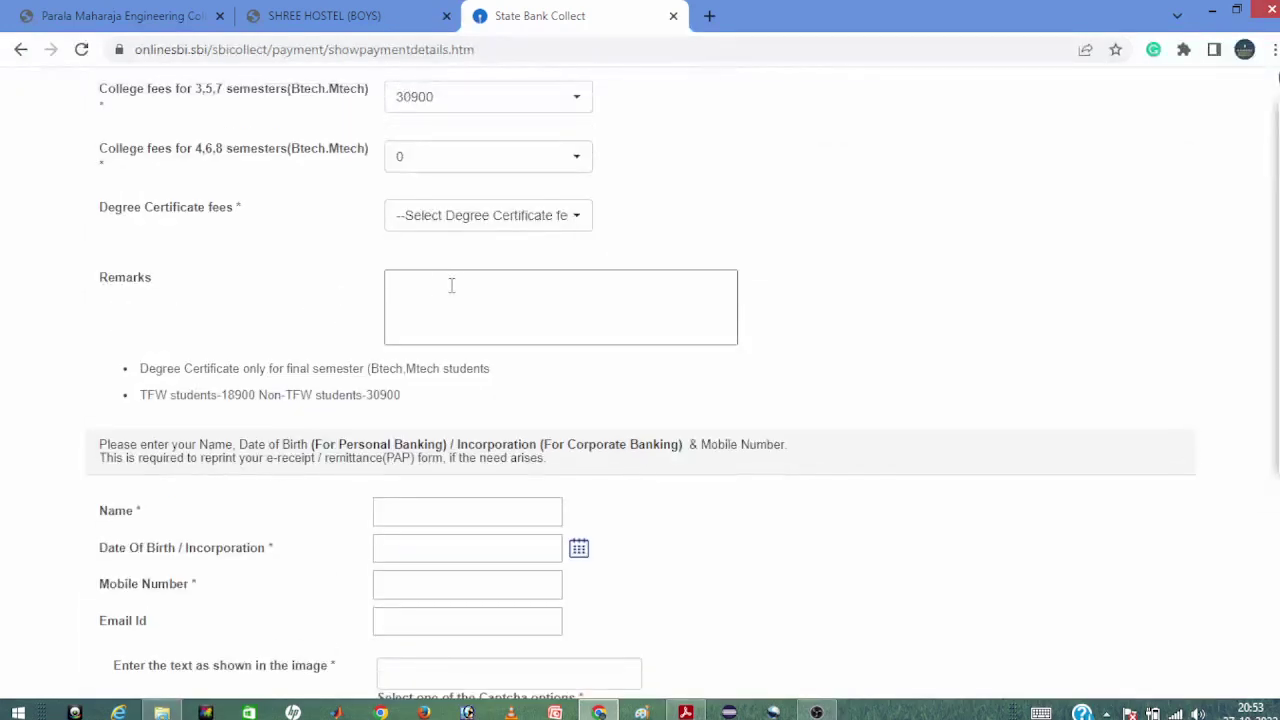
click(452, 286)
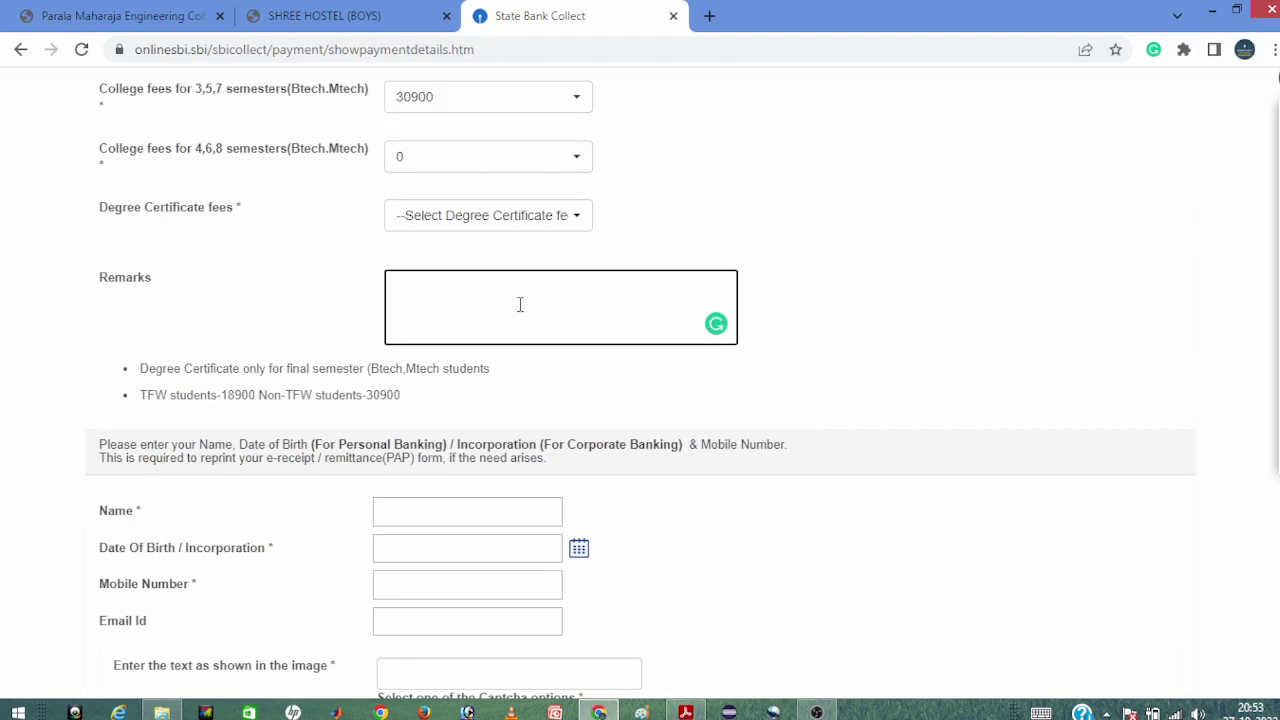
scroll(518, 308, down, 2)
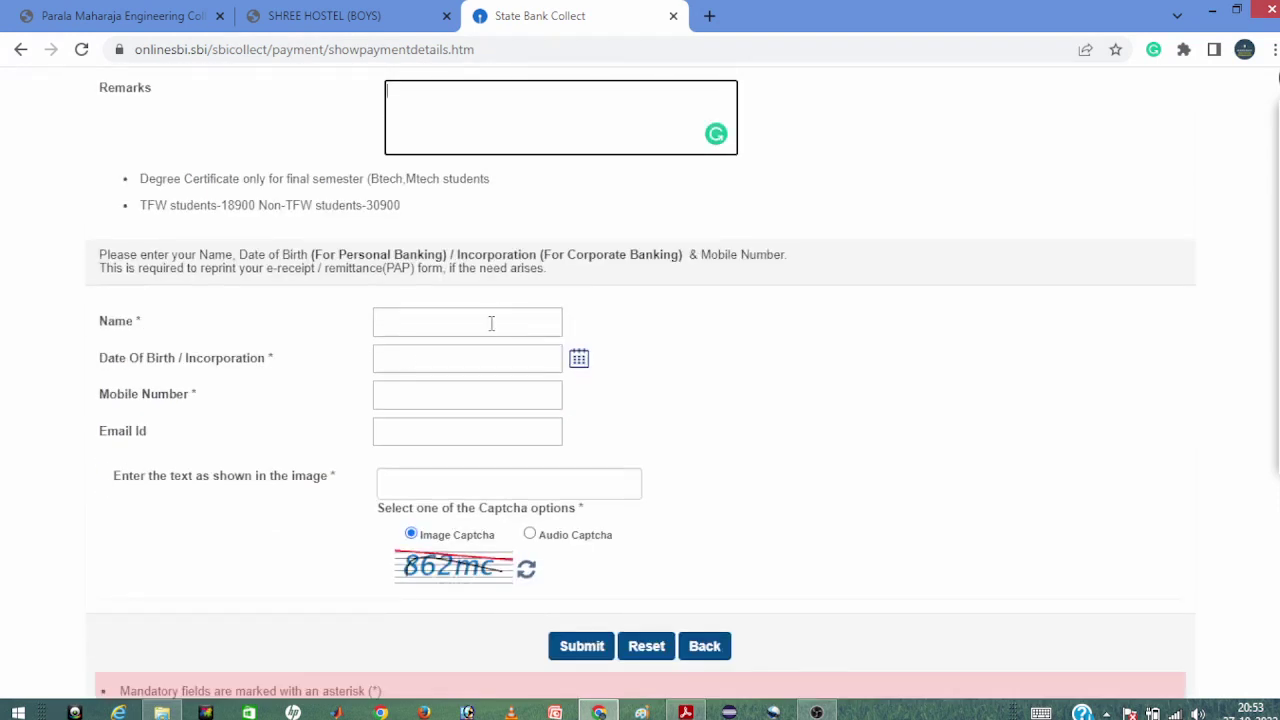
click(447, 323)
click(146, 380)
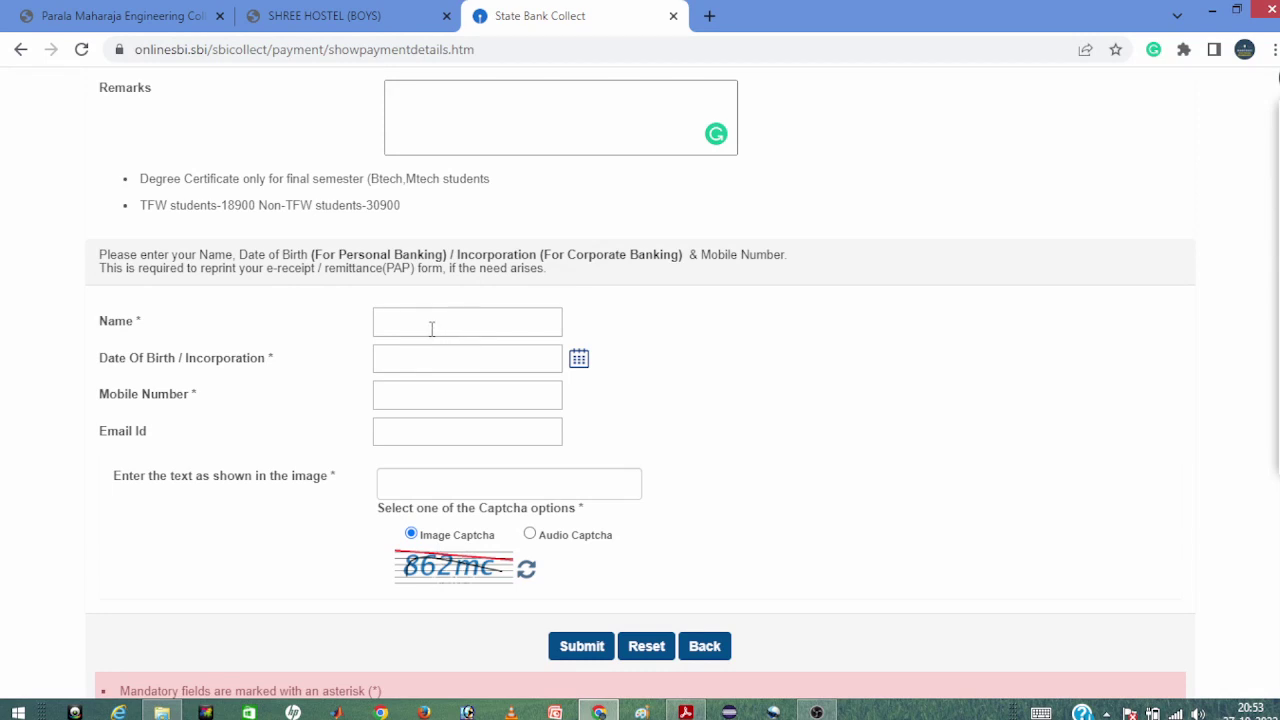
click(400, 317)
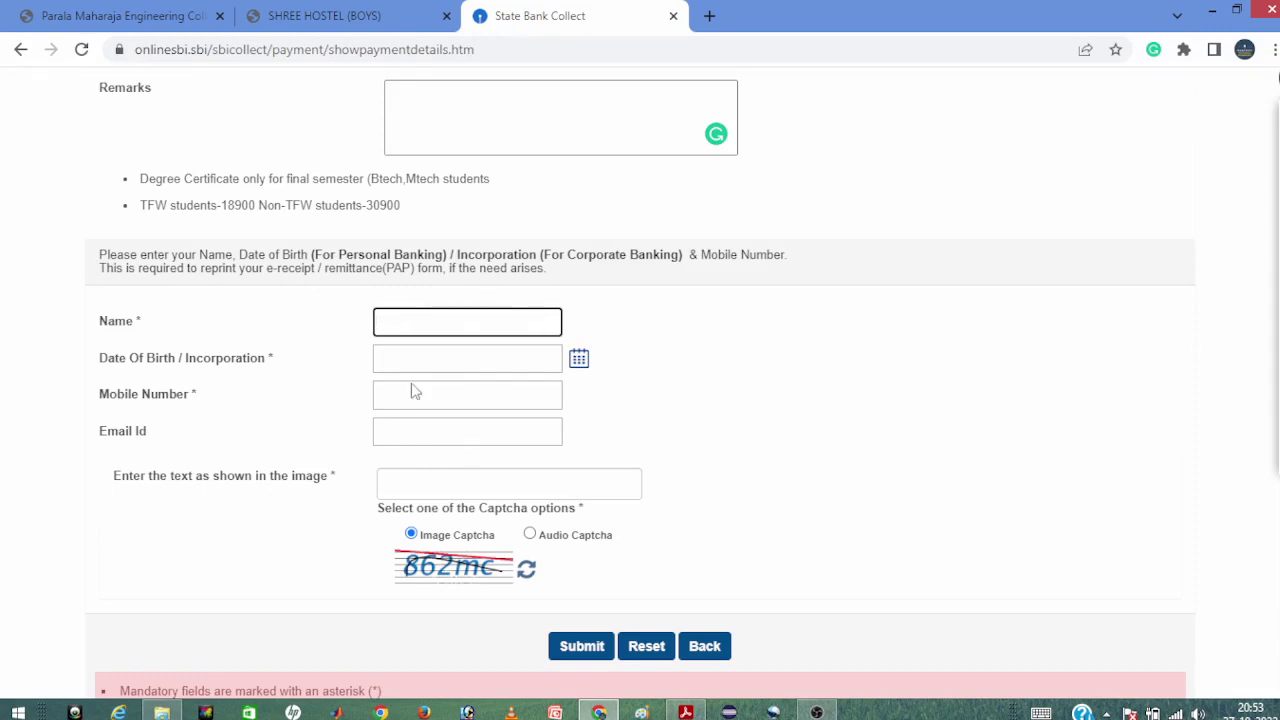
scroll(619, 476, down, 1)
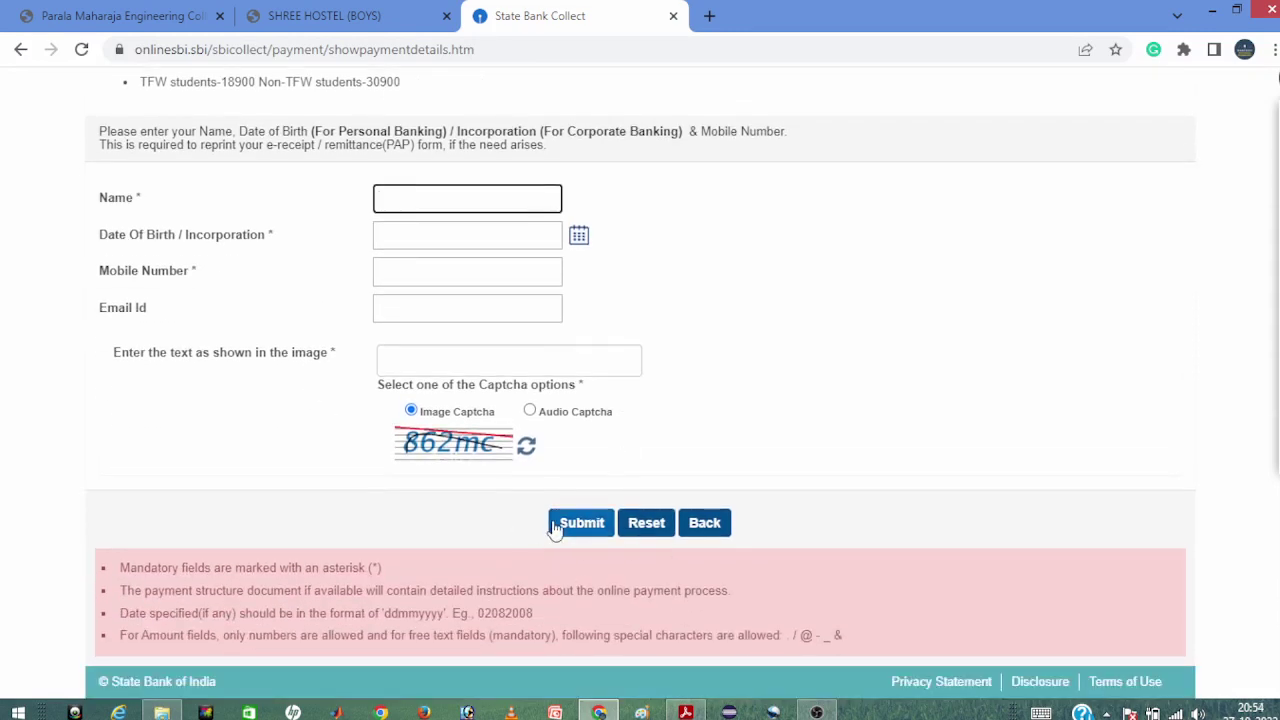
- Switch to the college's admission notice and read its college fee, hostel fee and online payment instructions
scroll(680, 447, up, 10)
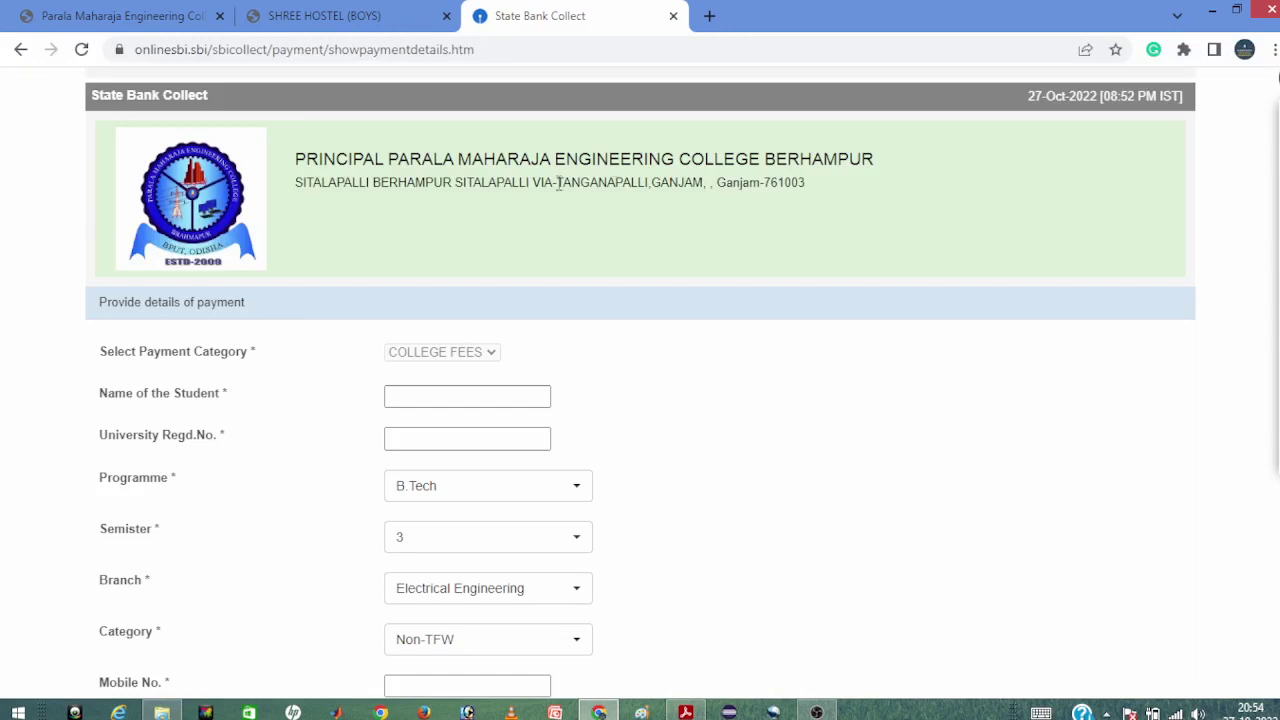
click(305, 15)
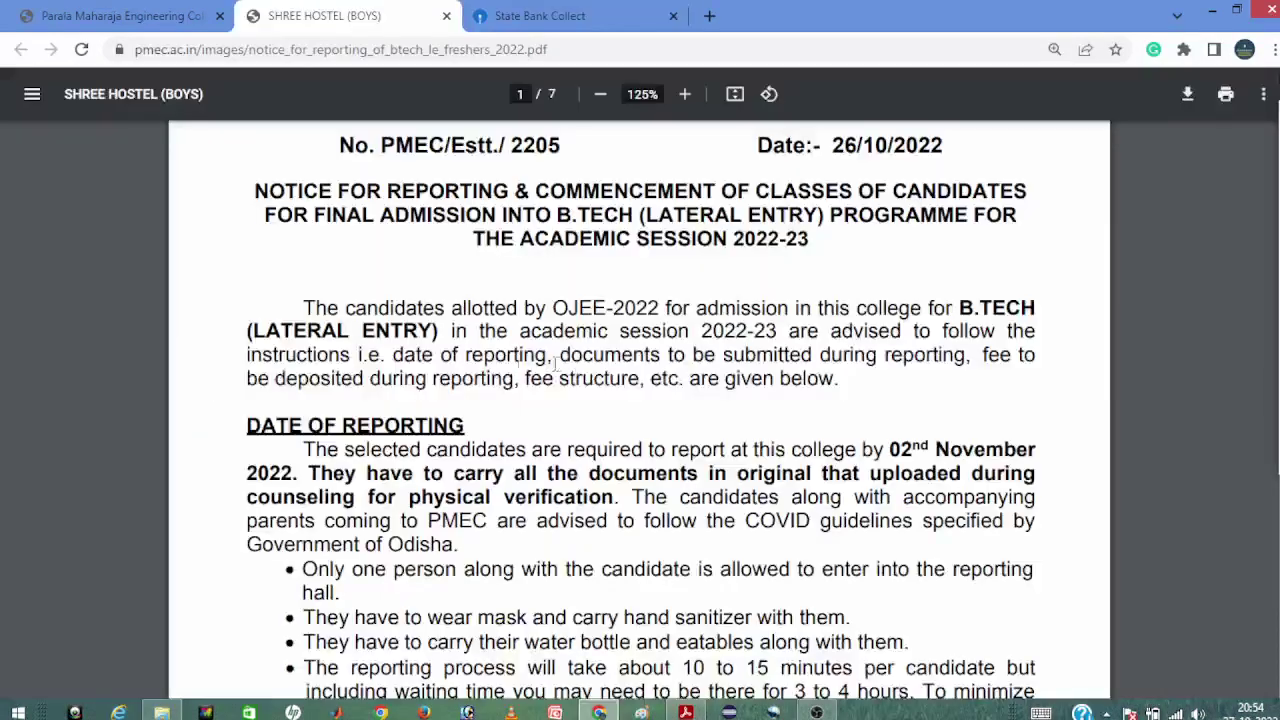
scroll(577, 380, down, 1)
scroll(577, 380, up, 3)
scroll(577, 380, down, 7)
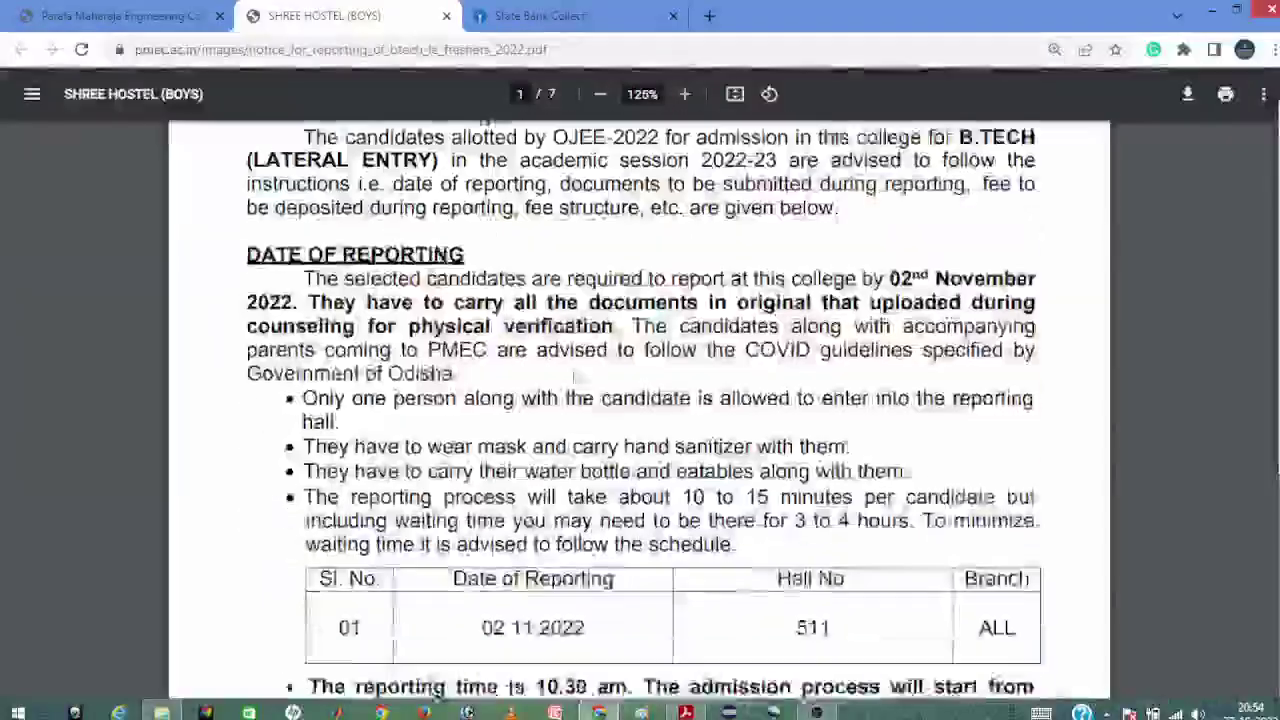
scroll(577, 380, down, 10)
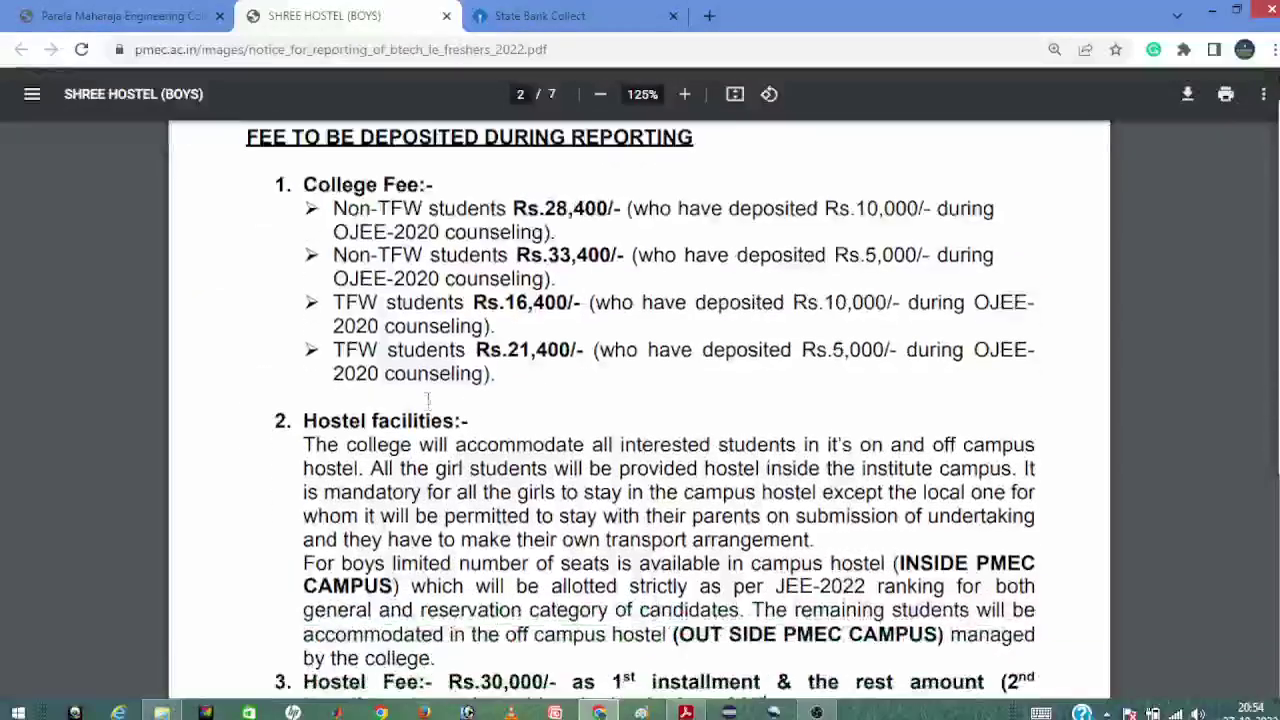
scroll(577, 380, down, 1)
scroll(577, 380, up, 4)
scroll(577, 380, down, 6)
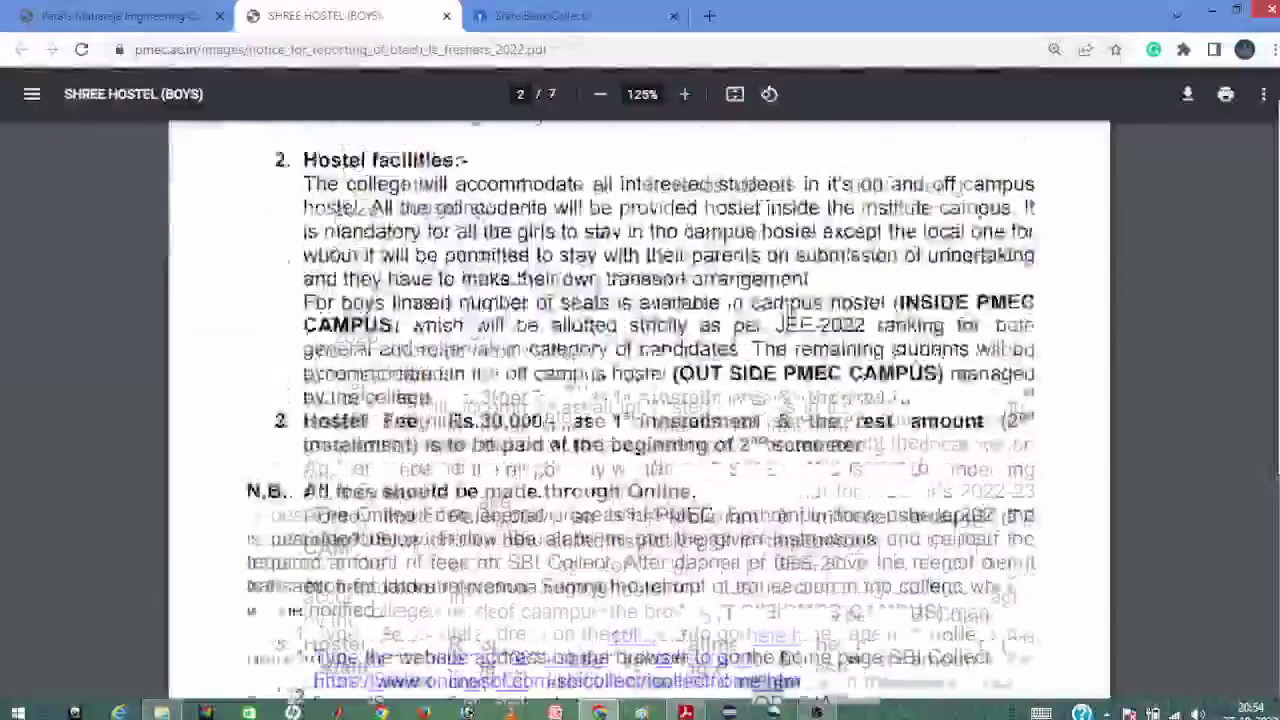
scroll(299, 336, down, 2)
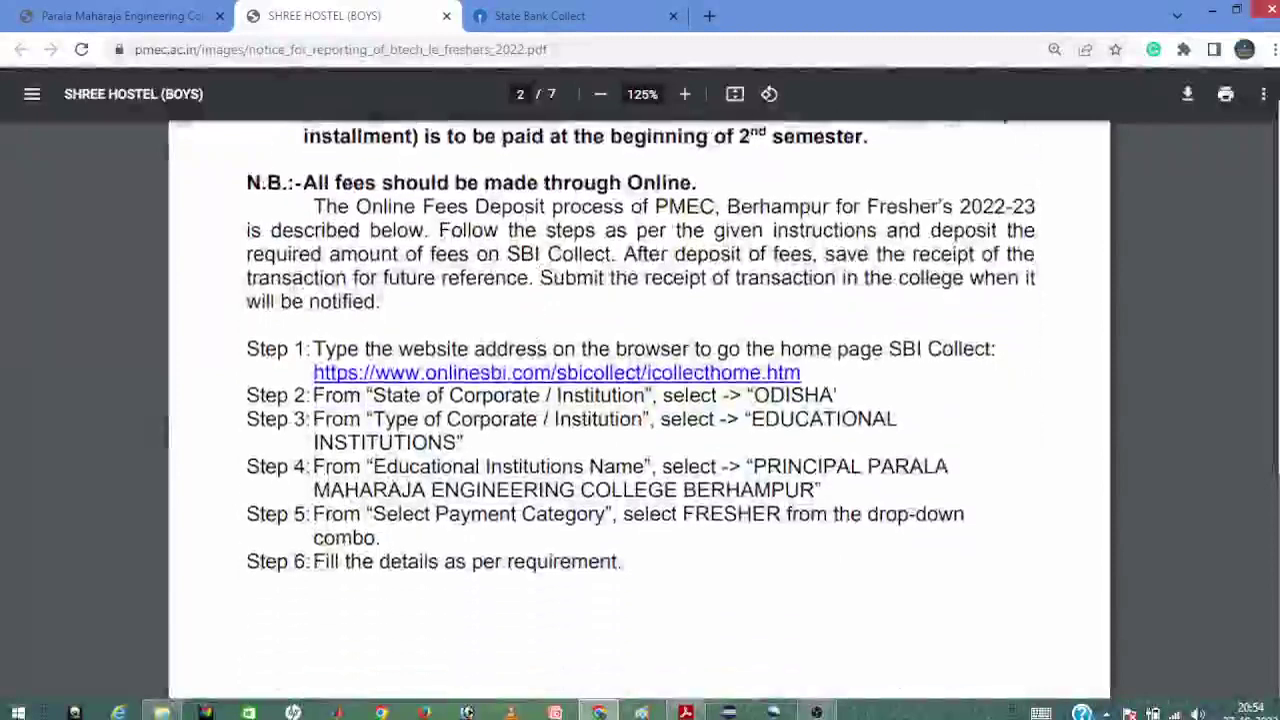
- Return to the SBI Collect college fees form and try to go back to the previous page
key(ctrl+Tab)
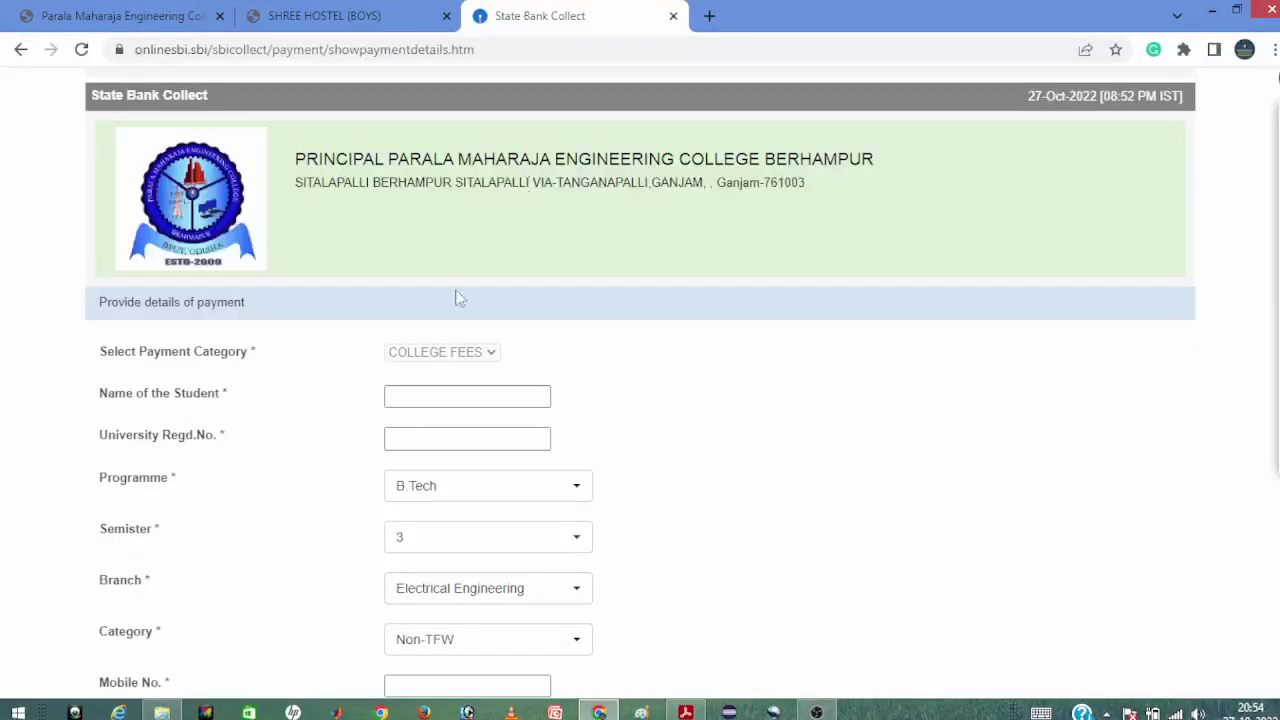
click(22, 50)
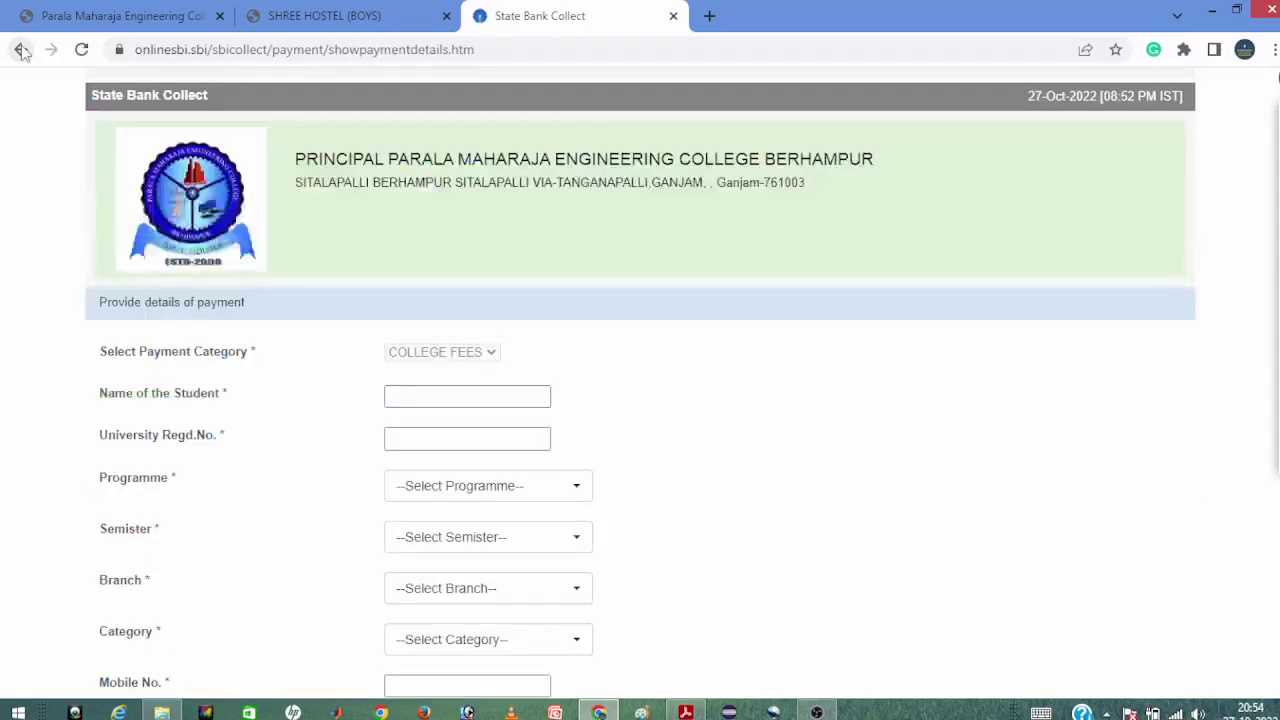
click(22, 50)
click(22, 50)
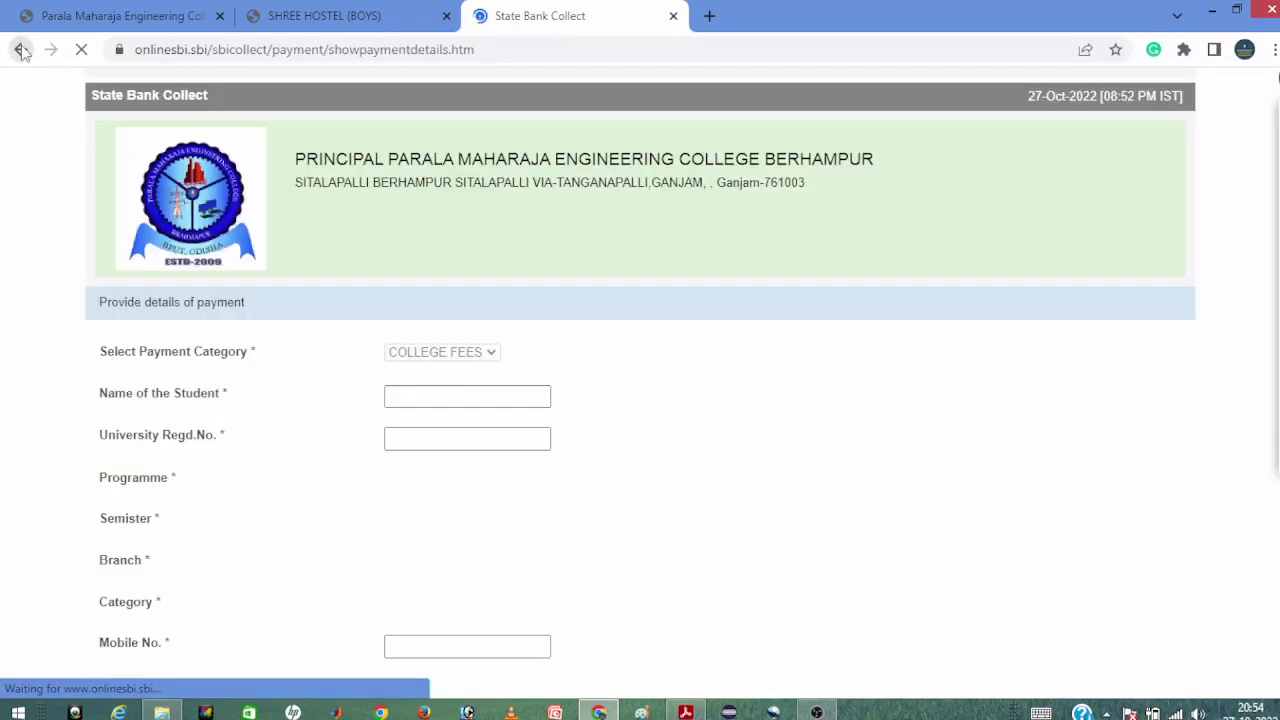
click(22, 50)
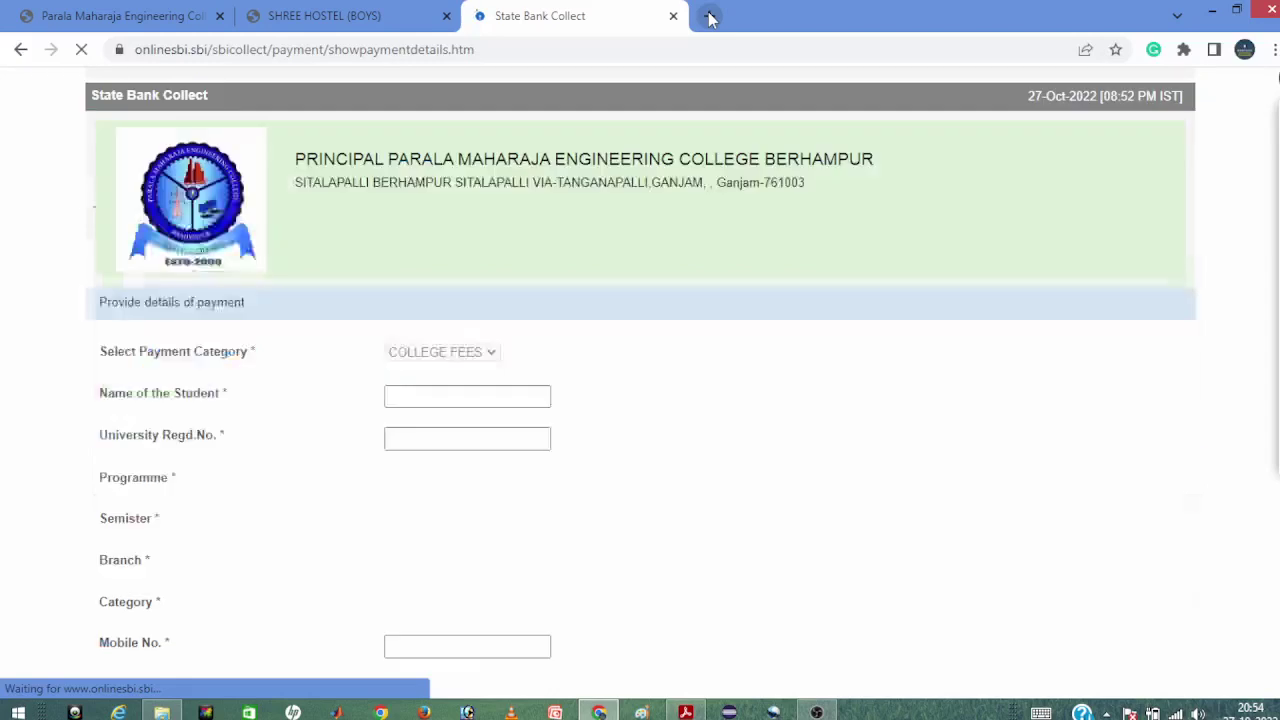
- Replace the old payment tab with a new one, open State Bank Collect through a search for sbi collect, and accept its terms
click(709, 17)
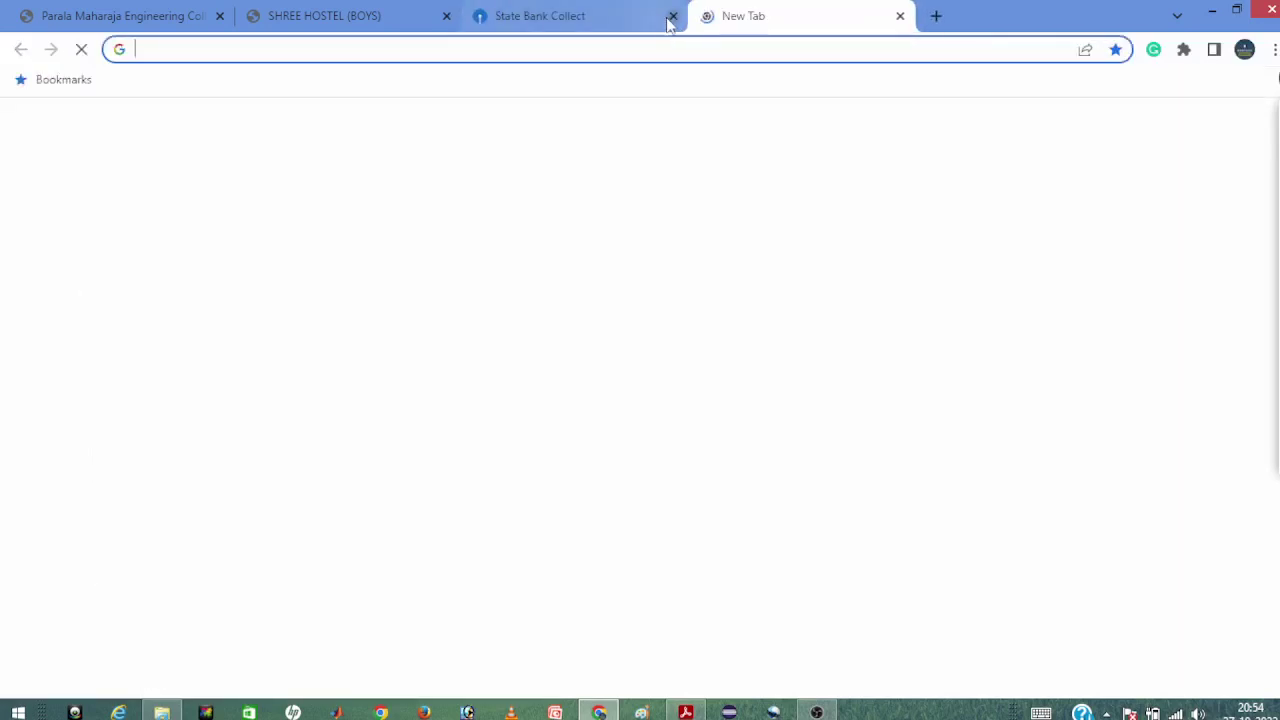
click(594, 398)
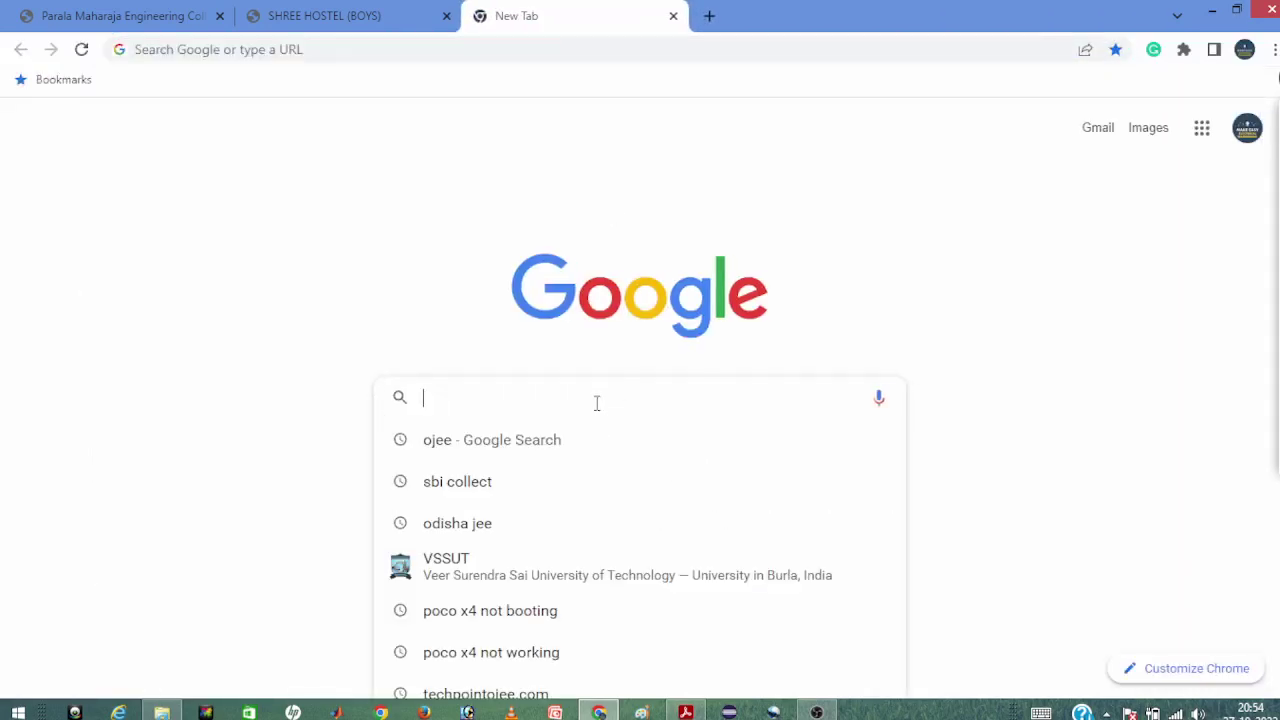
click(483, 495)
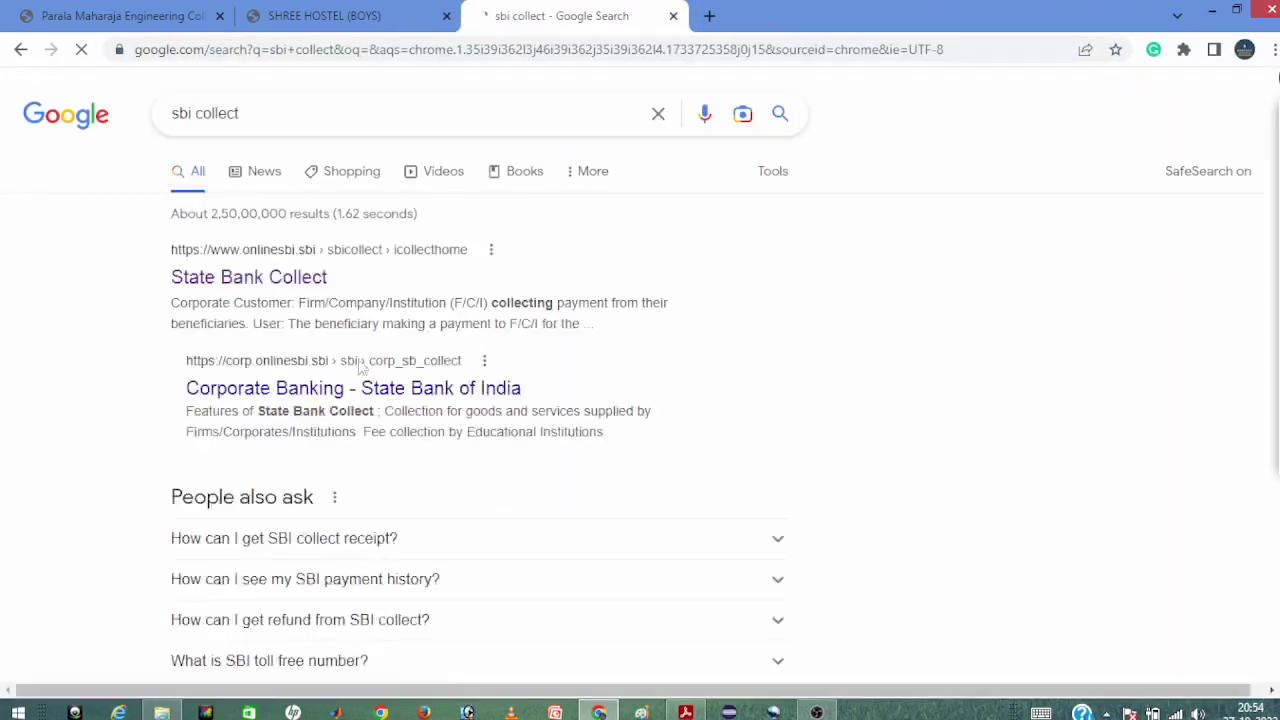
click(258, 280)
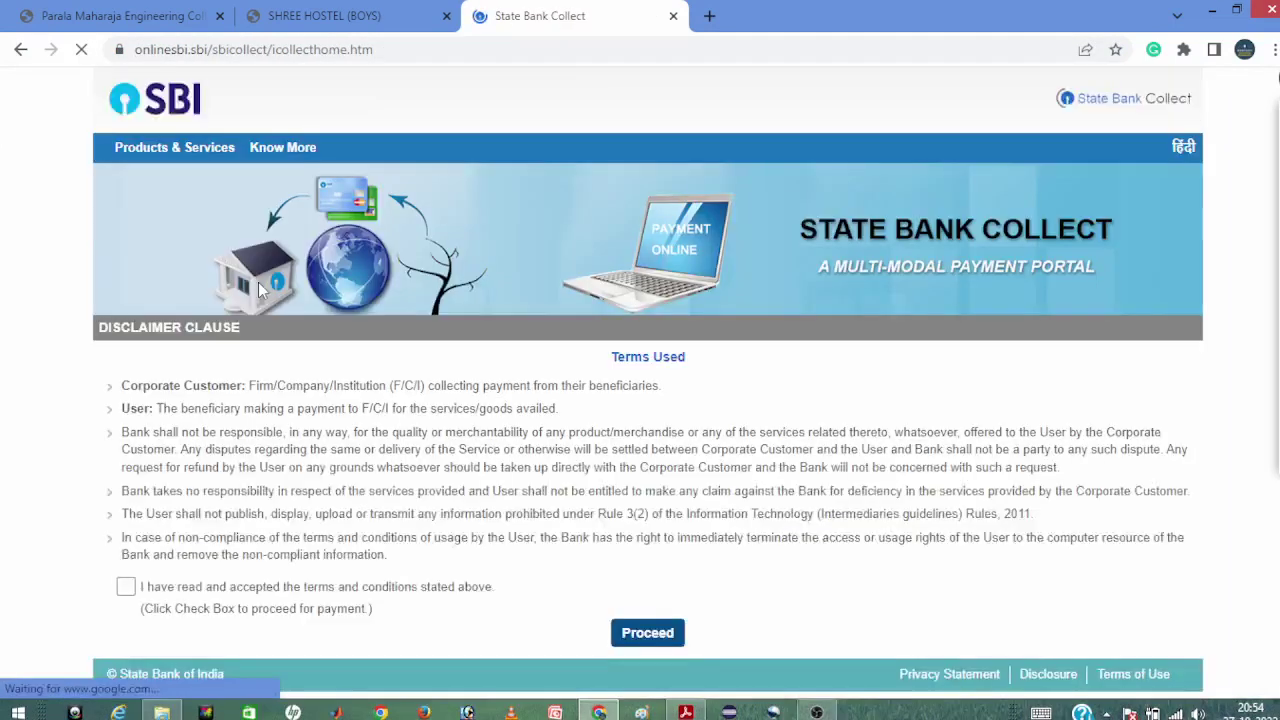
click(126, 588)
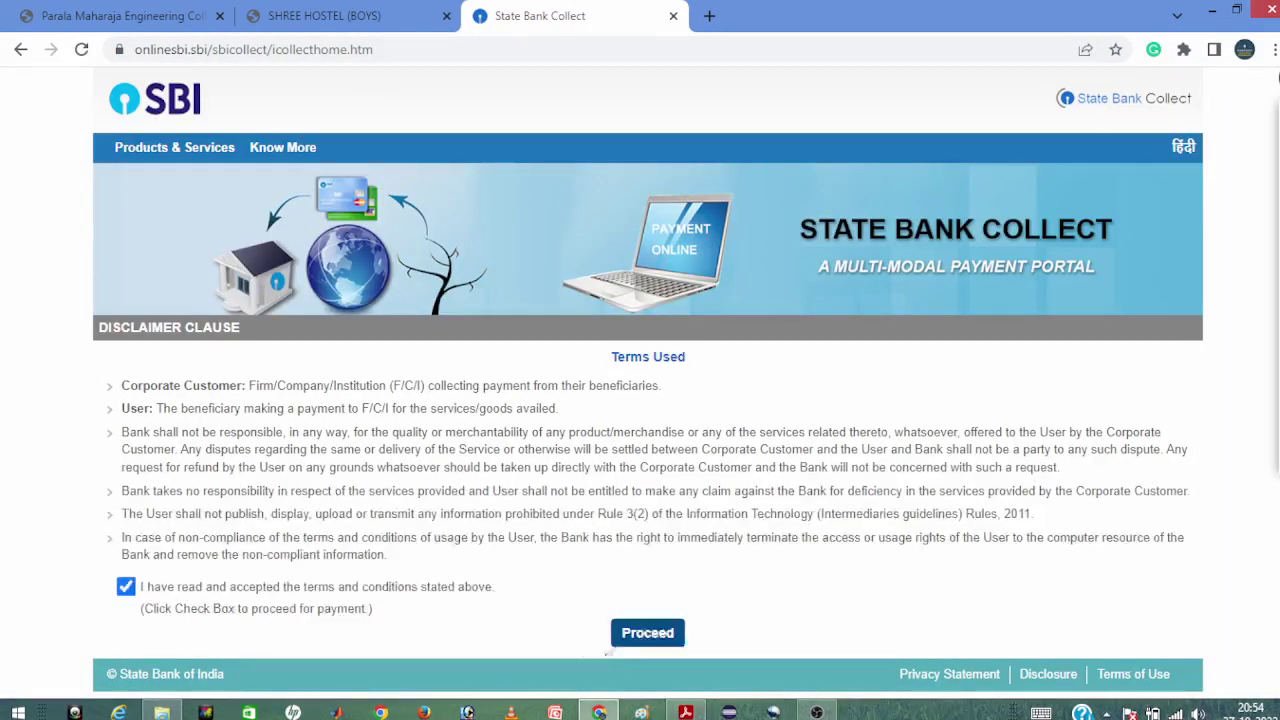
click(652, 637)
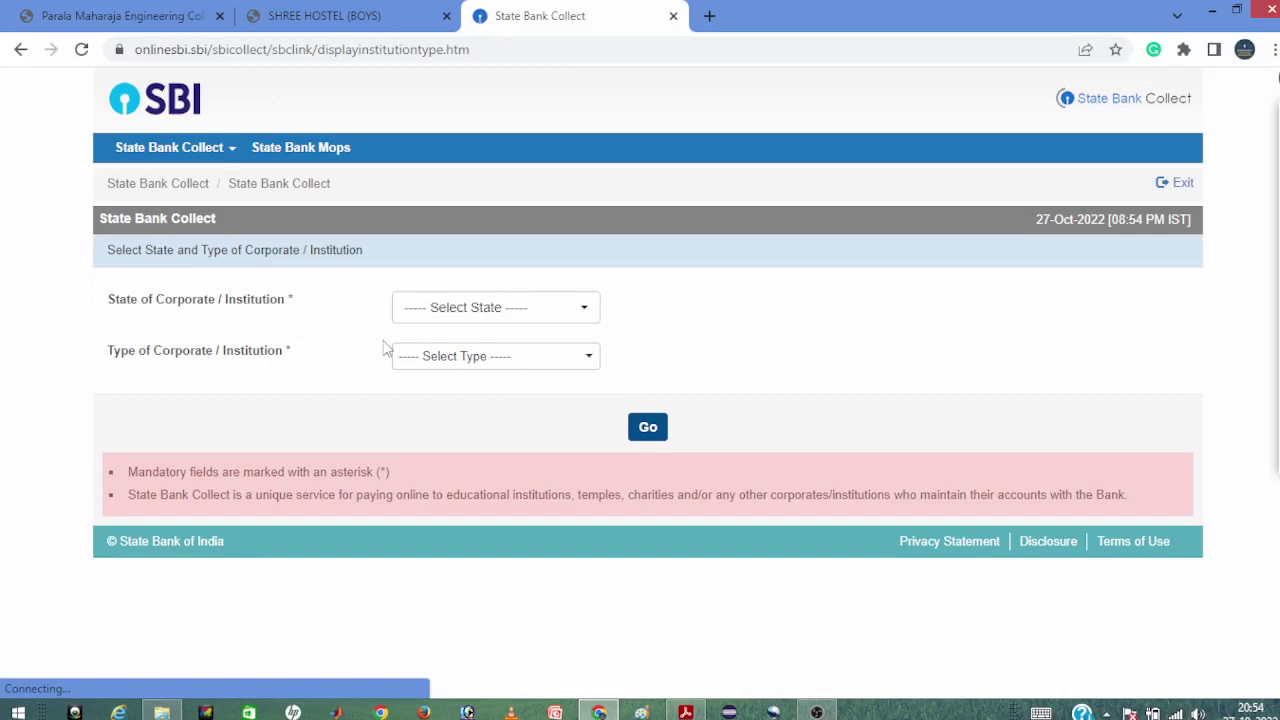
- Choose Odisha as the state and Educational Institutions as the type, and continue to the institution selection
click(460, 314)
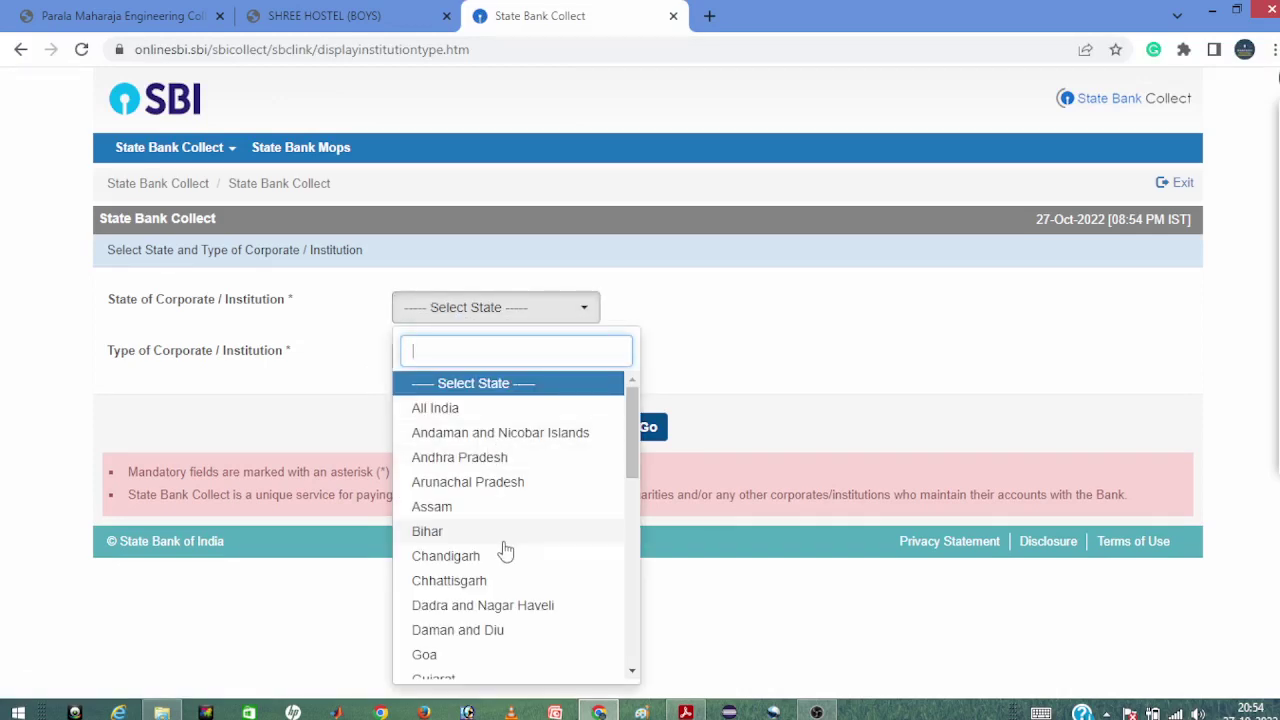
text(o)
click(440, 483)
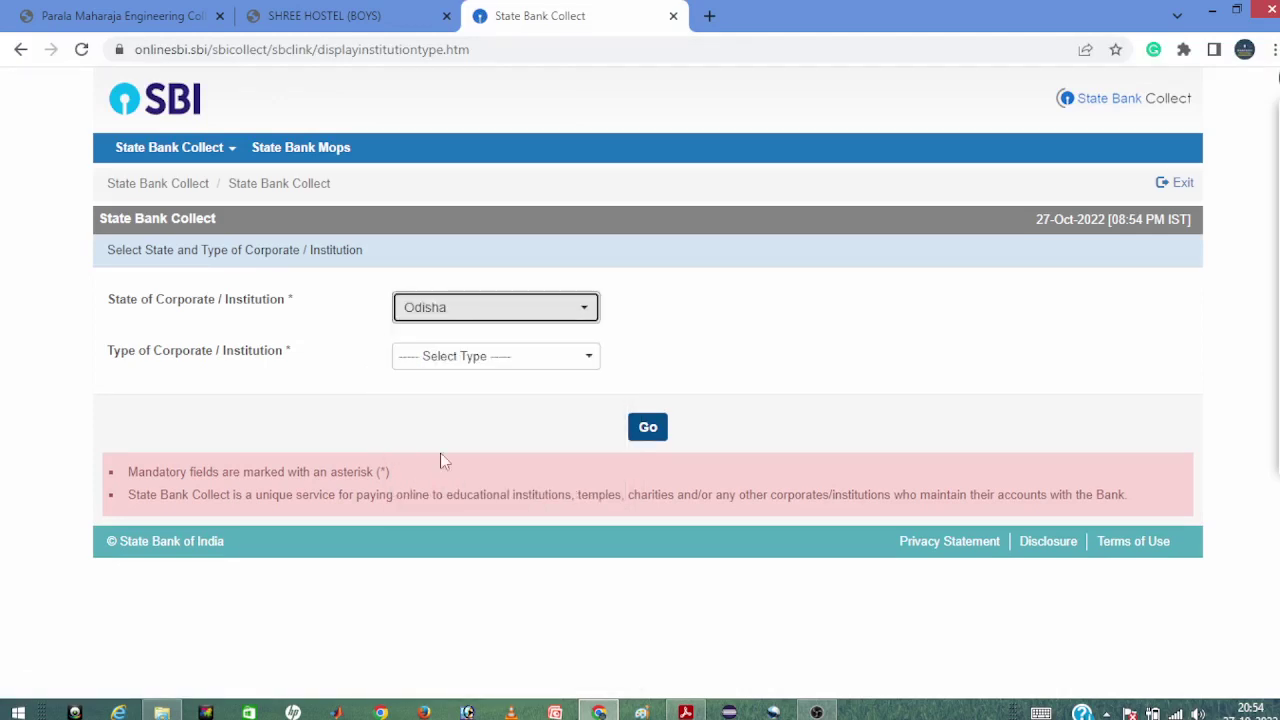
click(458, 366)
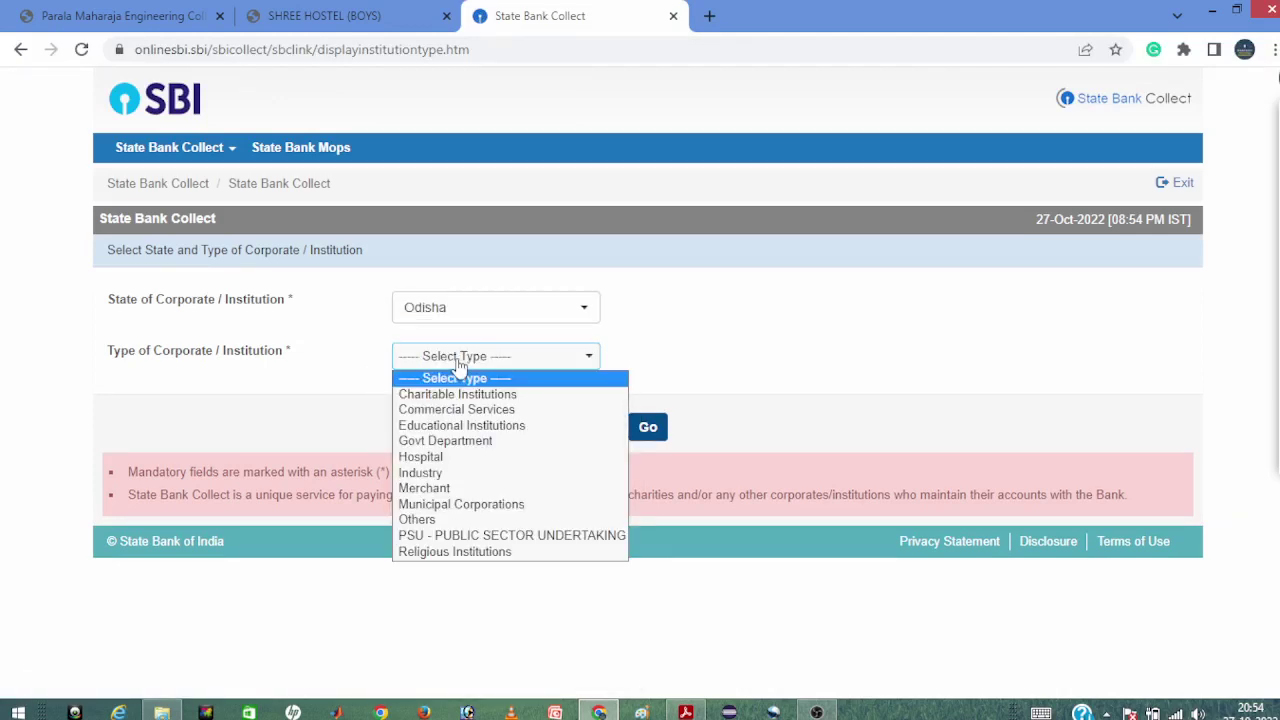
click(445, 426)
click(647, 428)
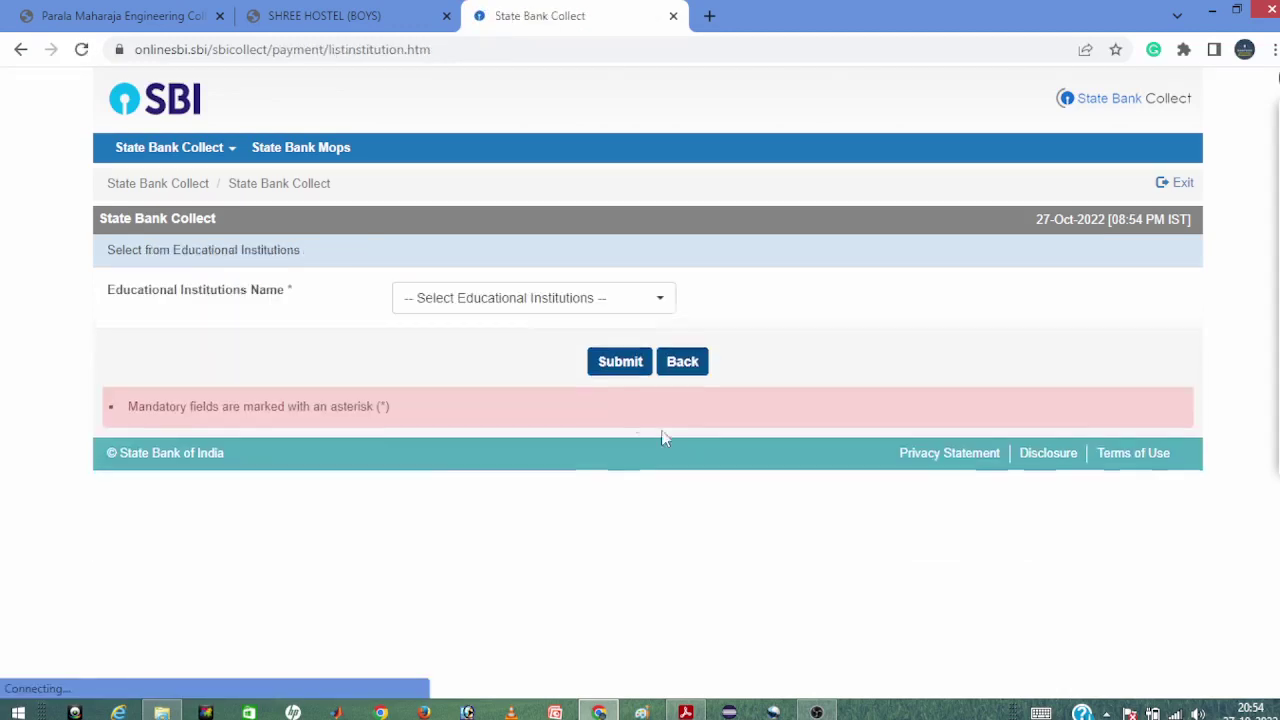
- Find institutions matching "para" and submit PRINCIPAL PARALA MAHARAJA ENGINEERING COLLEGE BERHAMPUR as the educational institution
click(516, 313)
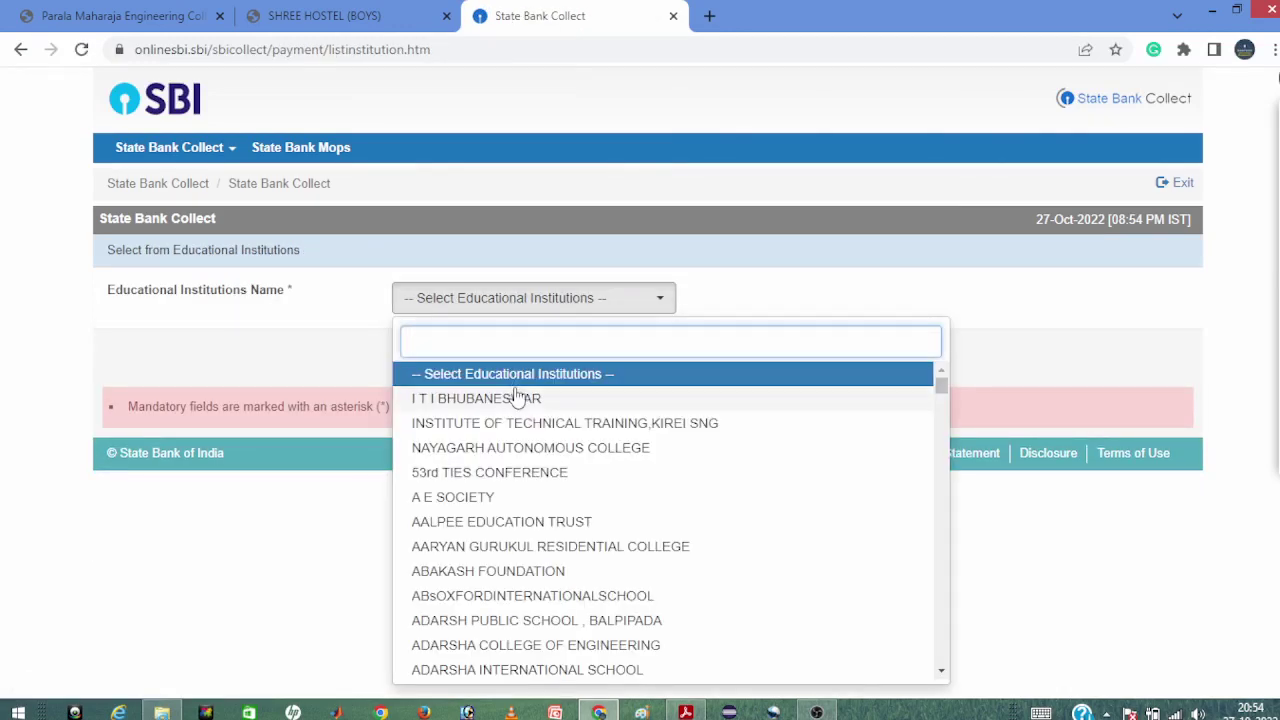
text(para)
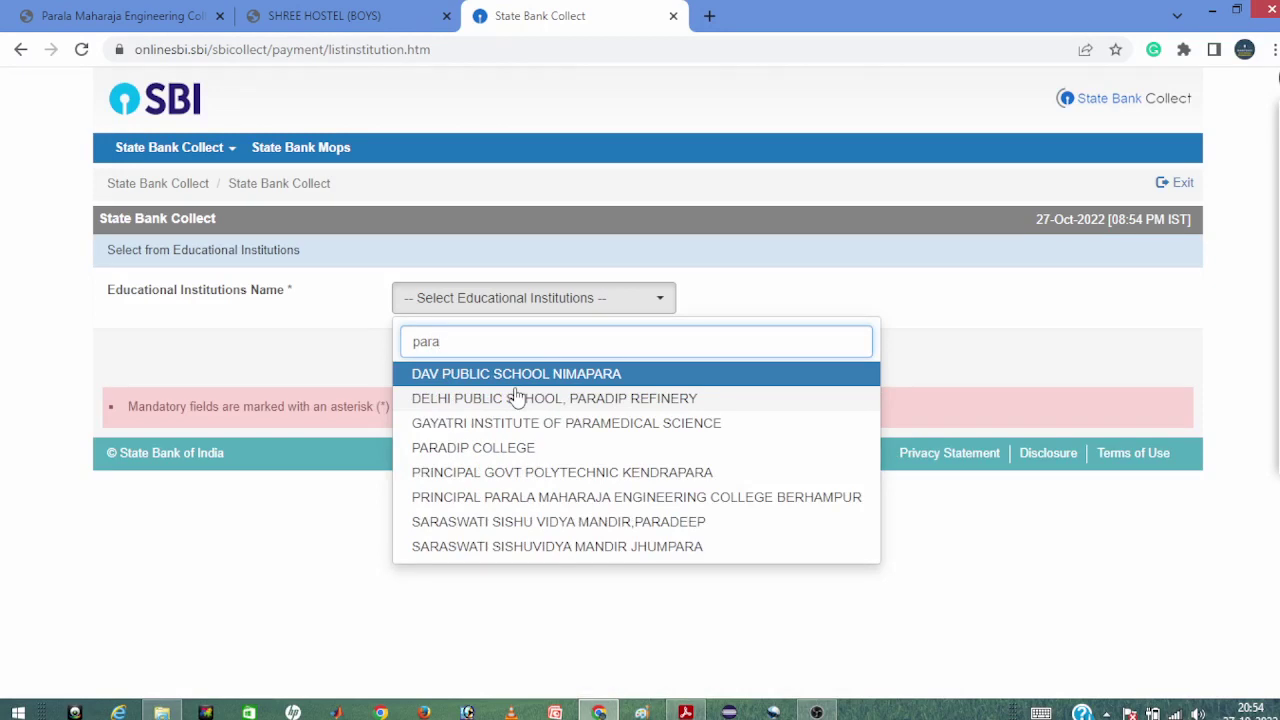
click(490, 498)
click(600, 364)
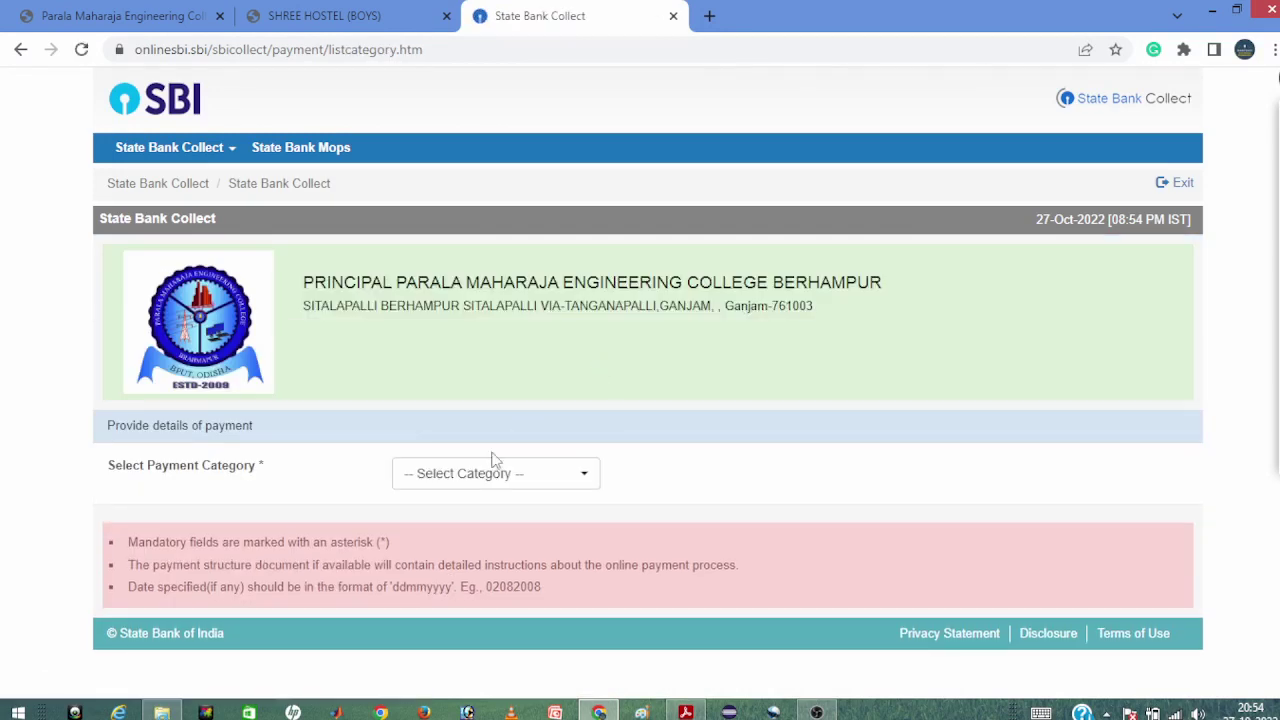
- Select HOSTEL FEES as the payment category and review the hostel payment form's student, fee and payer fields
click(488, 474)
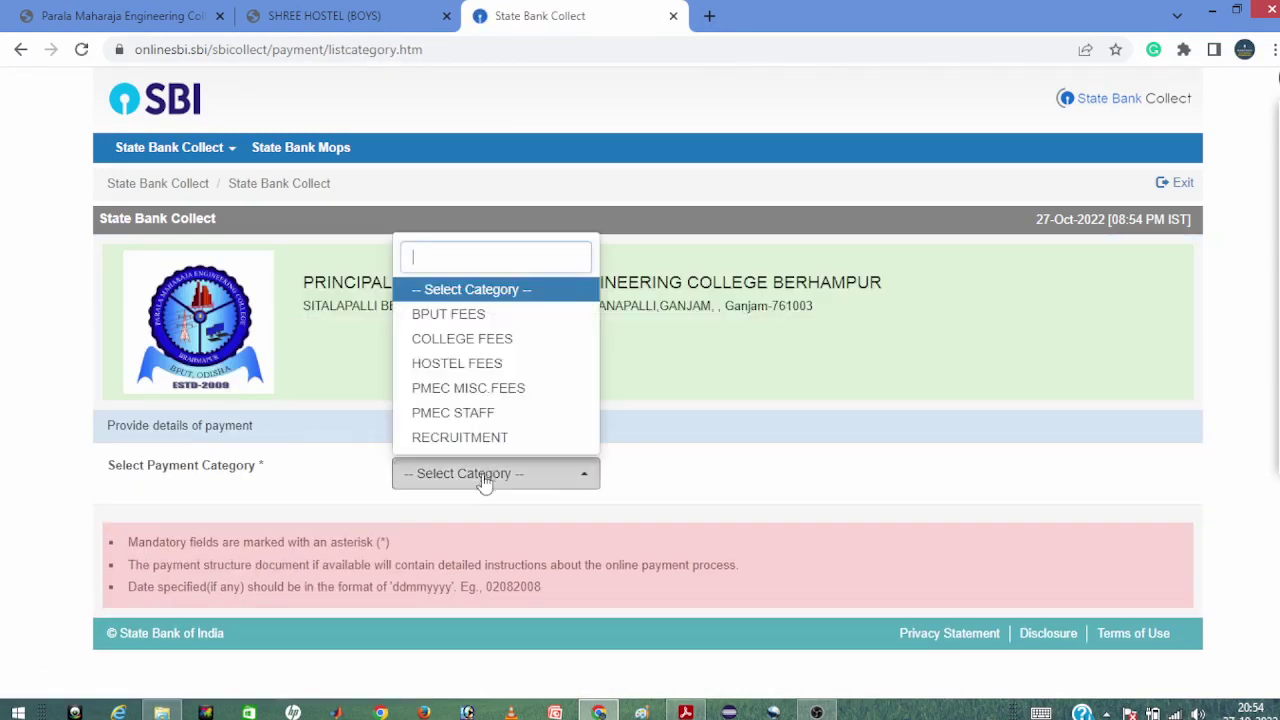
click(462, 364)
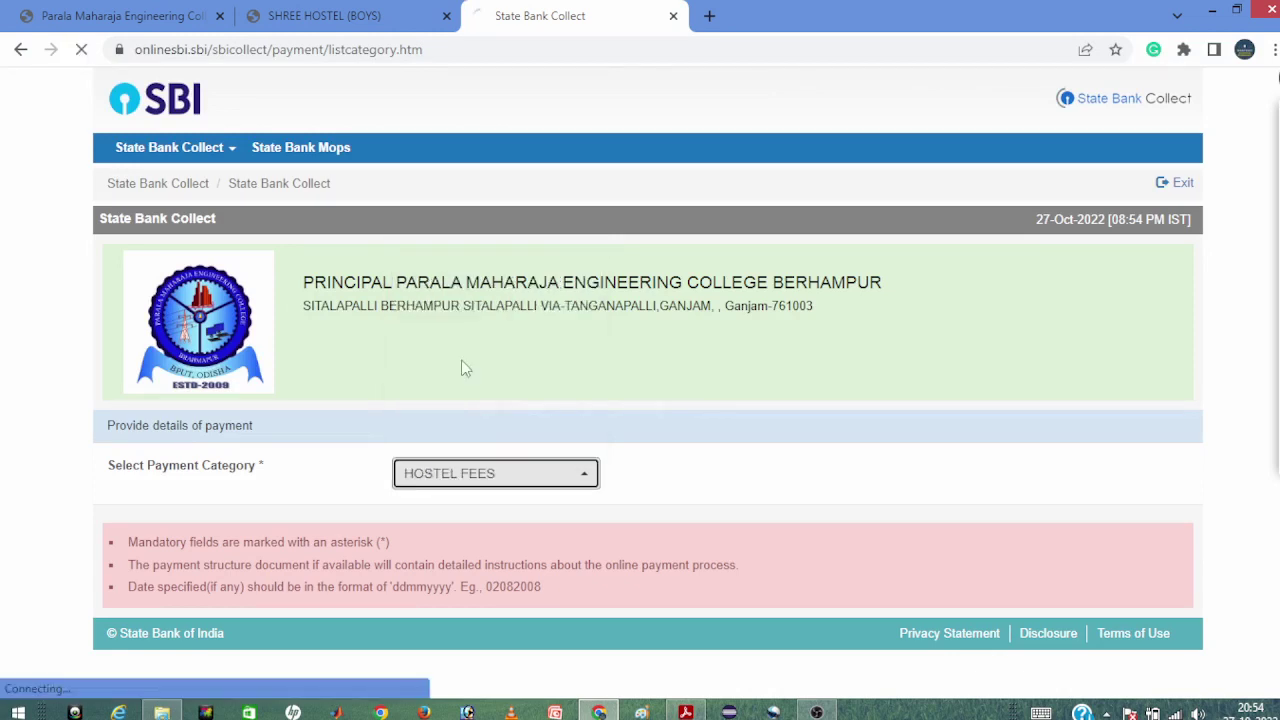
scroll(474, 371, down, 3)
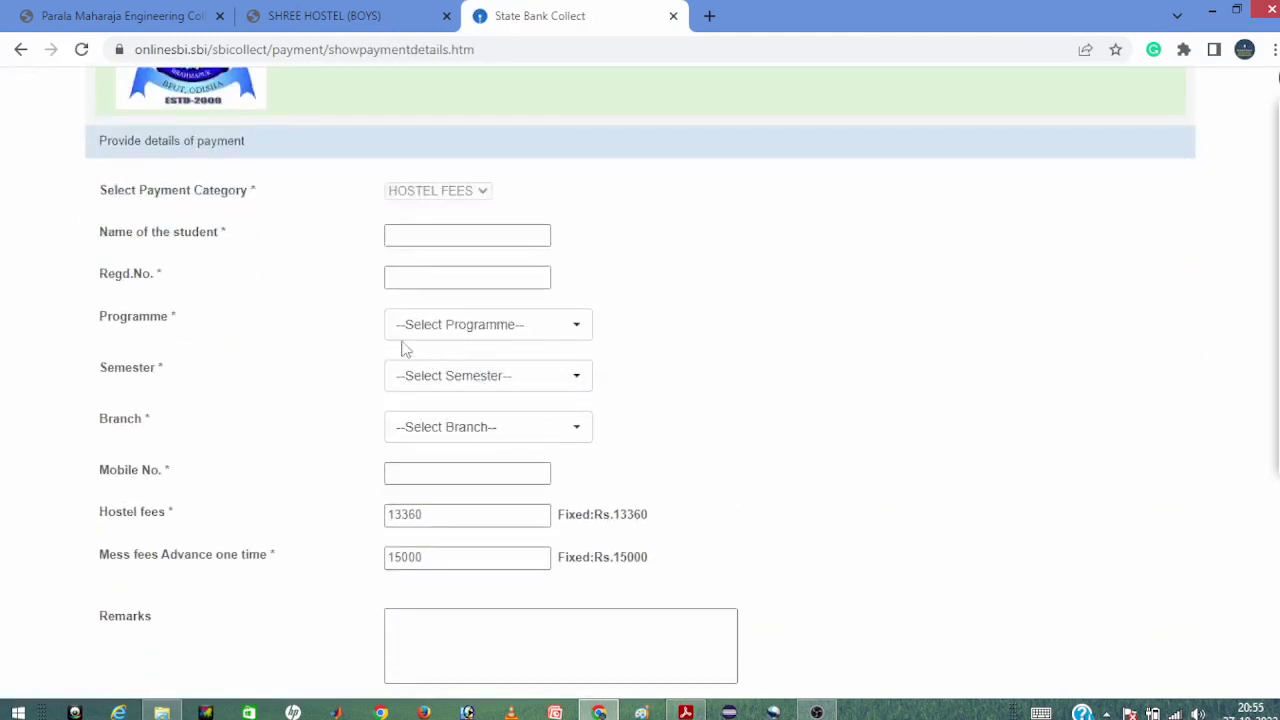
scroll(785, 532, down, 2)
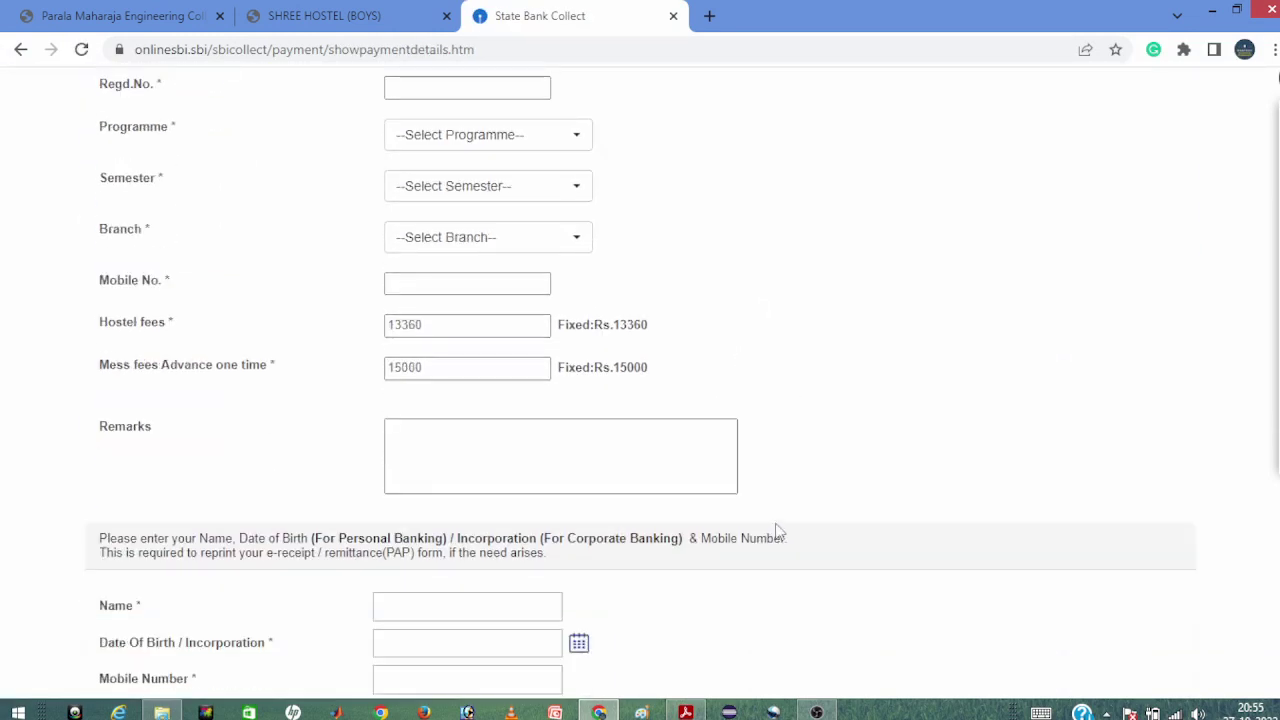
scroll(769, 523, up, 5)
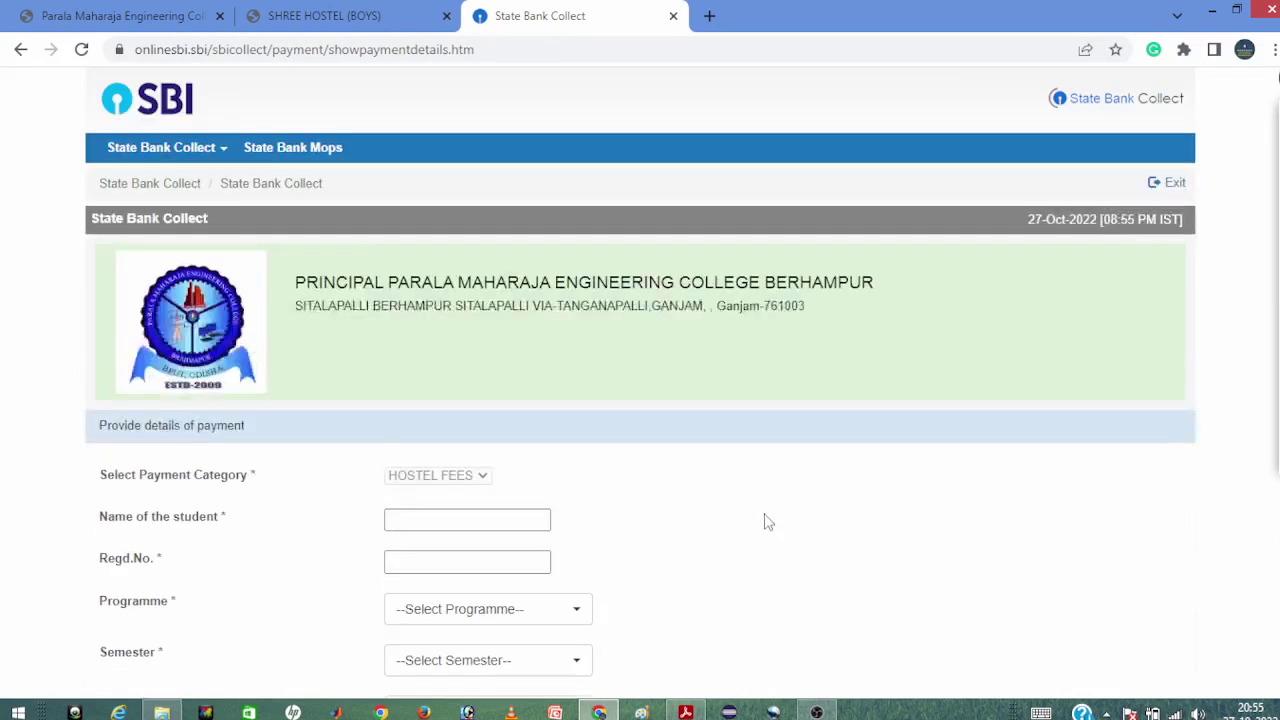
- Return to the admission notice and examine the documents required at reporting, highlighting the college, hostel and OJEE-2022 counseling payment receipts
click(287, 8)
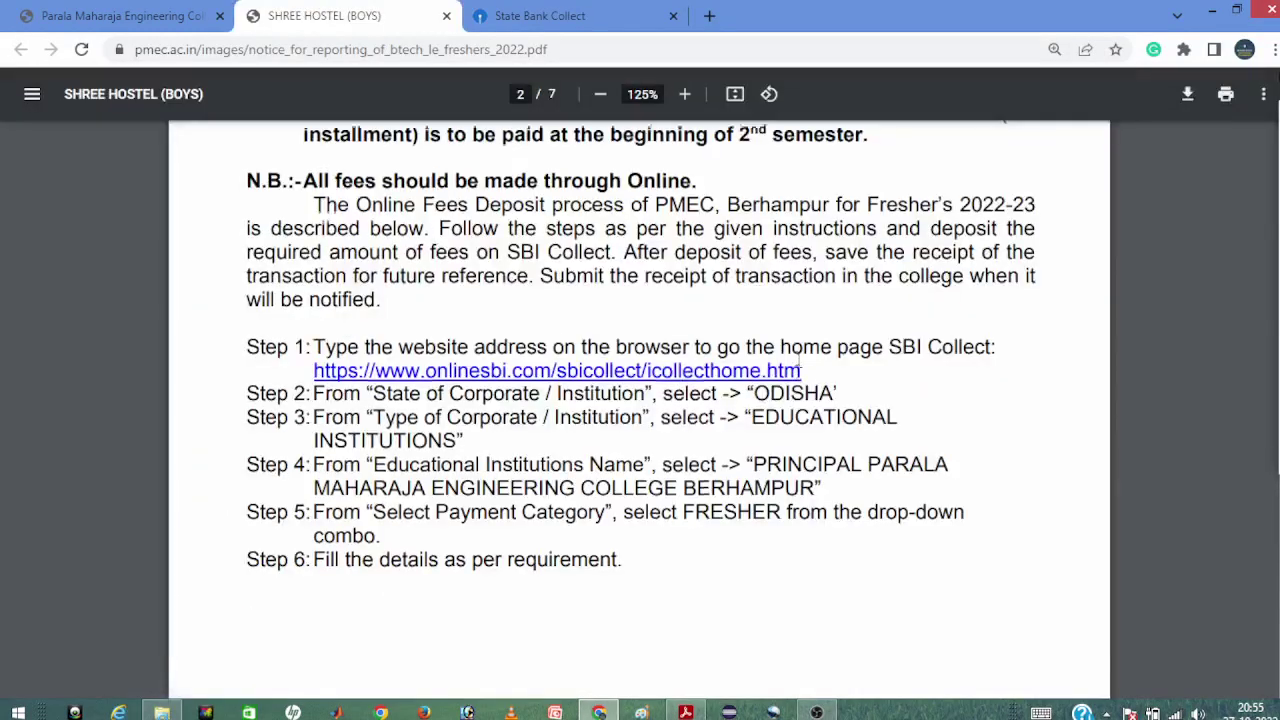
scroll(797, 360, down, 5)
scroll(786, 361, down, 1)
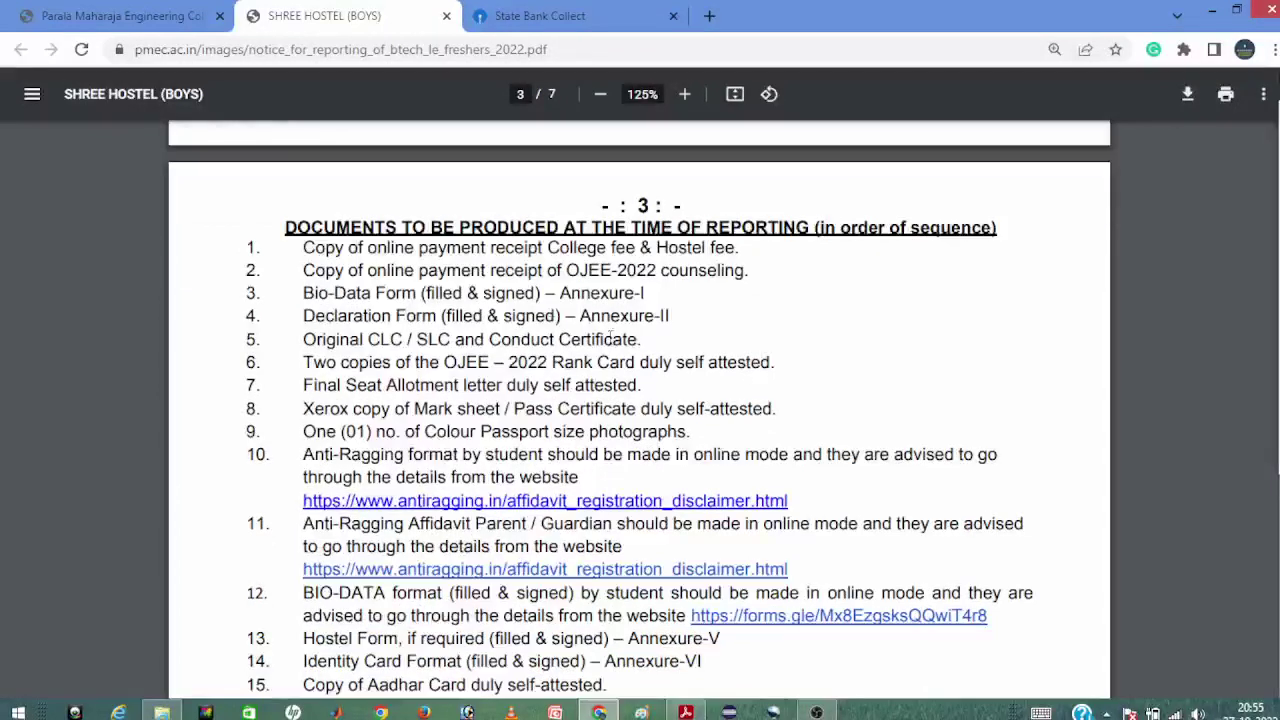
drag(340, 250, 788, 263)
click(788, 263)
drag(318, 270, 570, 272)
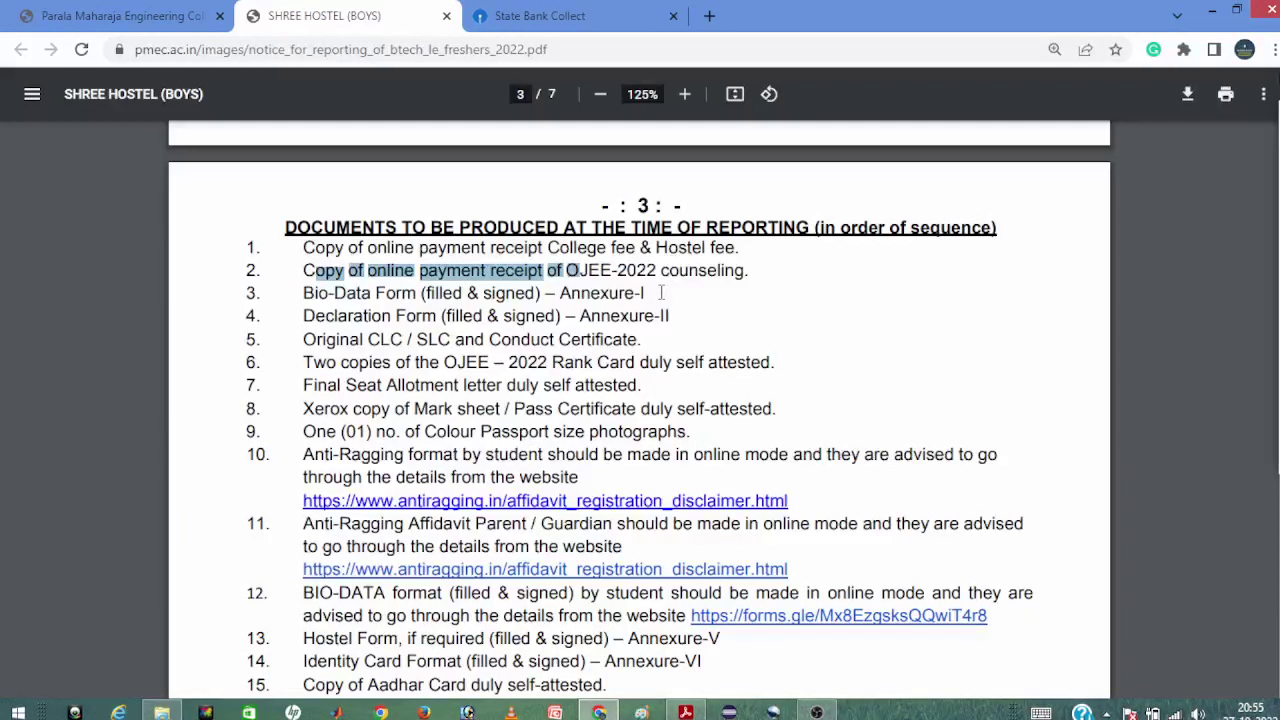
- Open the notice's print preview and cancel it, and highlight the Bio-Data Form entry in the required documents list
key(ctrl+p)
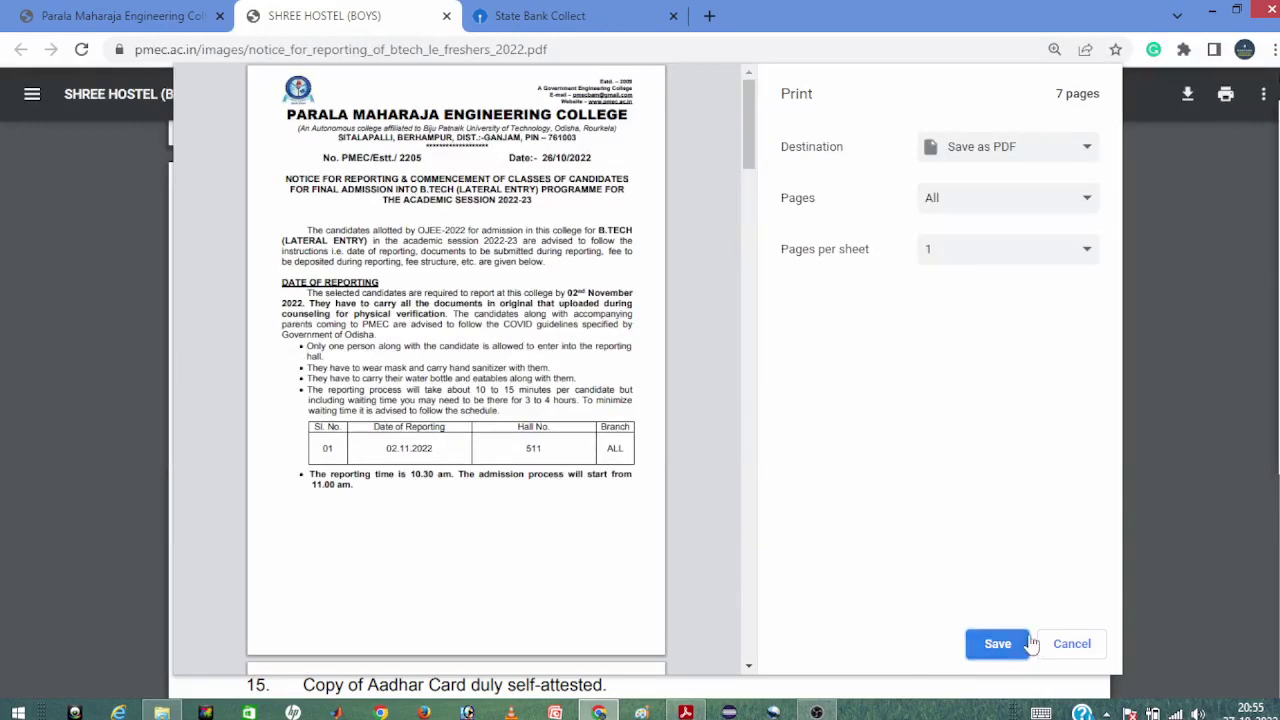
click(1066, 646)
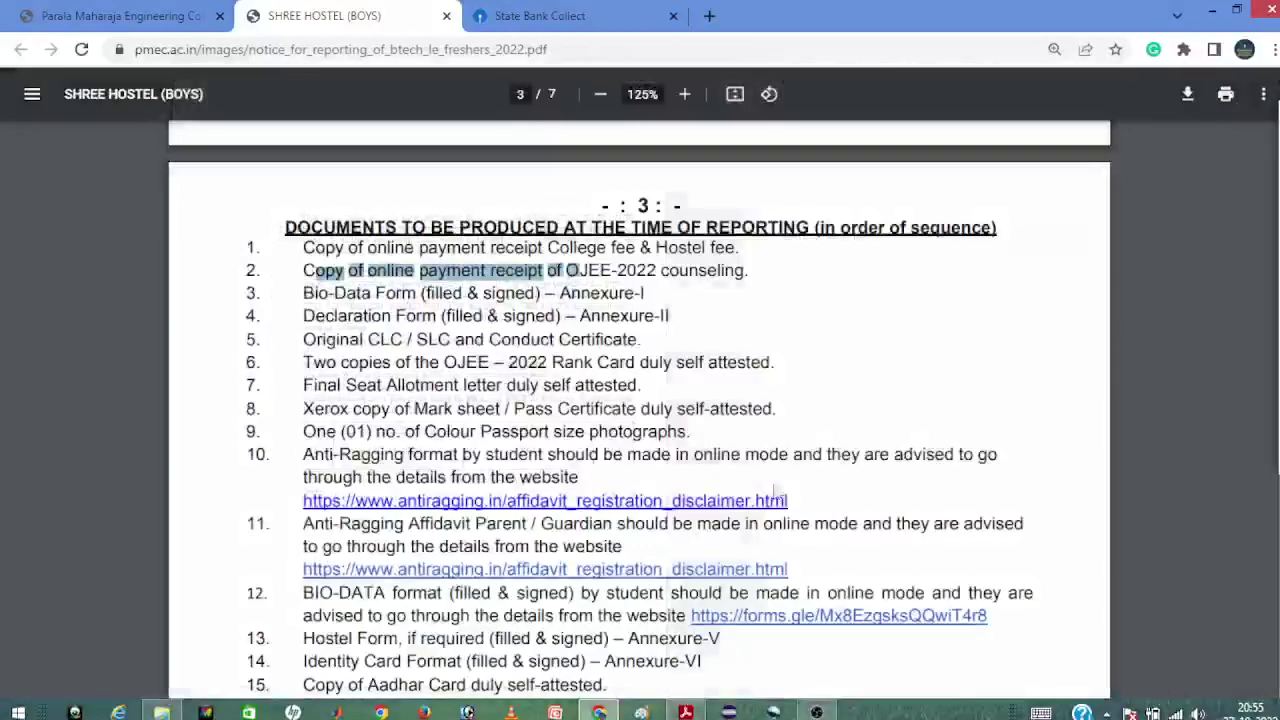
click(500, 276)
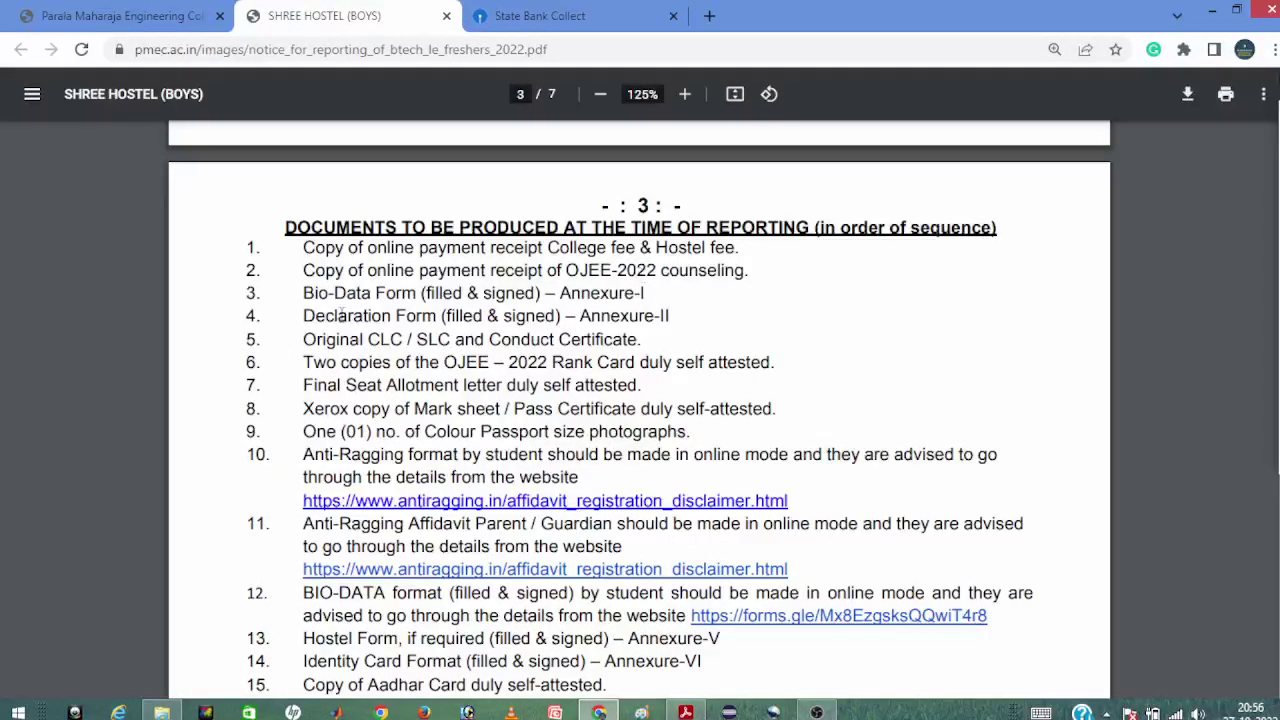
drag(297, 295, 416, 295)
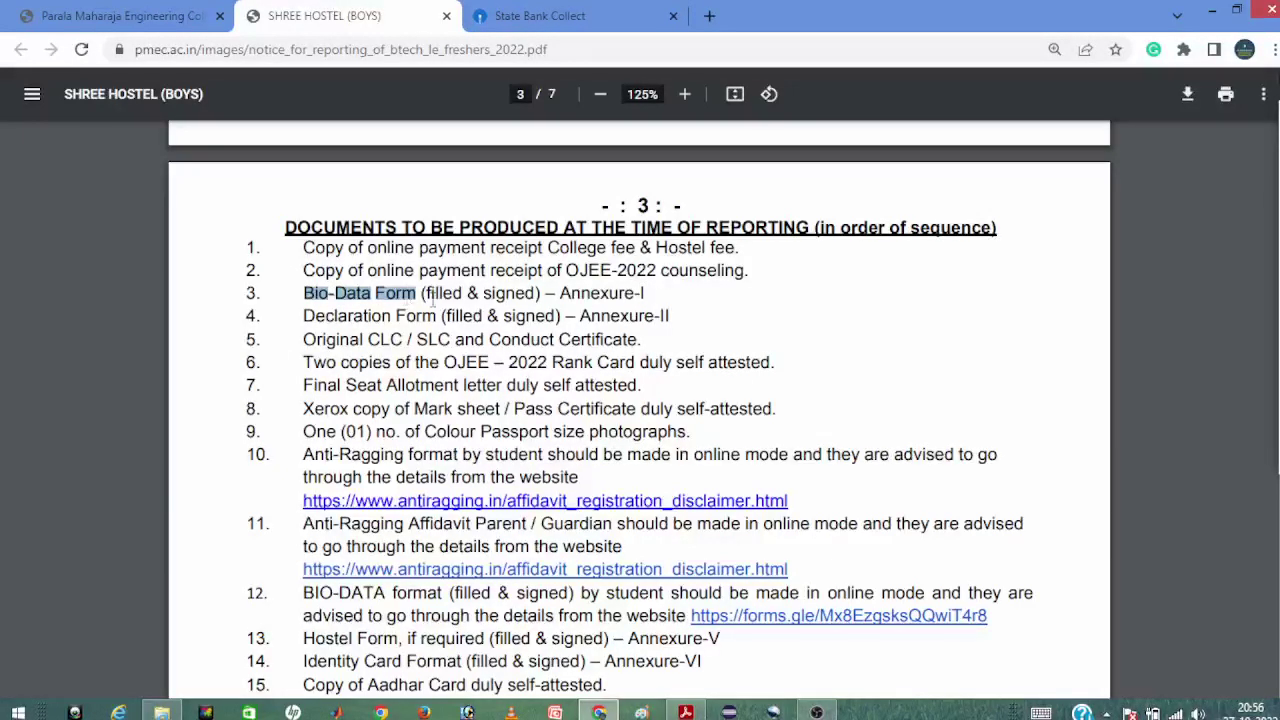
- Highlight the original CLC / SLC entry and the requirement for two self-attested copies of the OJEE-2022 Rank Card
click(421, 300)
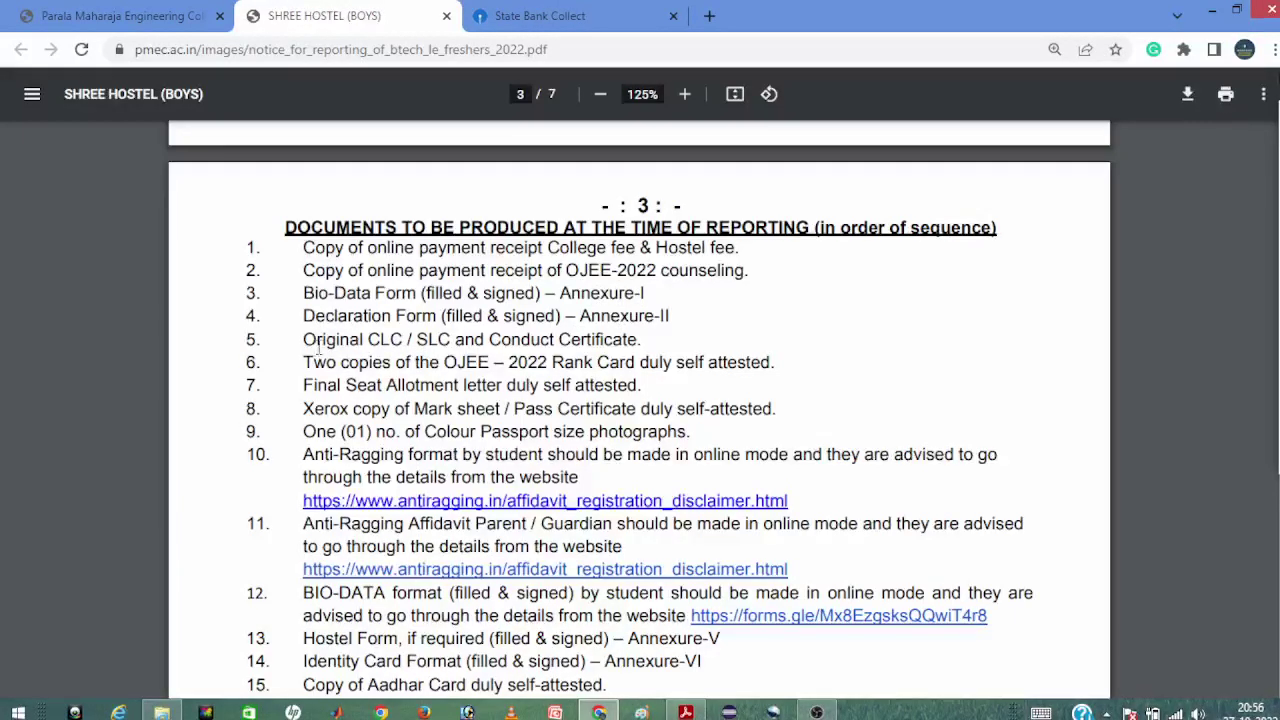
drag(304, 340, 437, 343)
click(447, 341)
drag(306, 366, 786, 363)
click(672, 382)
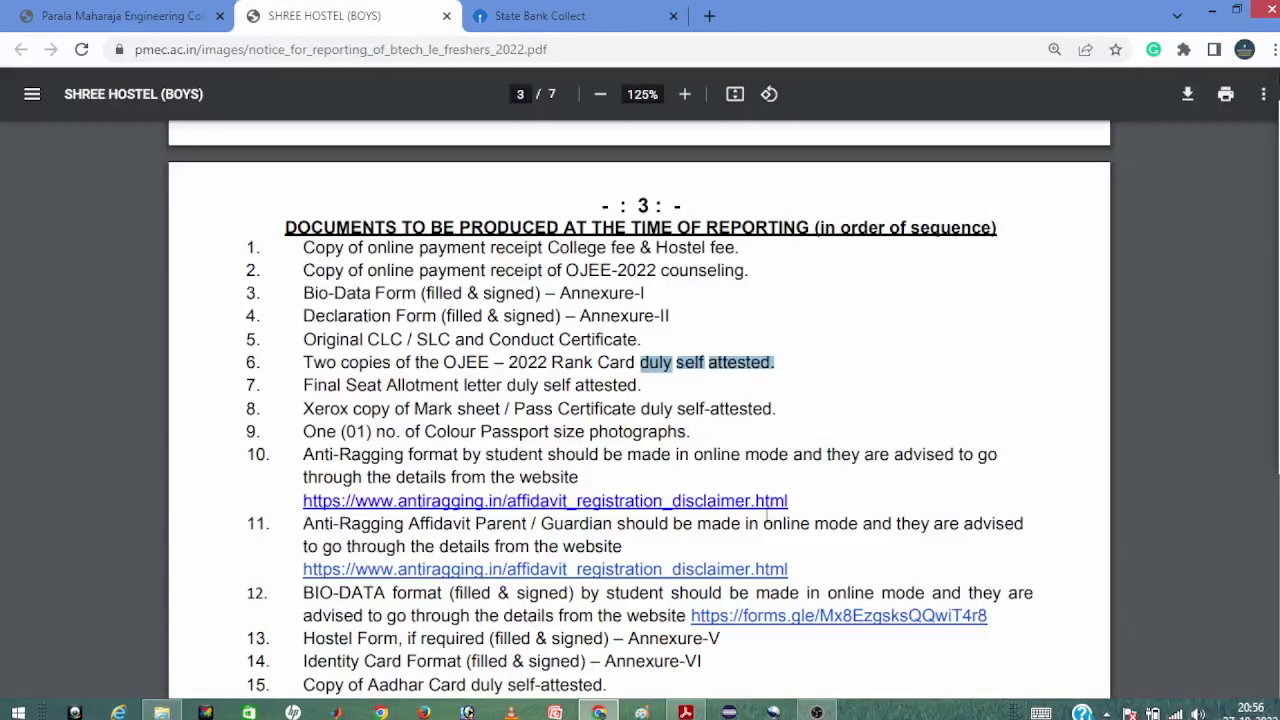
click(676, 370)
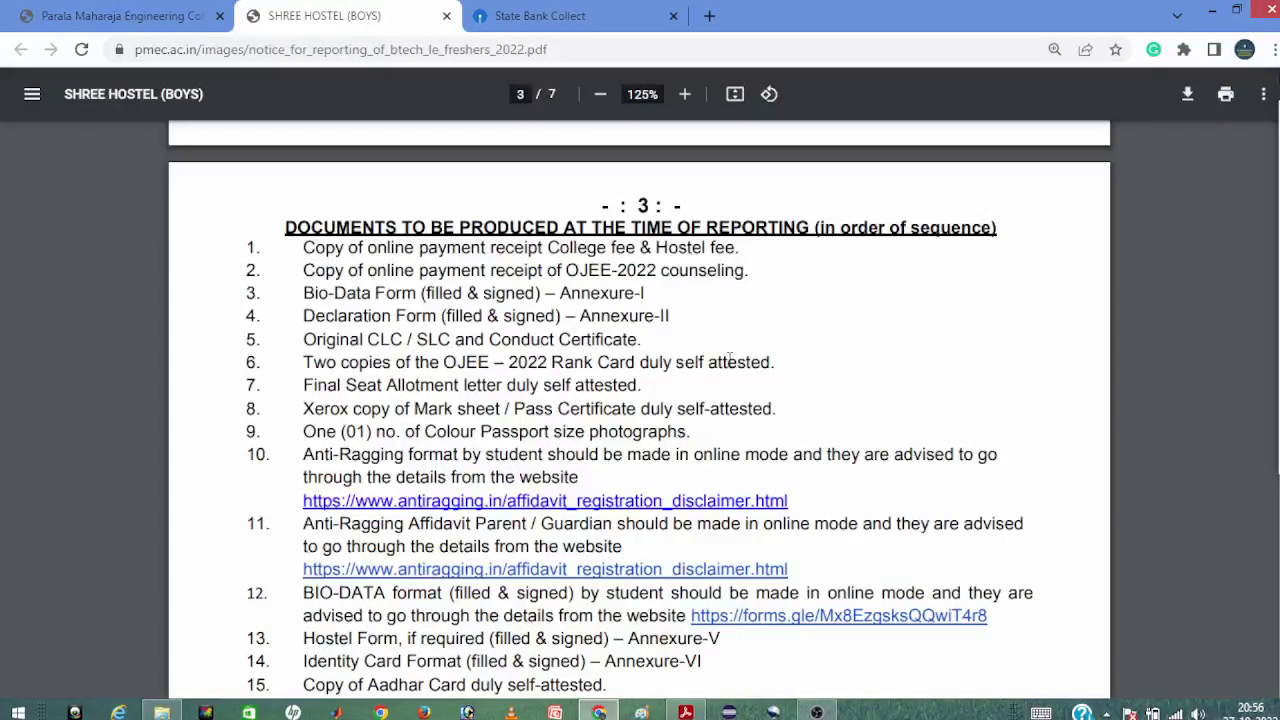
drag(340, 363, 445, 363)
click(530, 368)
- Highlight the Final Seat Allotment letter, mark sheet / Pass Certificate copy and passport size photograph entries in the required documents list
drag(307, 391, 598, 390)
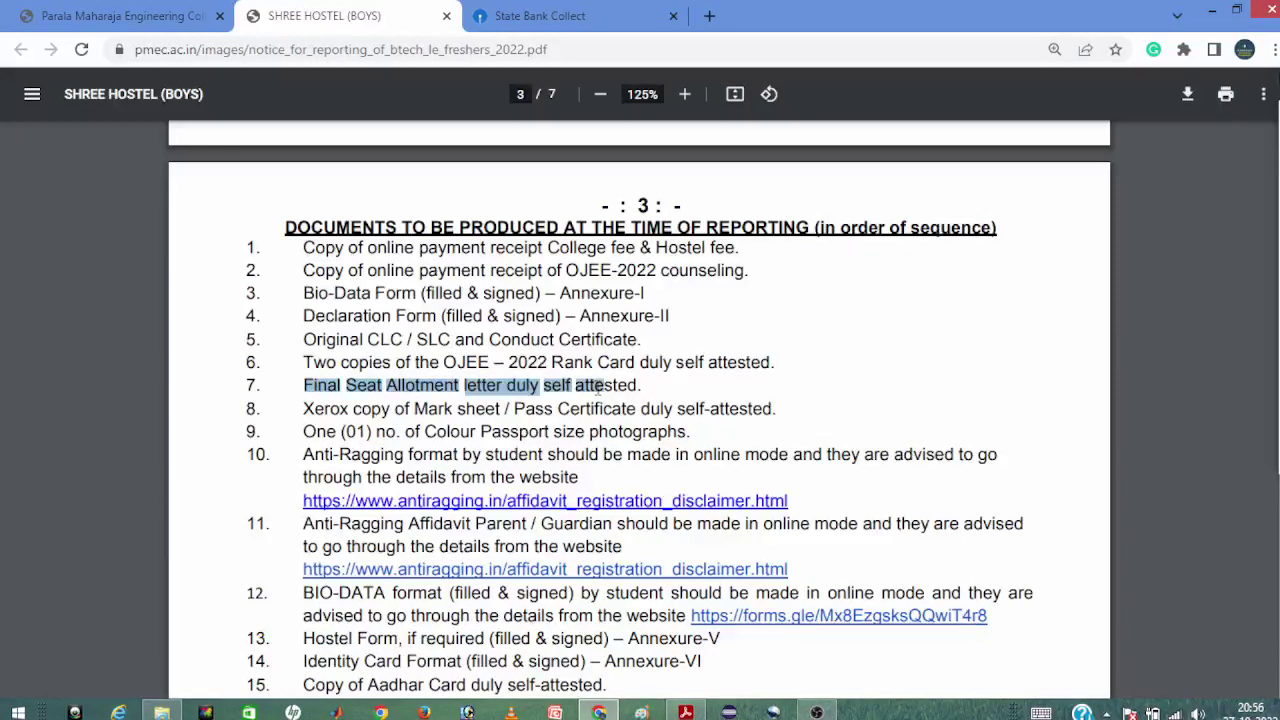
drag(510, 368, 642, 366)
click(546, 392)
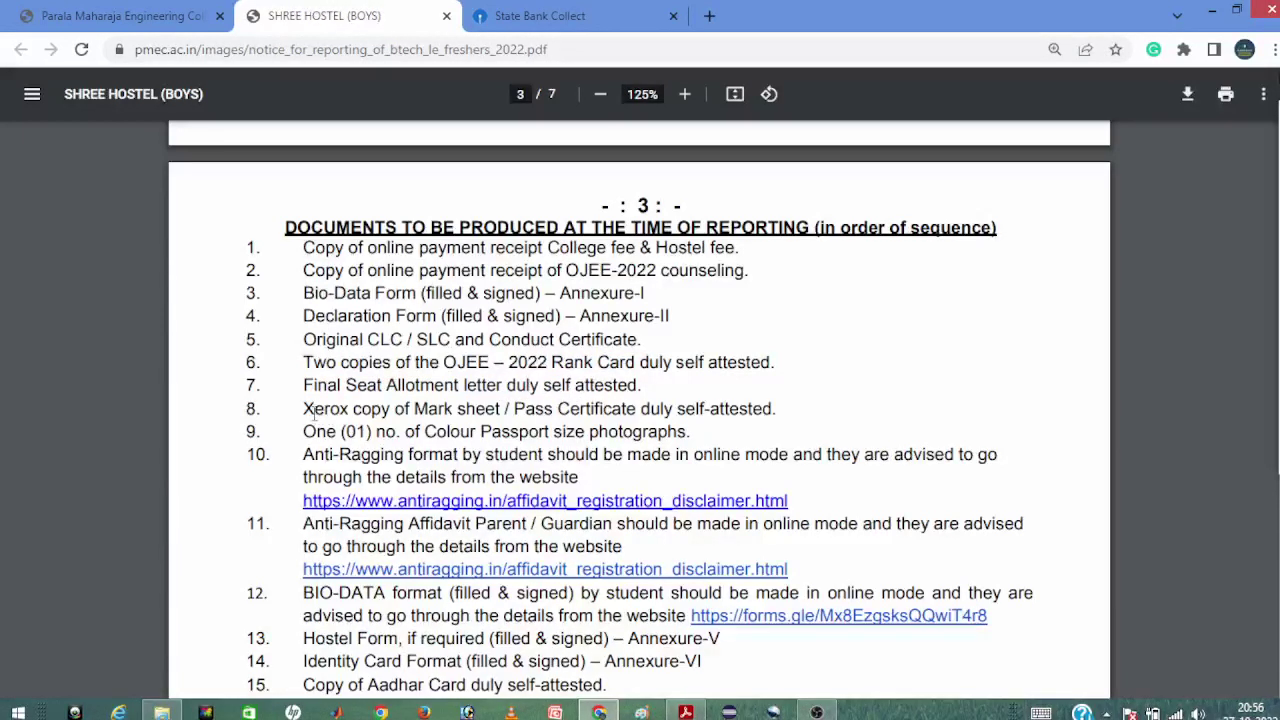
drag(307, 409, 752, 410)
click(731, 418)
drag(305, 432, 686, 437)
click(590, 454)
- Highlight the student Anti-Ragging format entry, open its affidavit registration website and choose Affiliated College as the institution type
drag(302, 455, 983, 459)
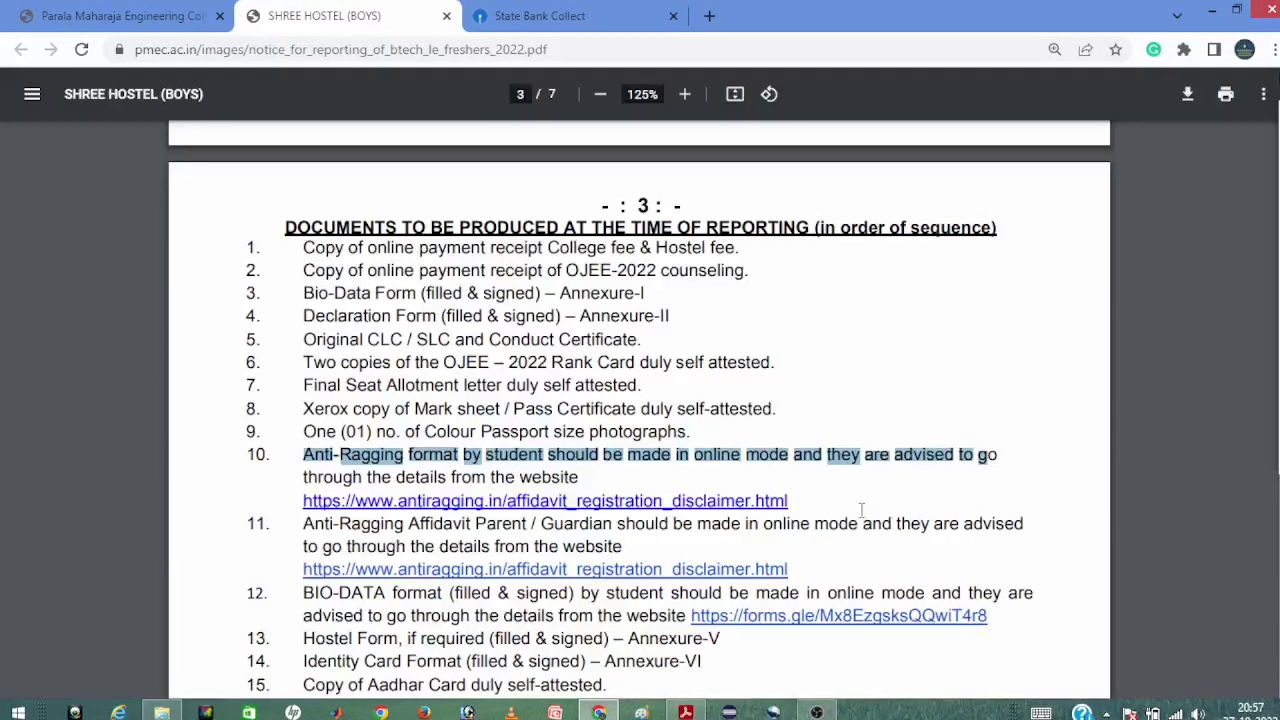
scroll(861, 510, down, 2)
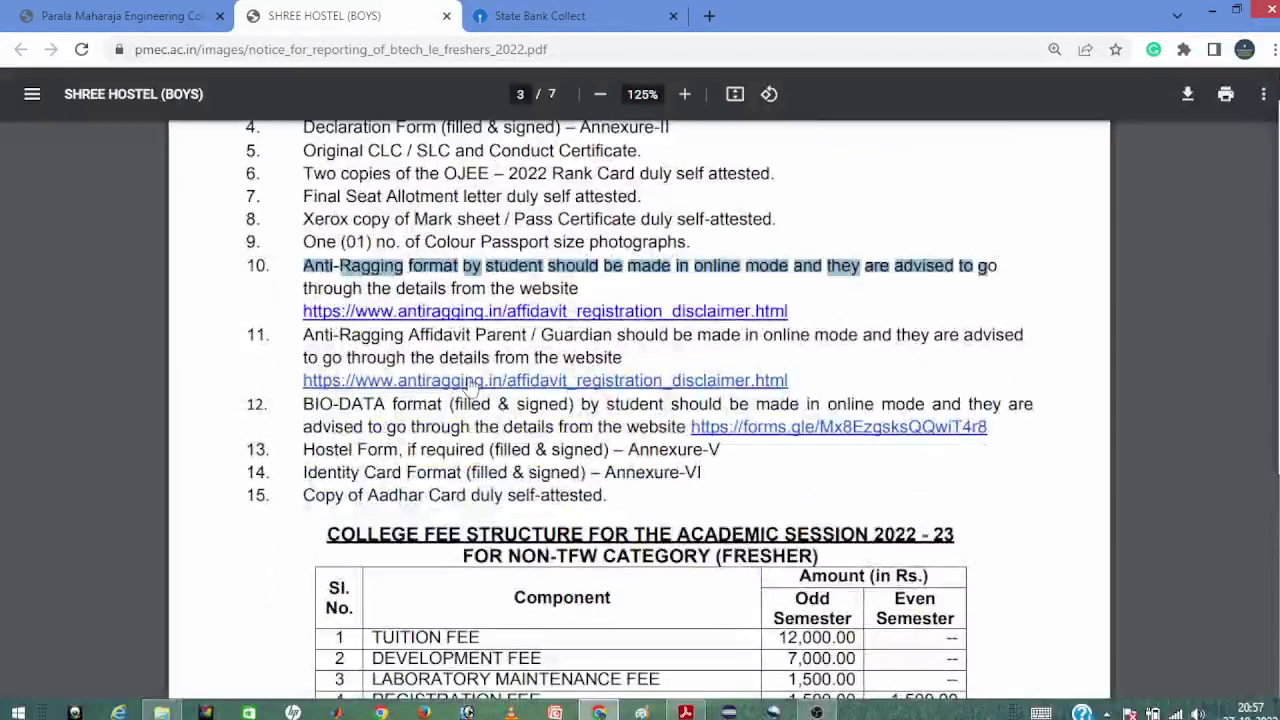
click(470, 385)
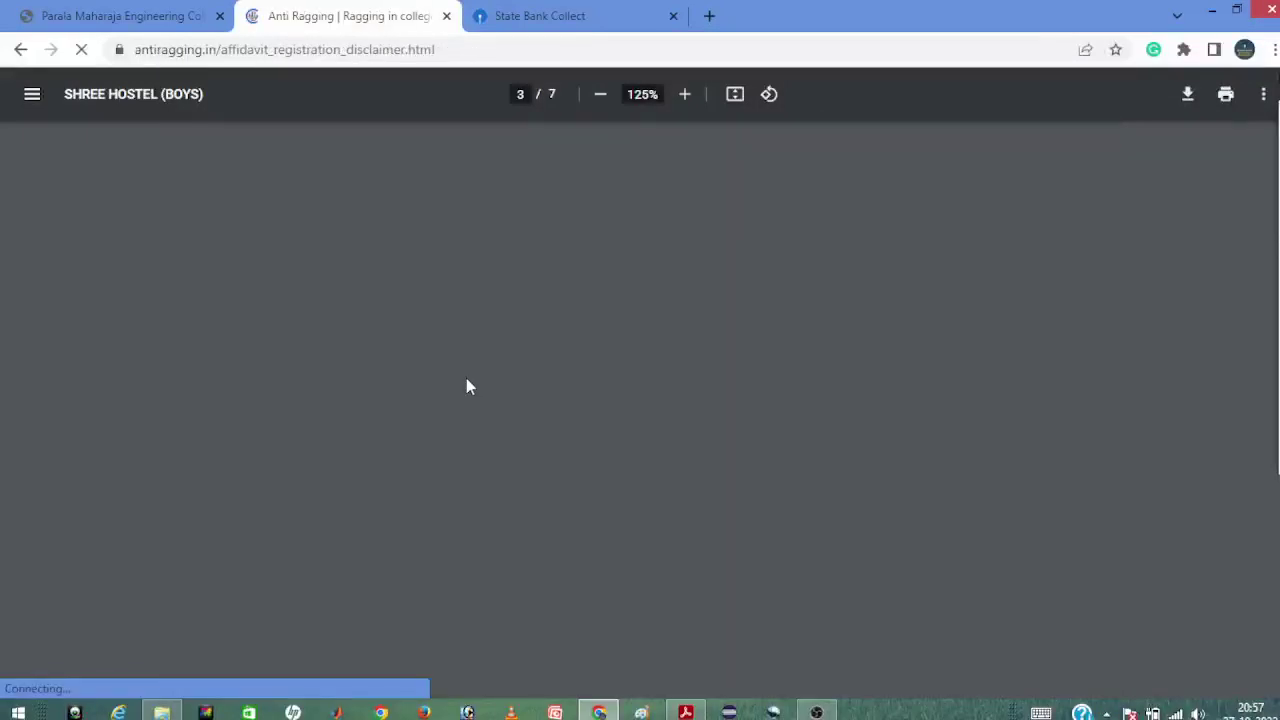
scroll(467, 385, down, 2)
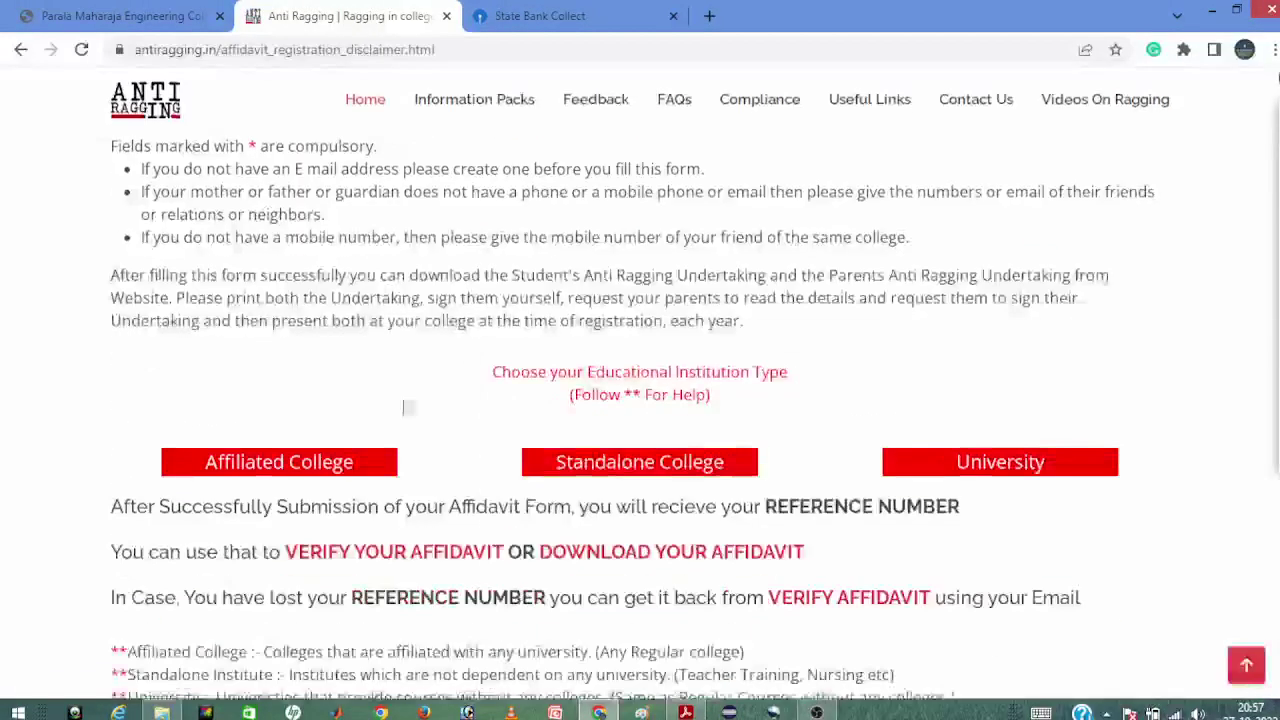
scroll(790, 355, down, 1)
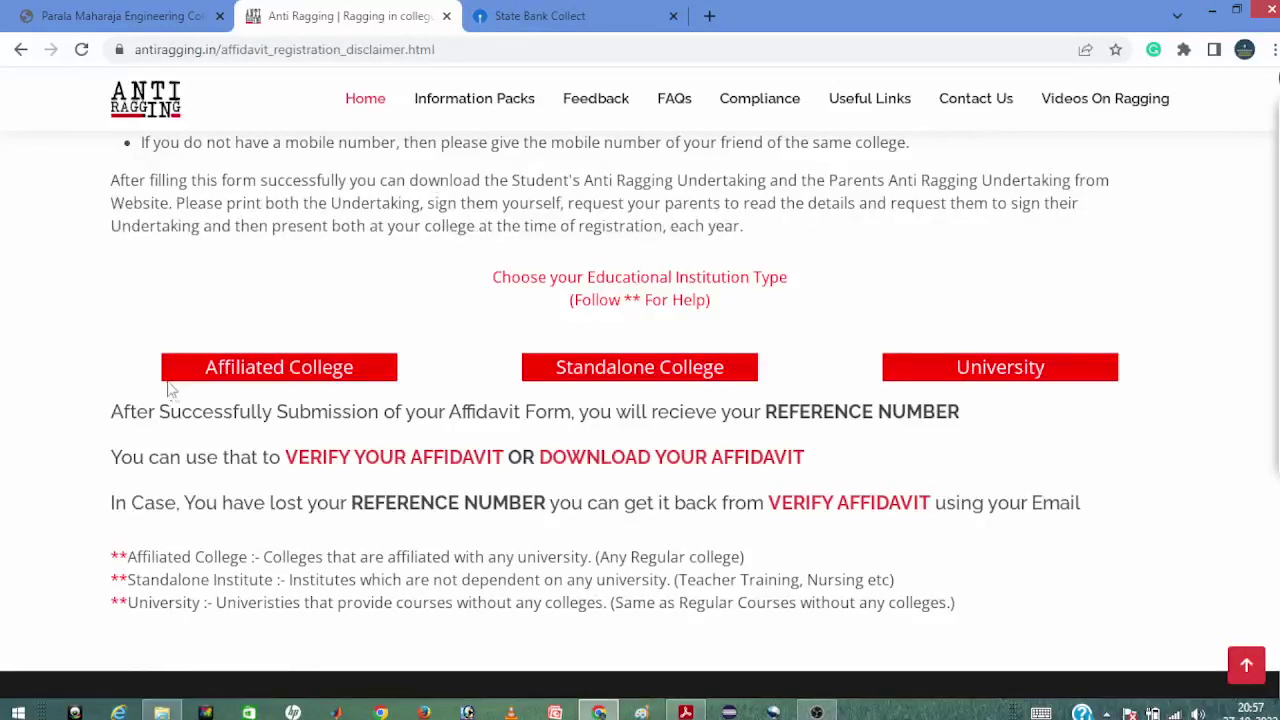
click(290, 372)
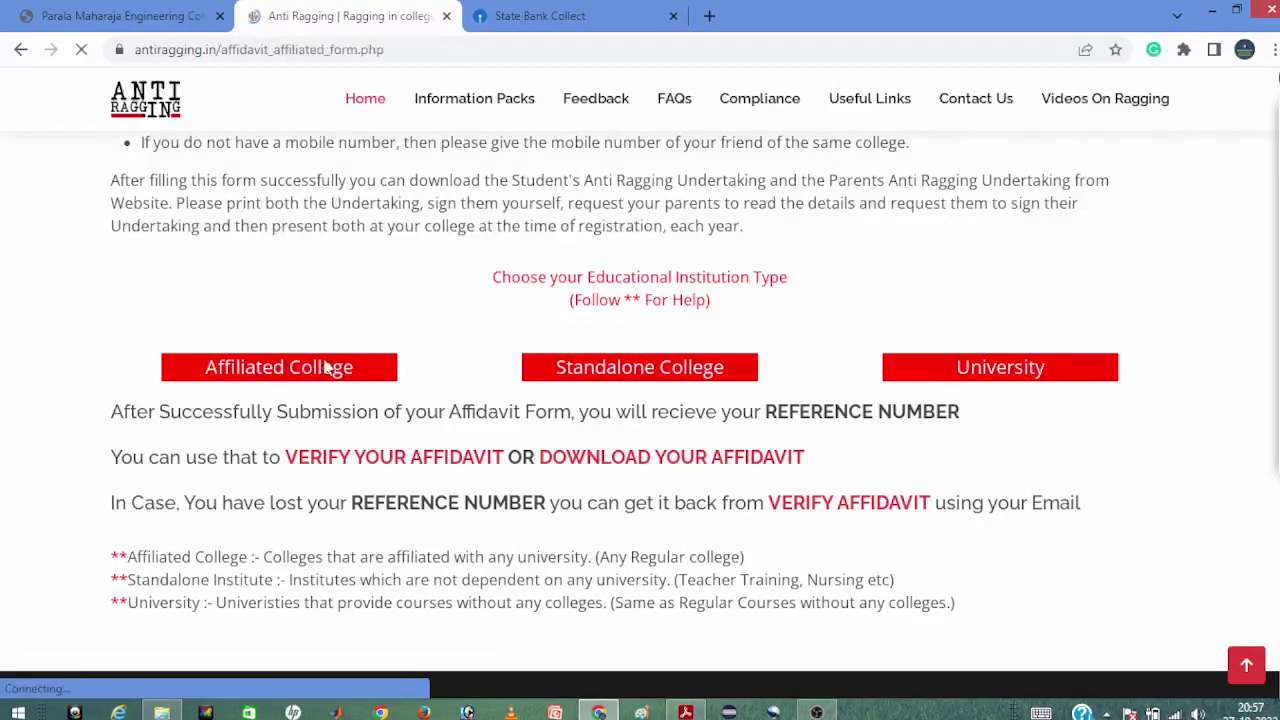
- Examine the name, gender and nationality fields in the Student's Details section of the affidavit form
scroll(663, 400, down, 2)
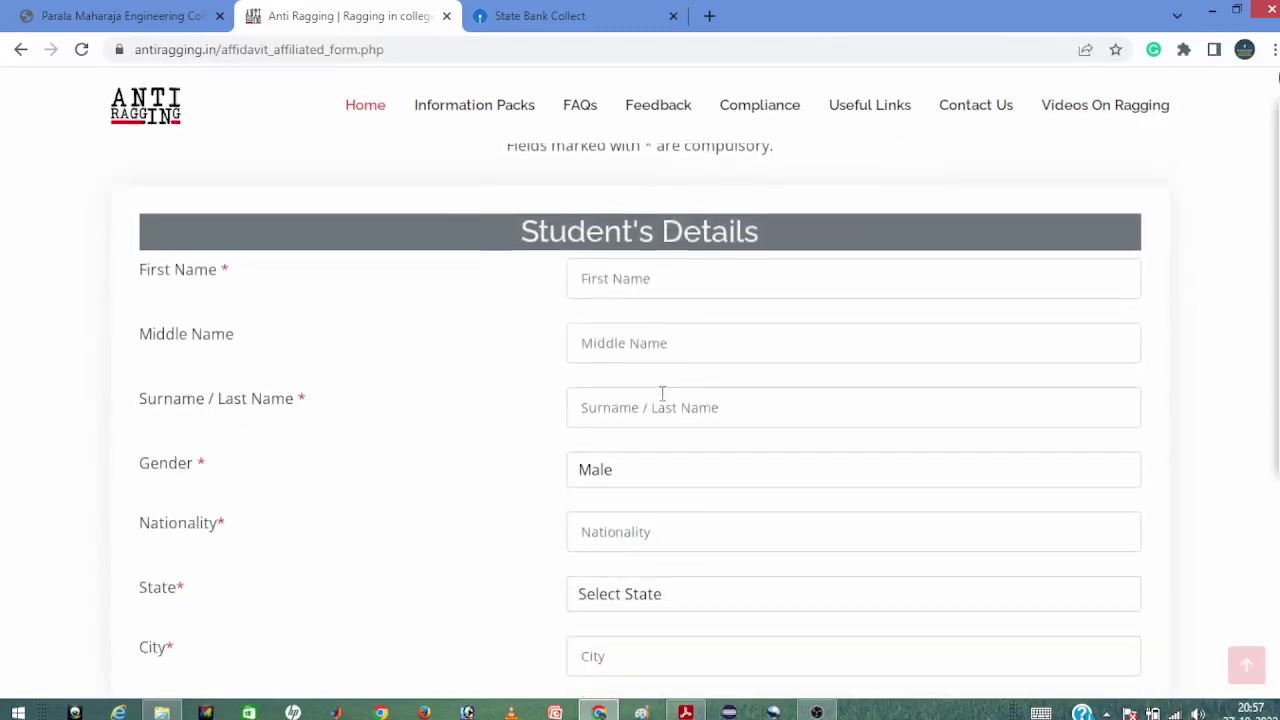
click(605, 248)
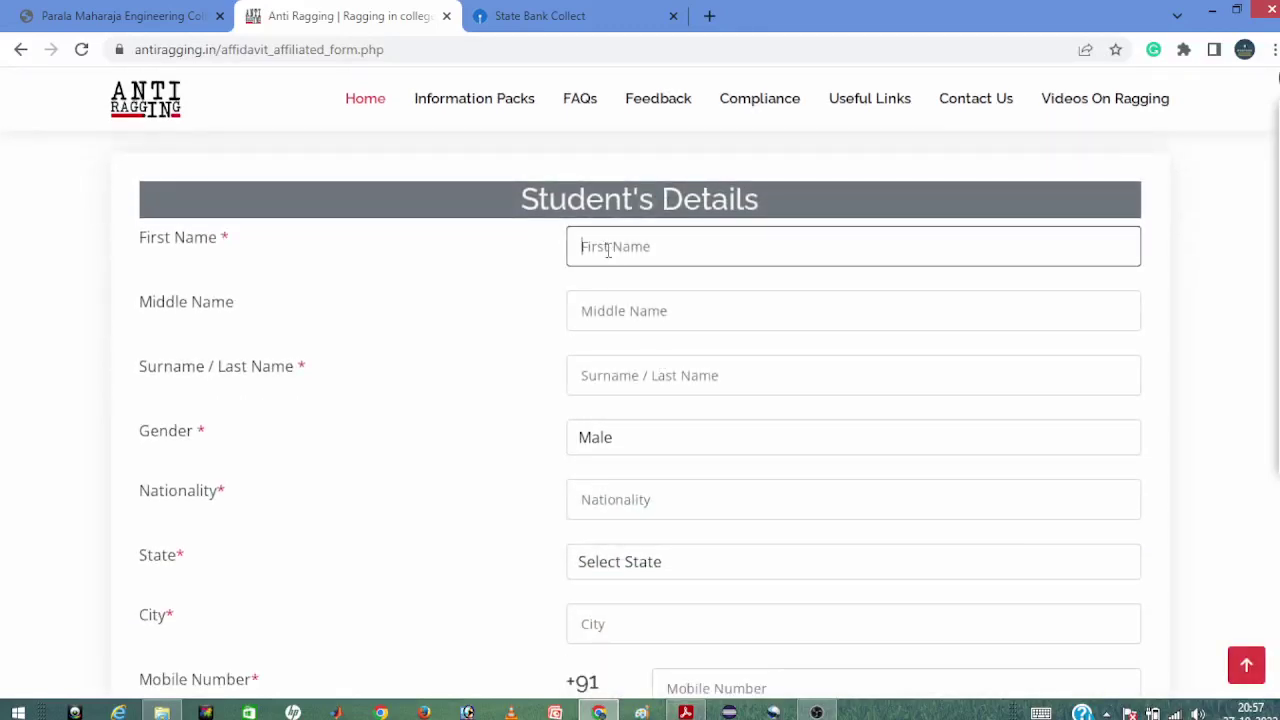
click(632, 312)
click(645, 375)
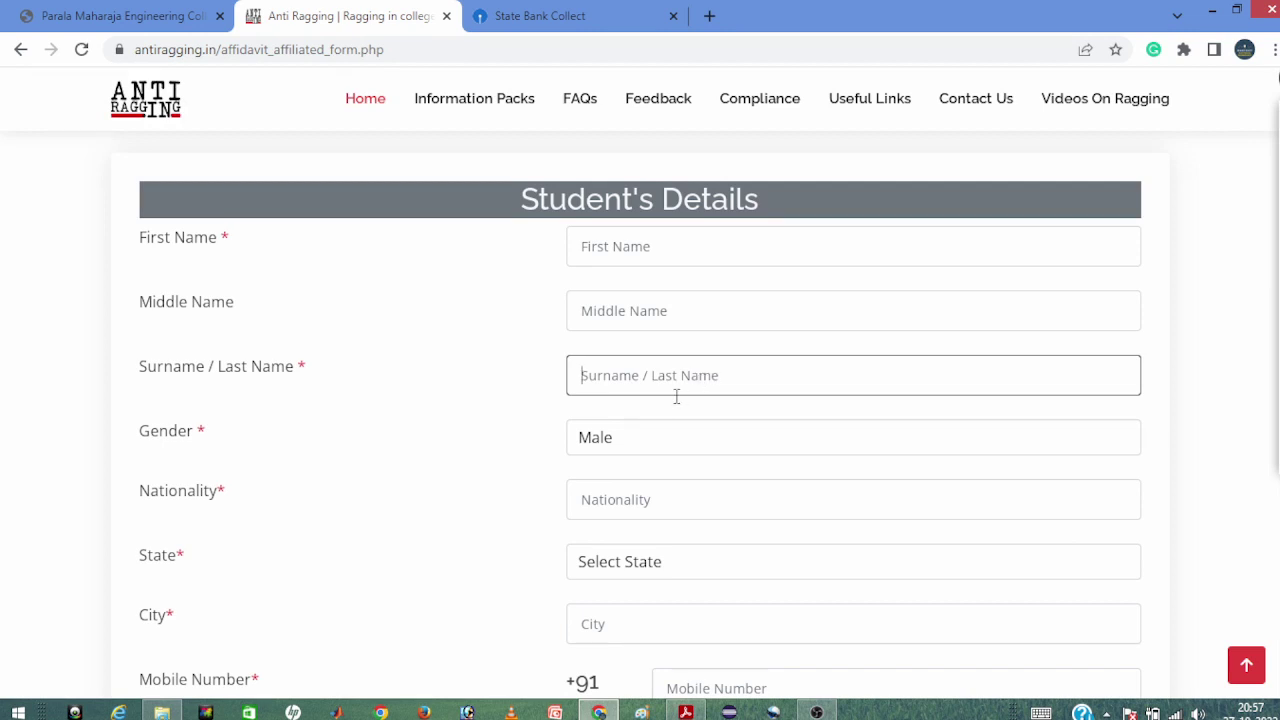
scroll(676, 397, down, 1)
click(650, 357)
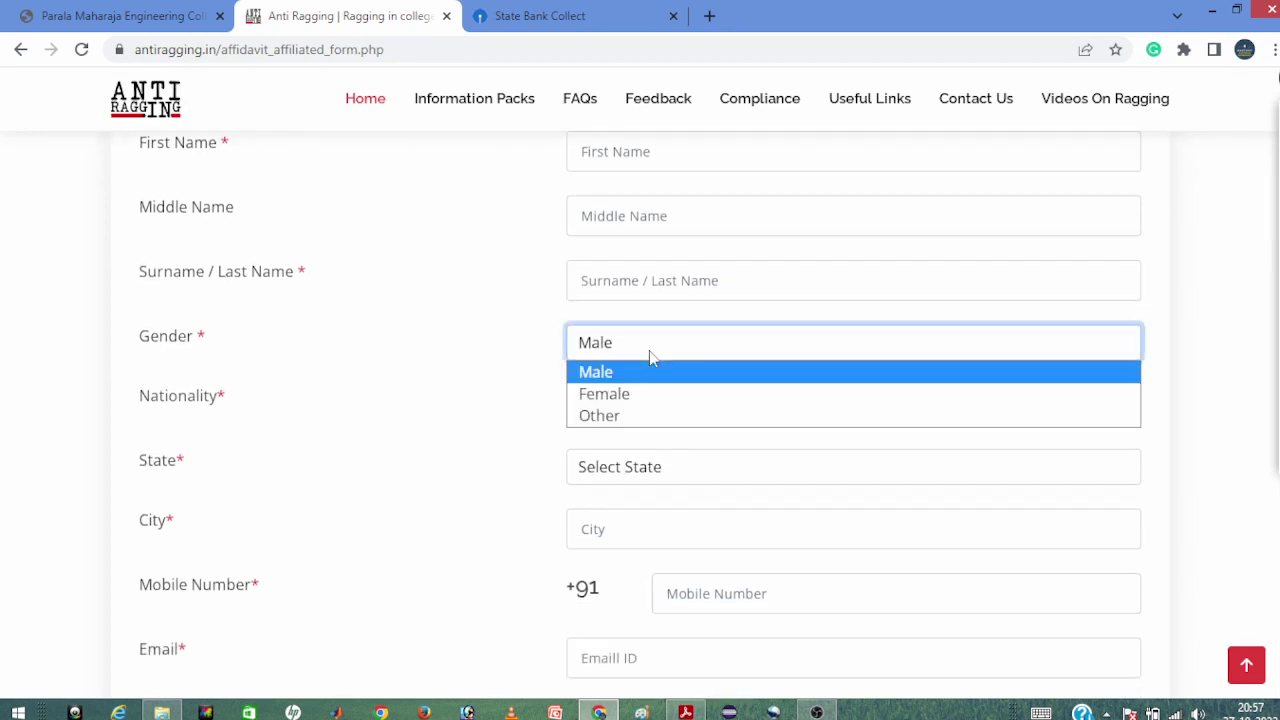
click(500, 363)
click(695, 412)
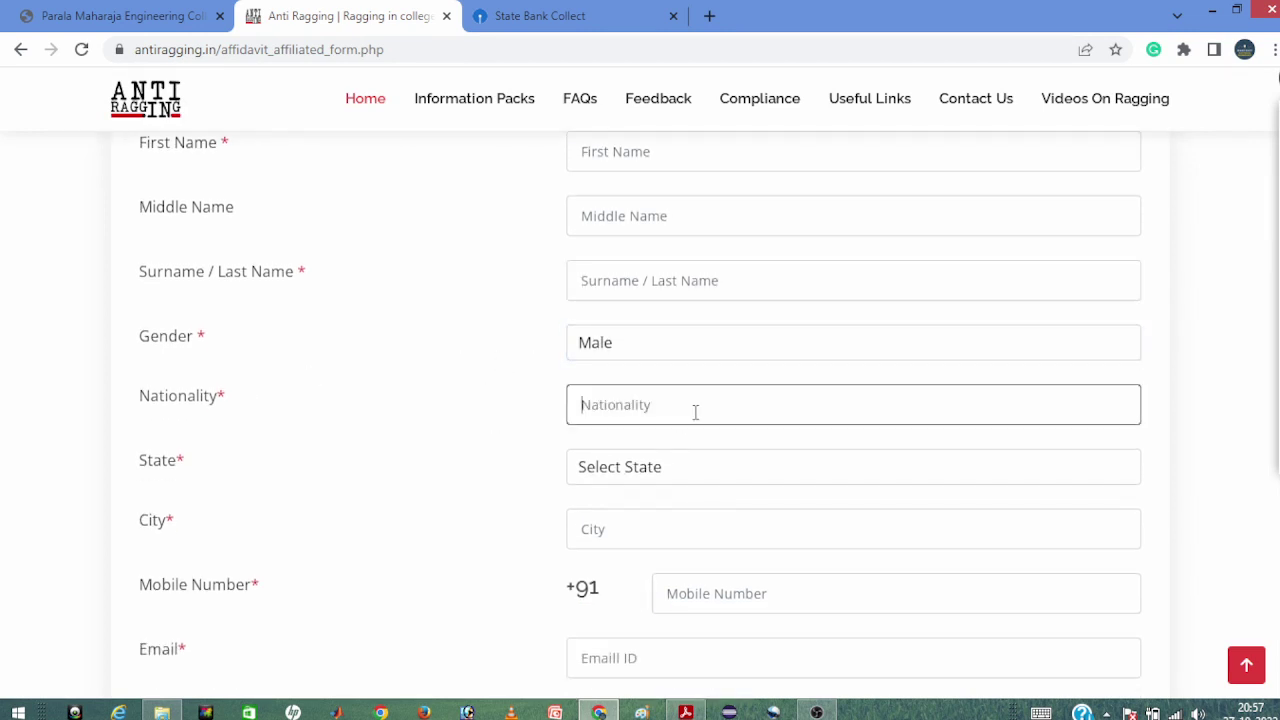
- Set the student's State to ODISHA in the affidavit form
click(656, 470)
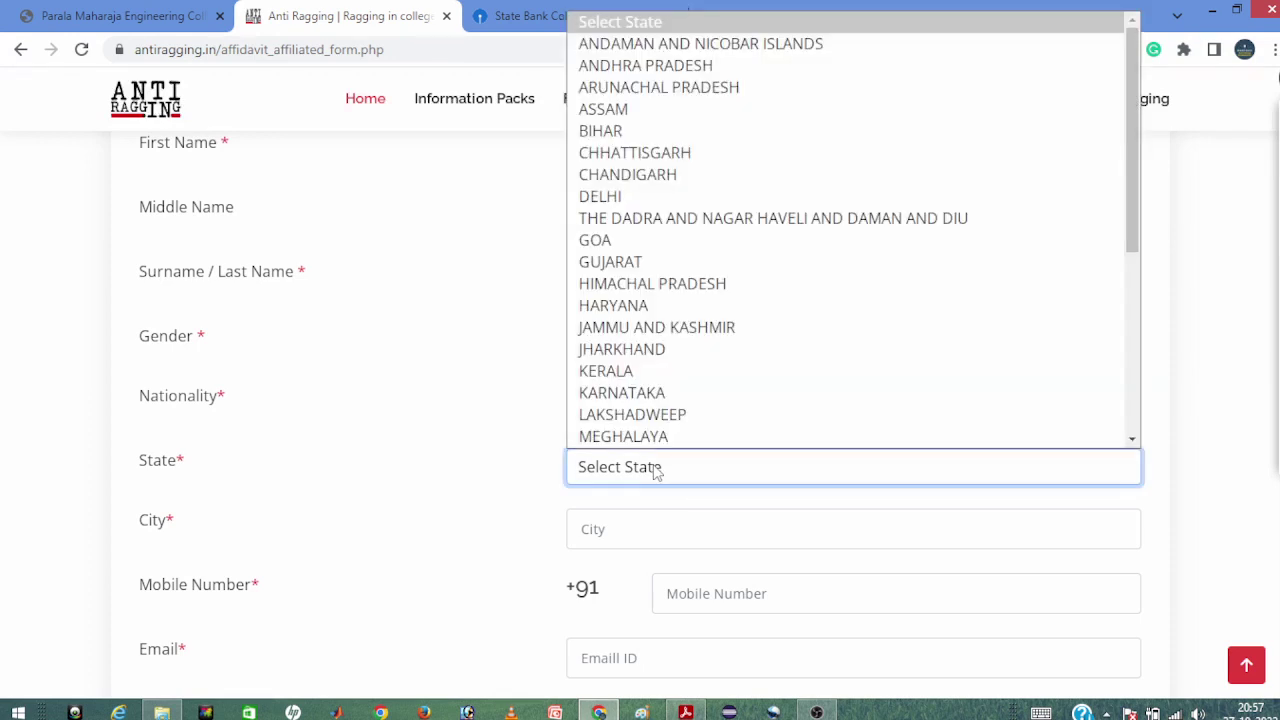
key(o)
click(629, 436)
scroll(630, 440, down, 1)
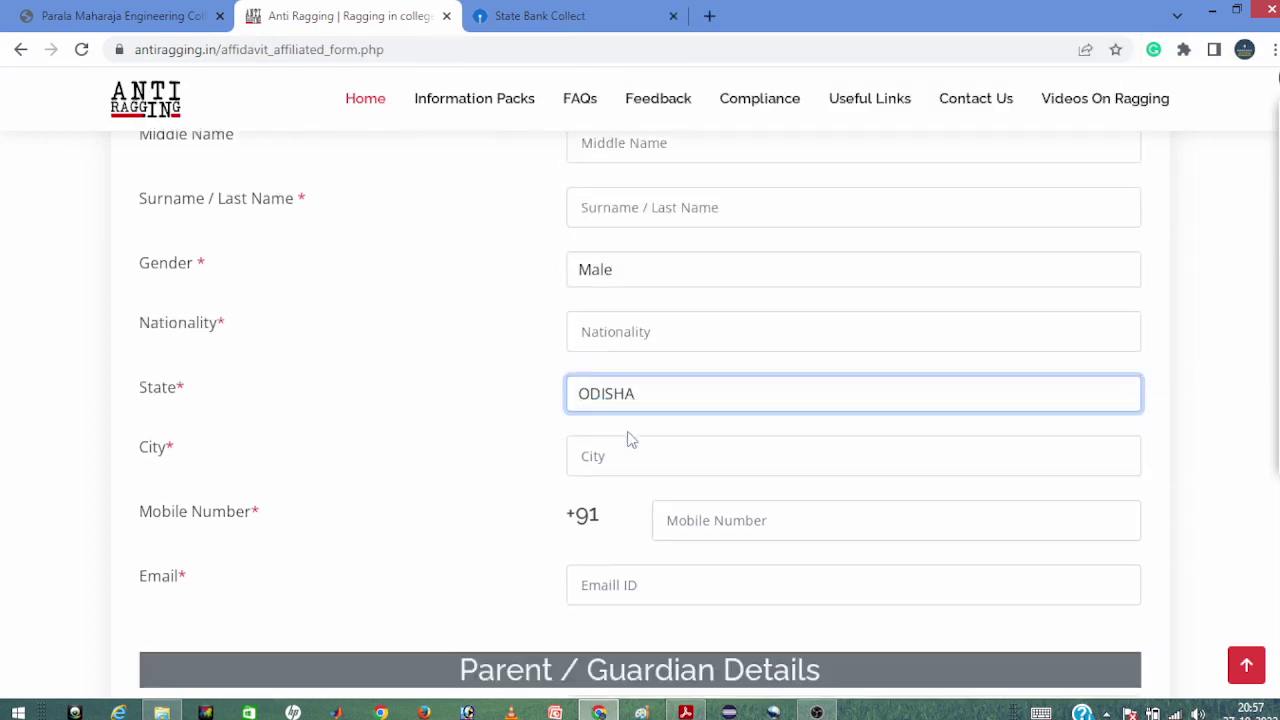
click(631, 436)
click(492, 424)
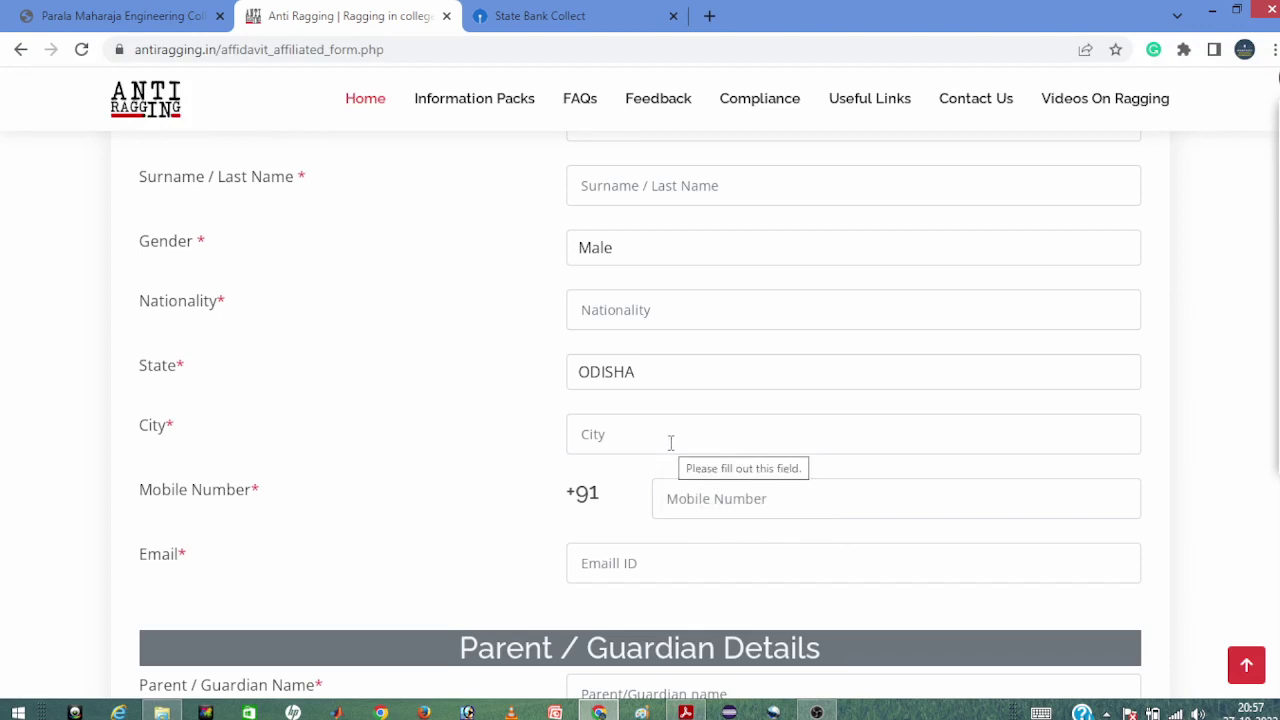
- Review the Student's Details section from its heading through the city, mobile number and email fields
scroll(671, 443, up, 3)
scroll(674, 449, down, 2)
scroll(676, 445, up, 2)
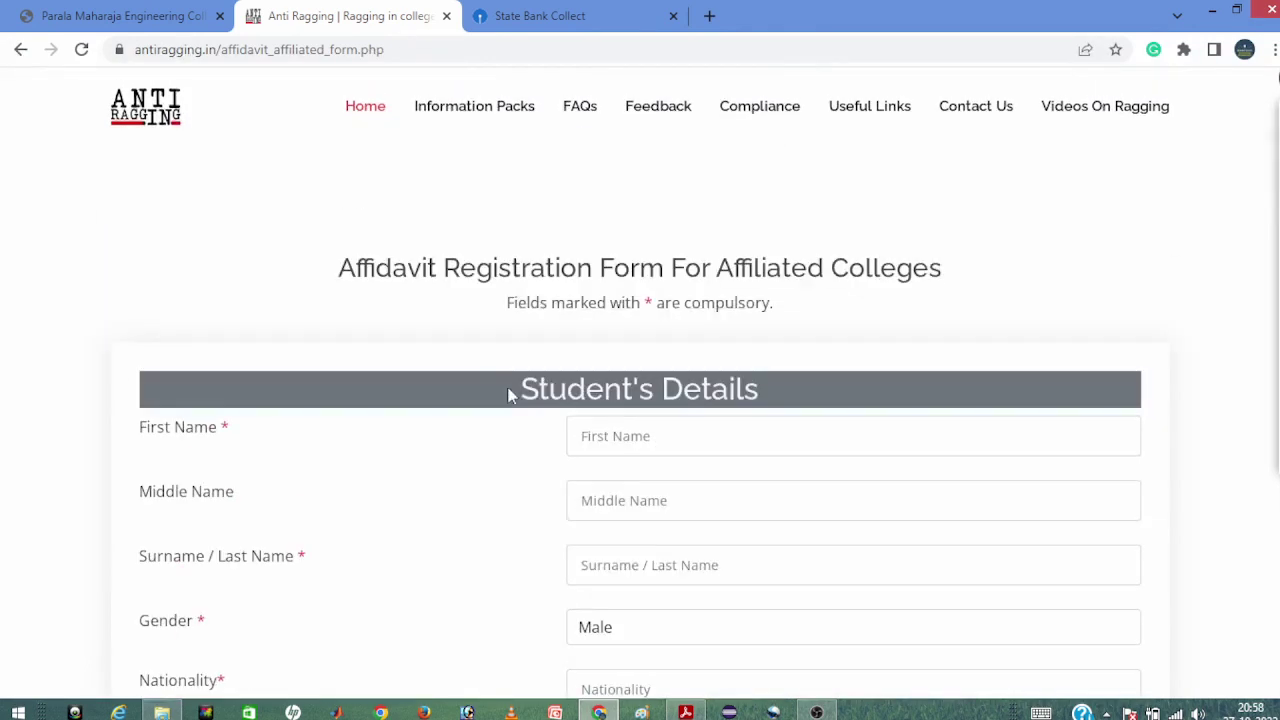
drag(509, 391, 720, 409)
click(614, 437)
scroll(280, 484, down, 4)
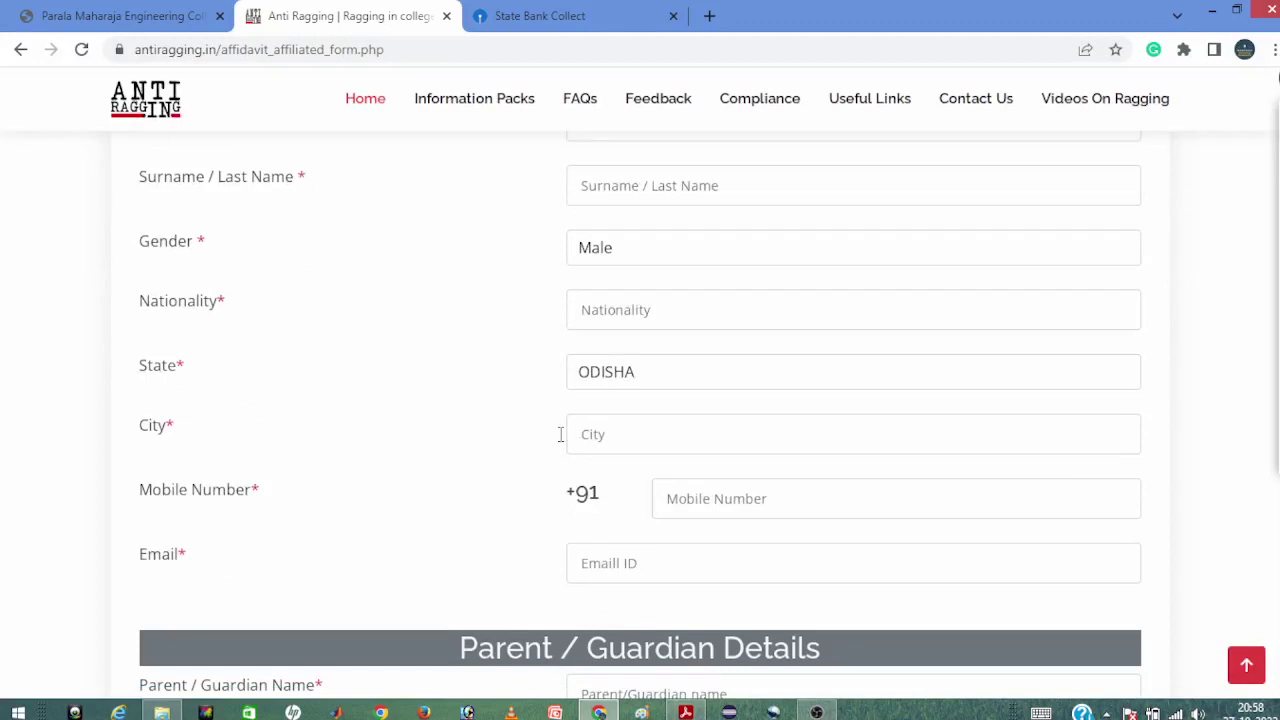
scroll(390, 480, down, 1)
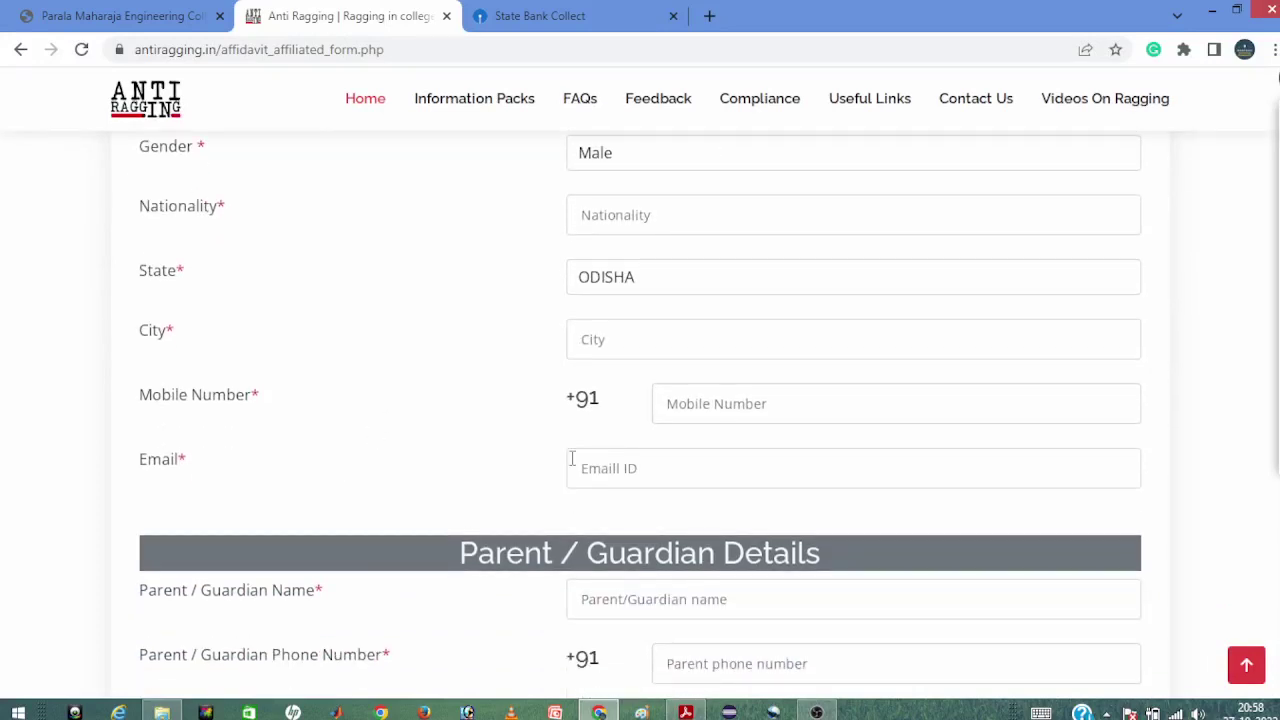
click(620, 468)
- Examine the parent or guardian's name, phone number, address, email and city fields
scroll(640, 460, down, 2)
scroll(624, 390, down, 1)
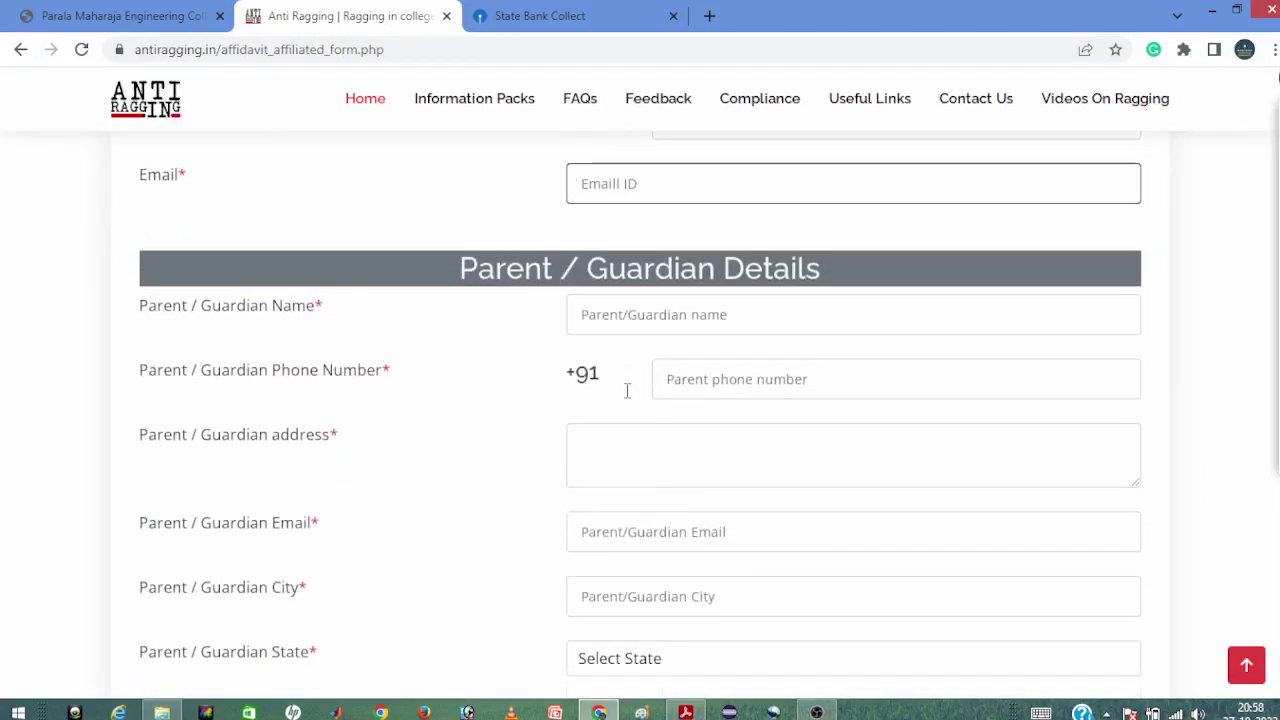
click(660, 318)
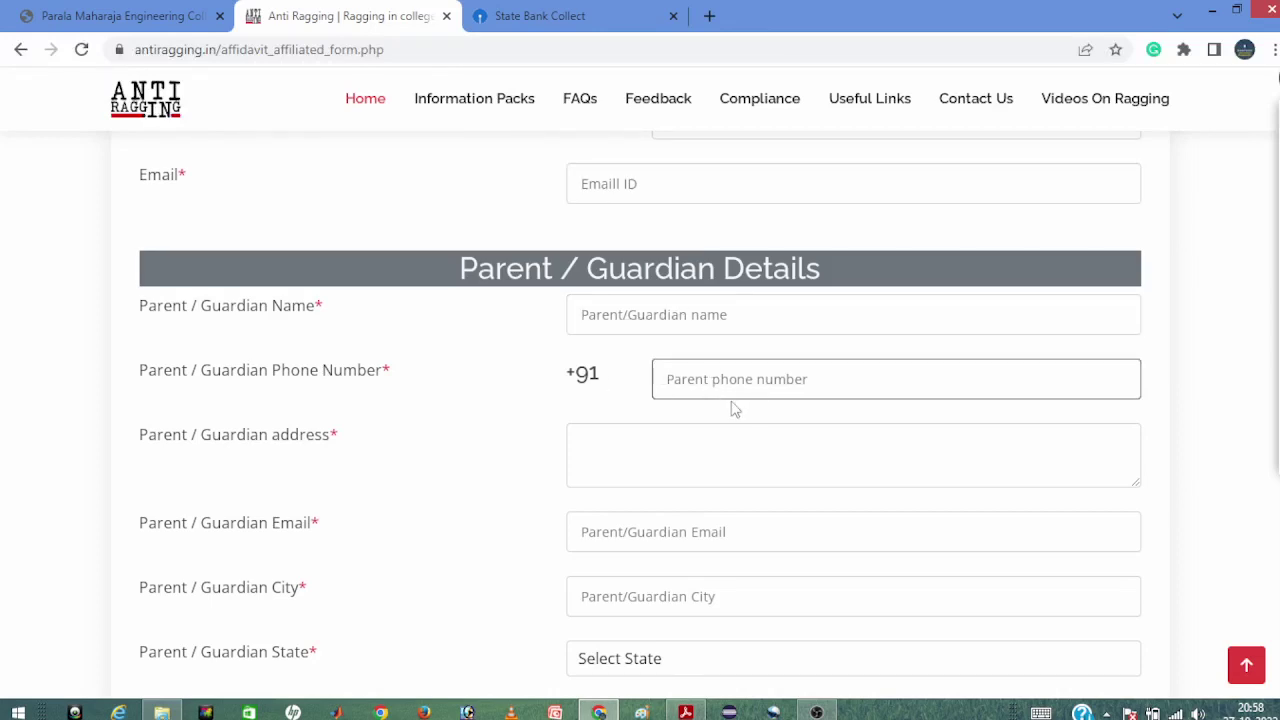
scroll(700, 395, down, 2)
click(696, 254)
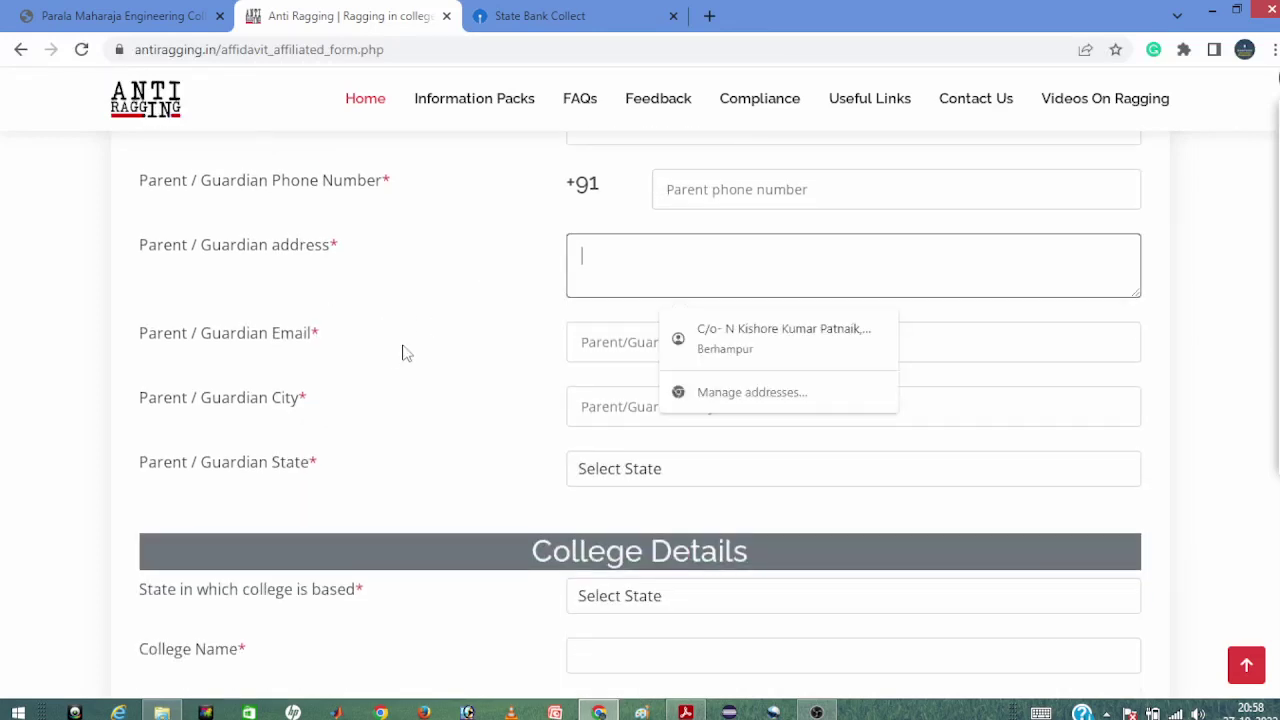
click(603, 345)
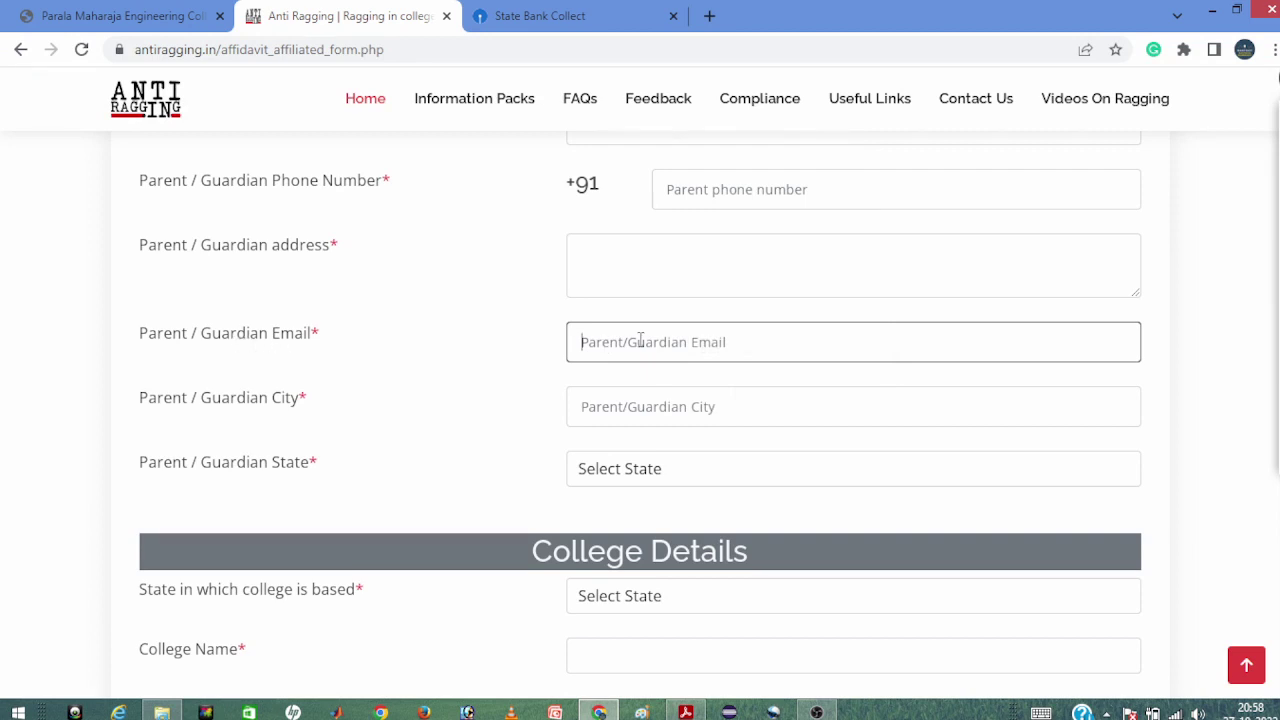
click(633, 412)
- Set the Parent / Guardian State to ODISHA
click(618, 468)
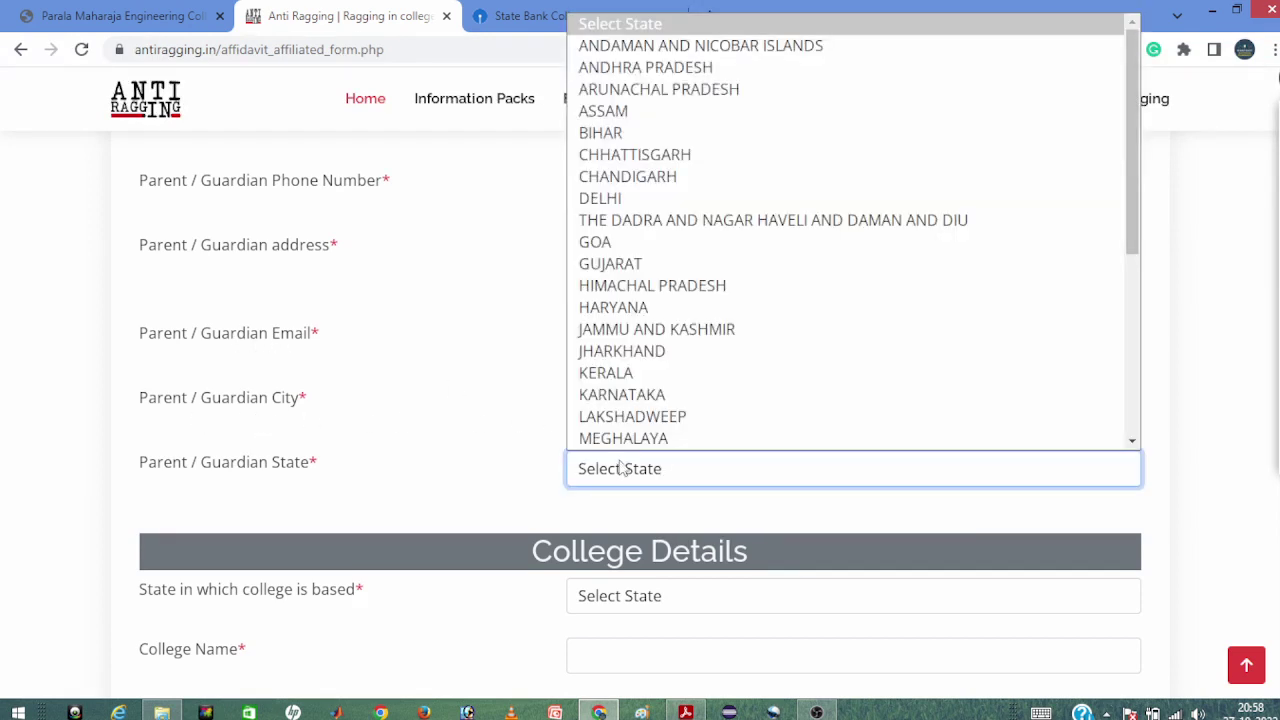
key(o)
key(Return)
- Set the state in which the college is based to ODISHA in the College Details section
scroll(694, 443, down, 2)
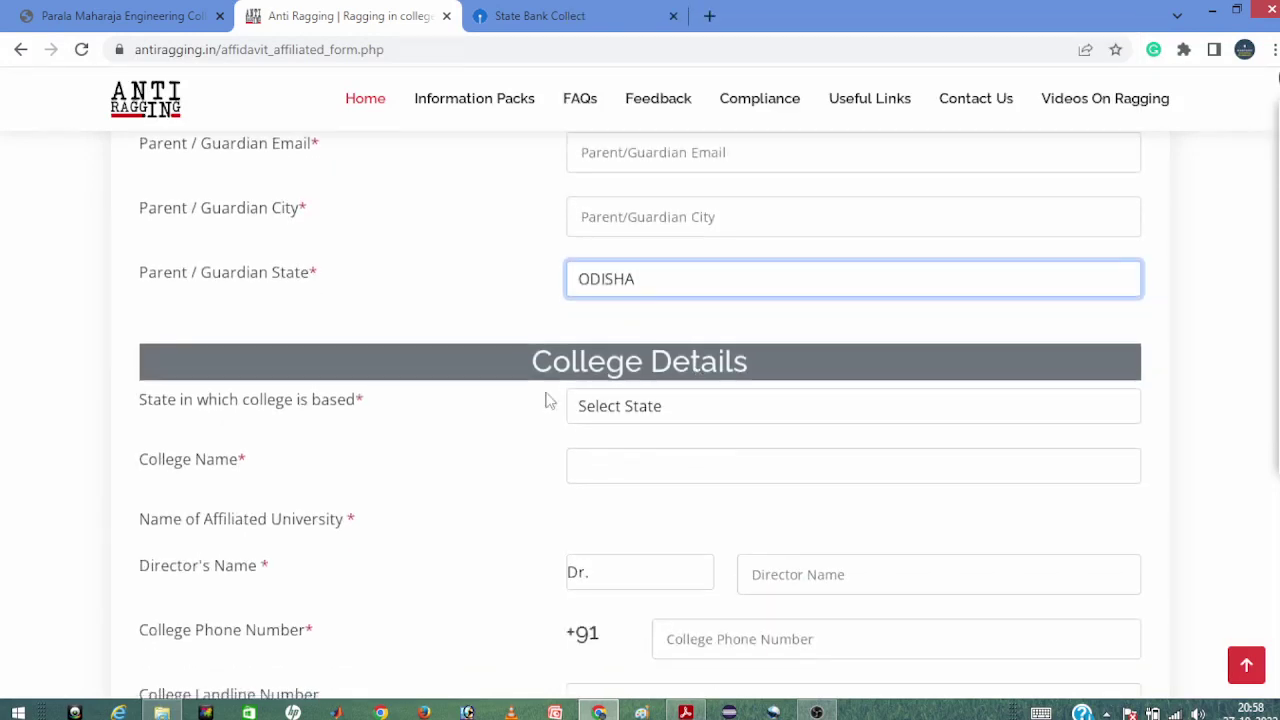
scroll(548, 400, down, 2)
click(620, 222)
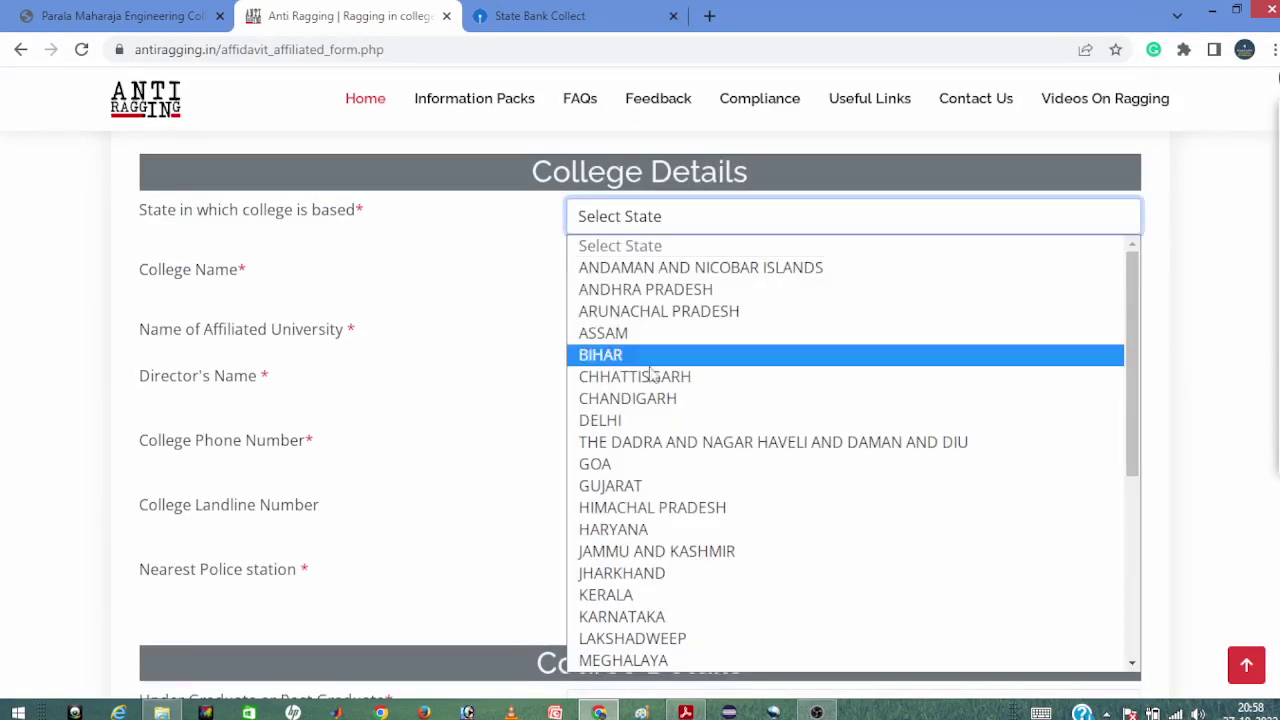
key(o)
key(Return)
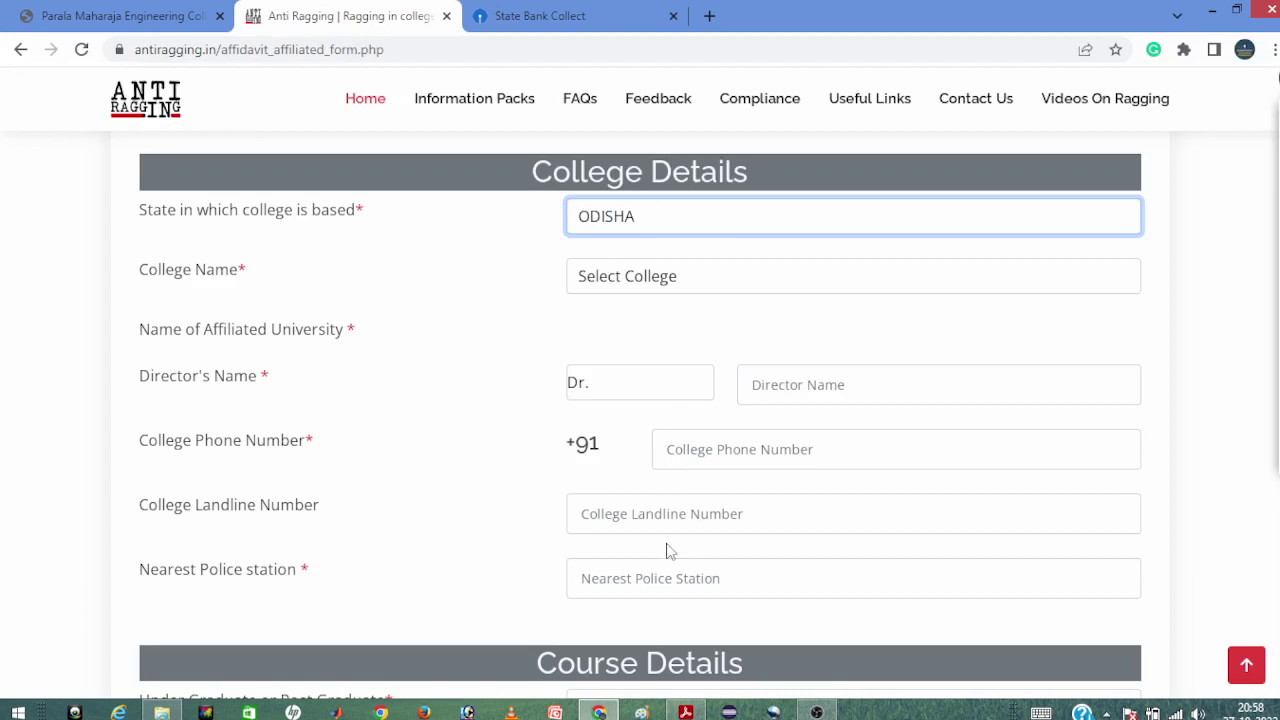
- Try to jump to Parala Maharaja Engineering College in the College Name list
click(657, 285)
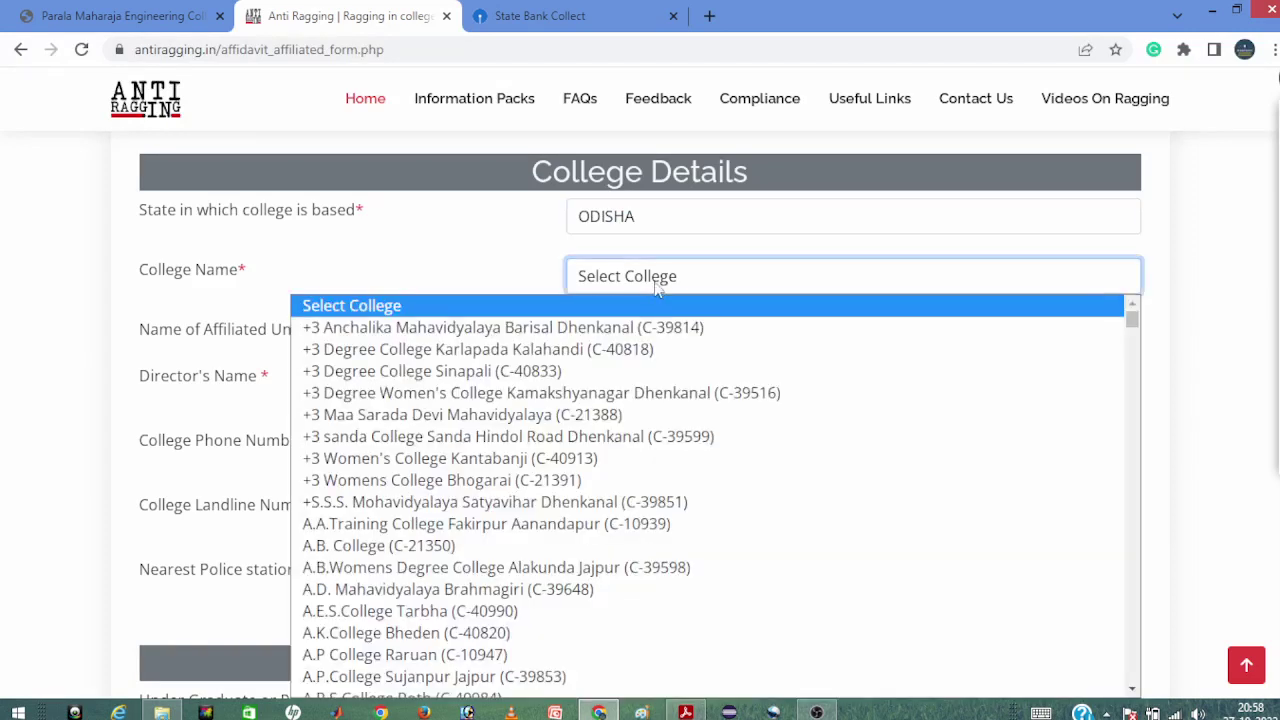
key(p)
key(a)
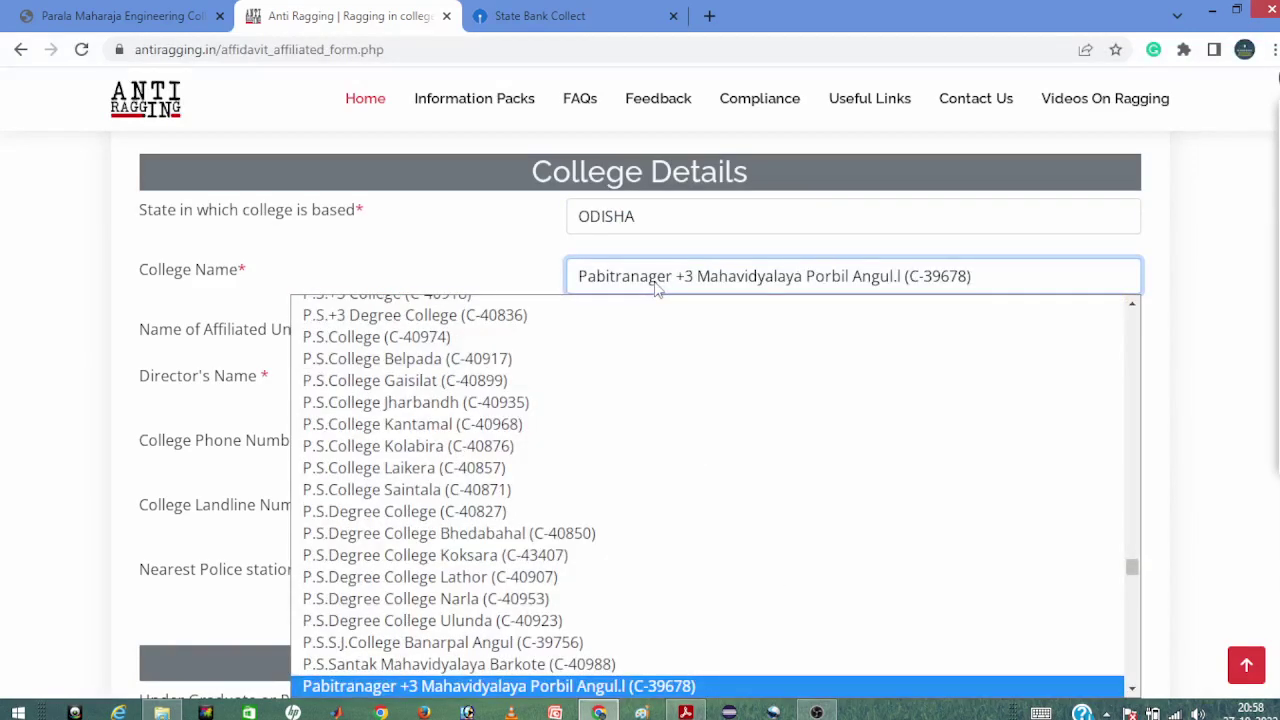
key(r)
key(a)
key(l)
key(a)
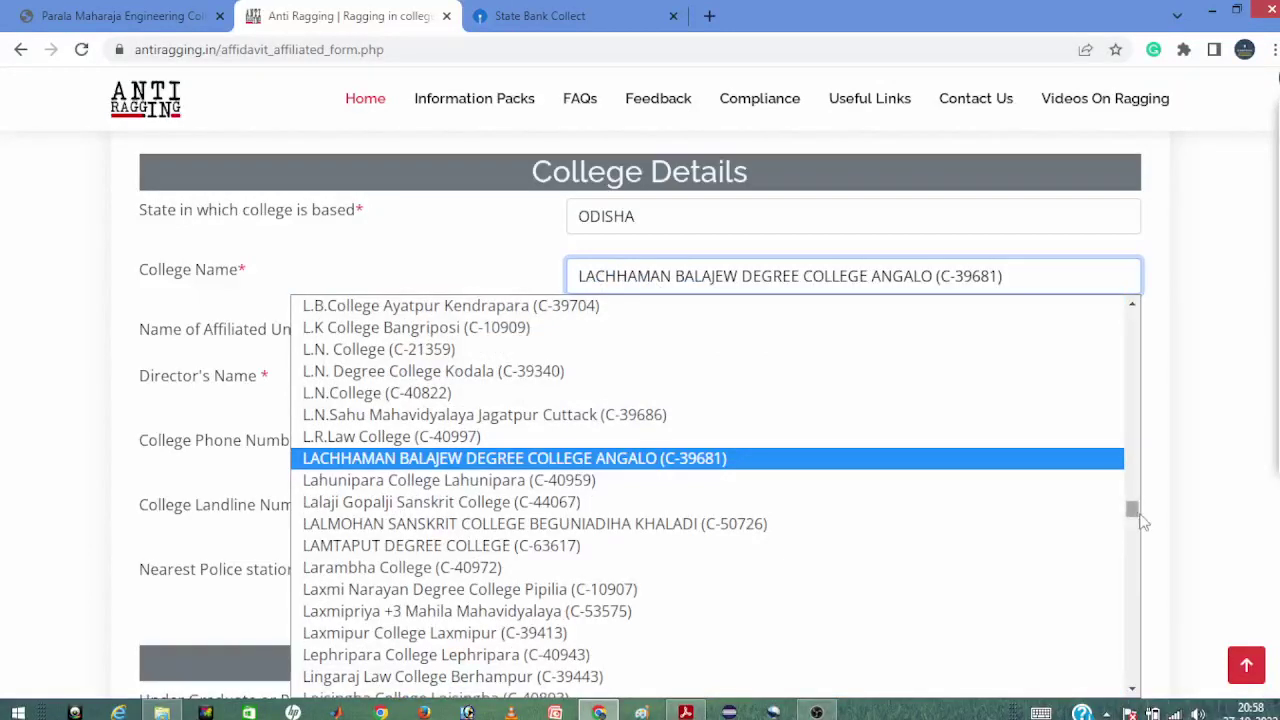
scroll(1145, 508, down, 2)
scroll(894, 414, up, 2)
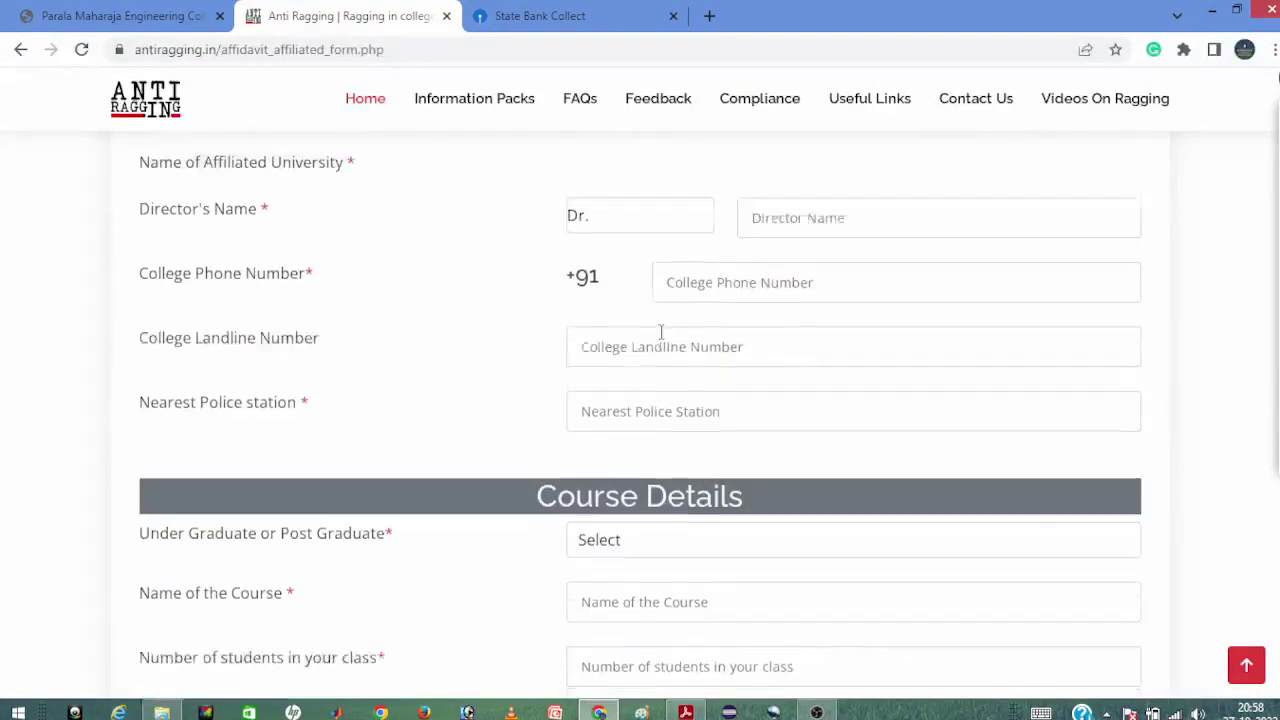
- Set the College Name to Parala Maharaja Engineering College Berhampur (C-30068)
click(702, 280)
scroll(553, 468, up, 3)
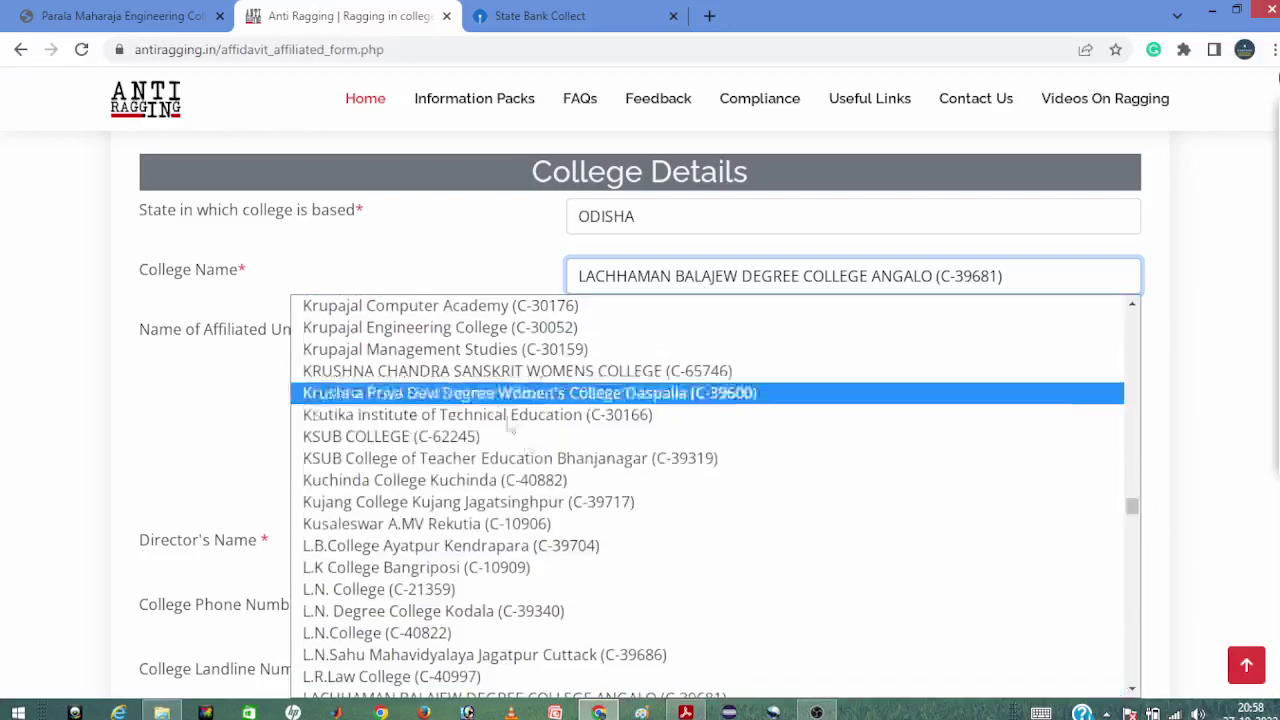
scroll(553, 468, up, 15)
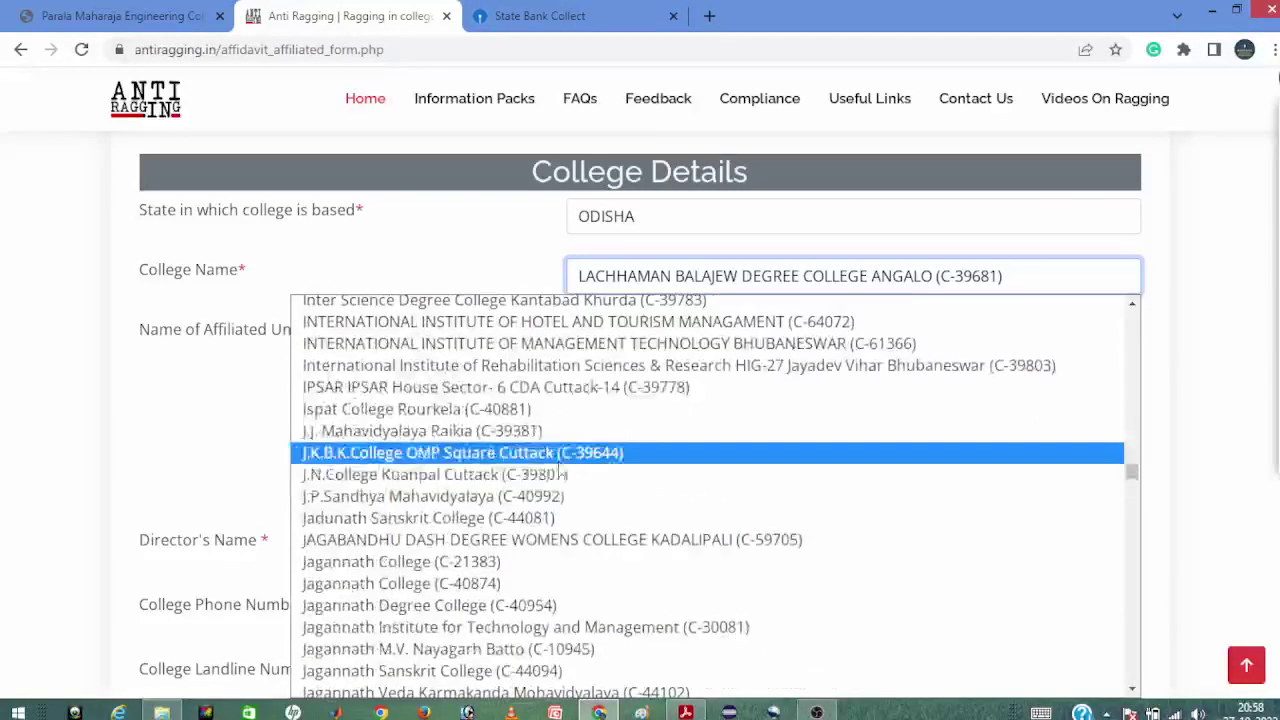
scroll(558, 470, down, 6)
scroll(560, 470, down, 20)
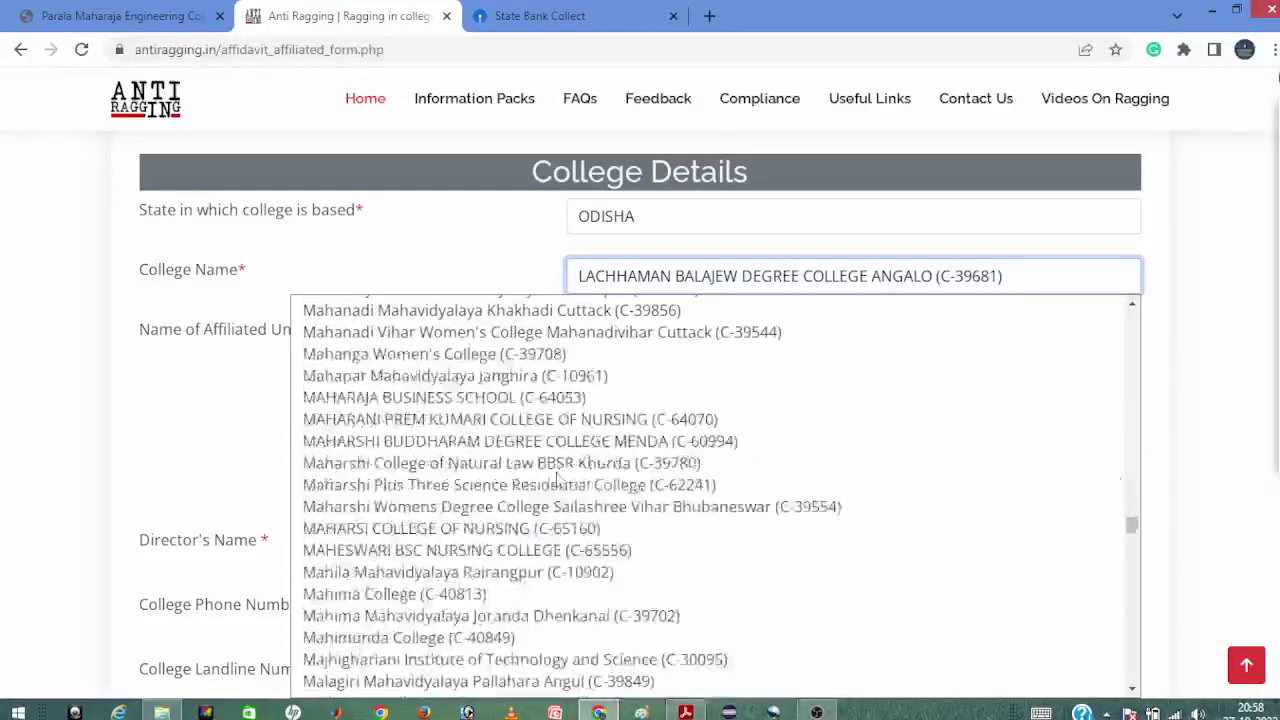
scroll(558, 484, down, 20)
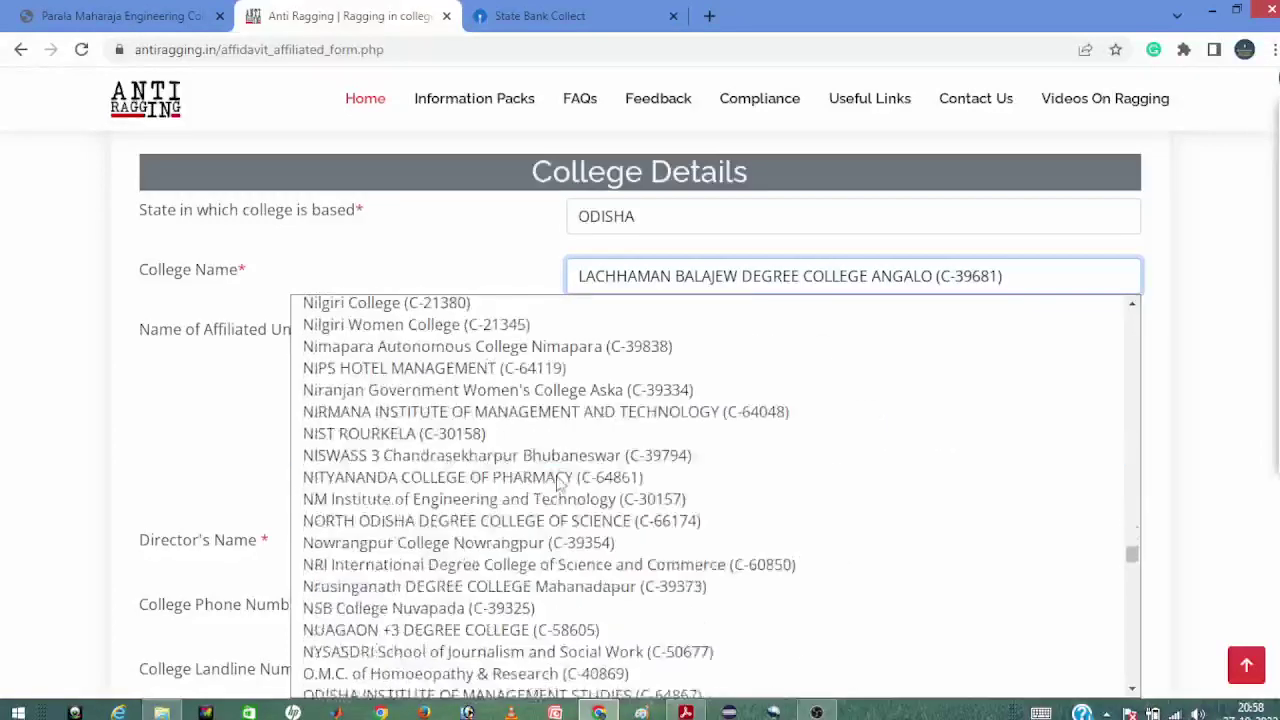
scroll(558, 486, down, 20)
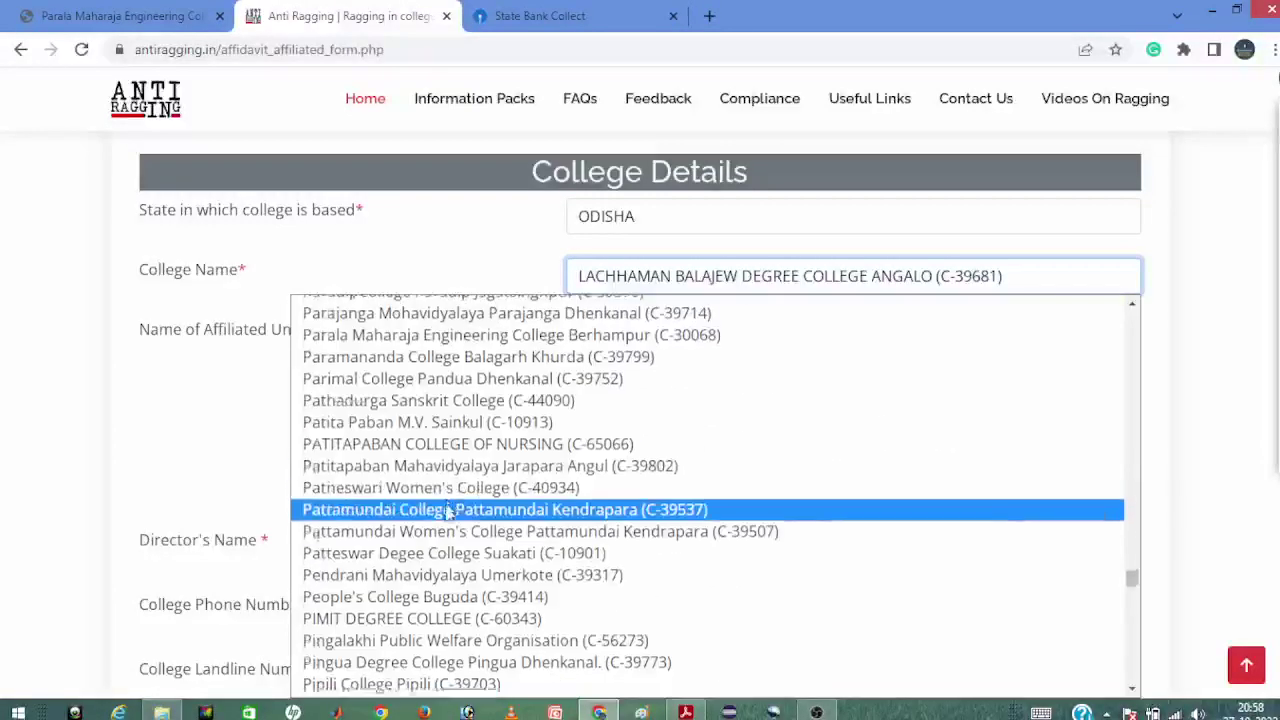
scroll(449, 513, up, 5)
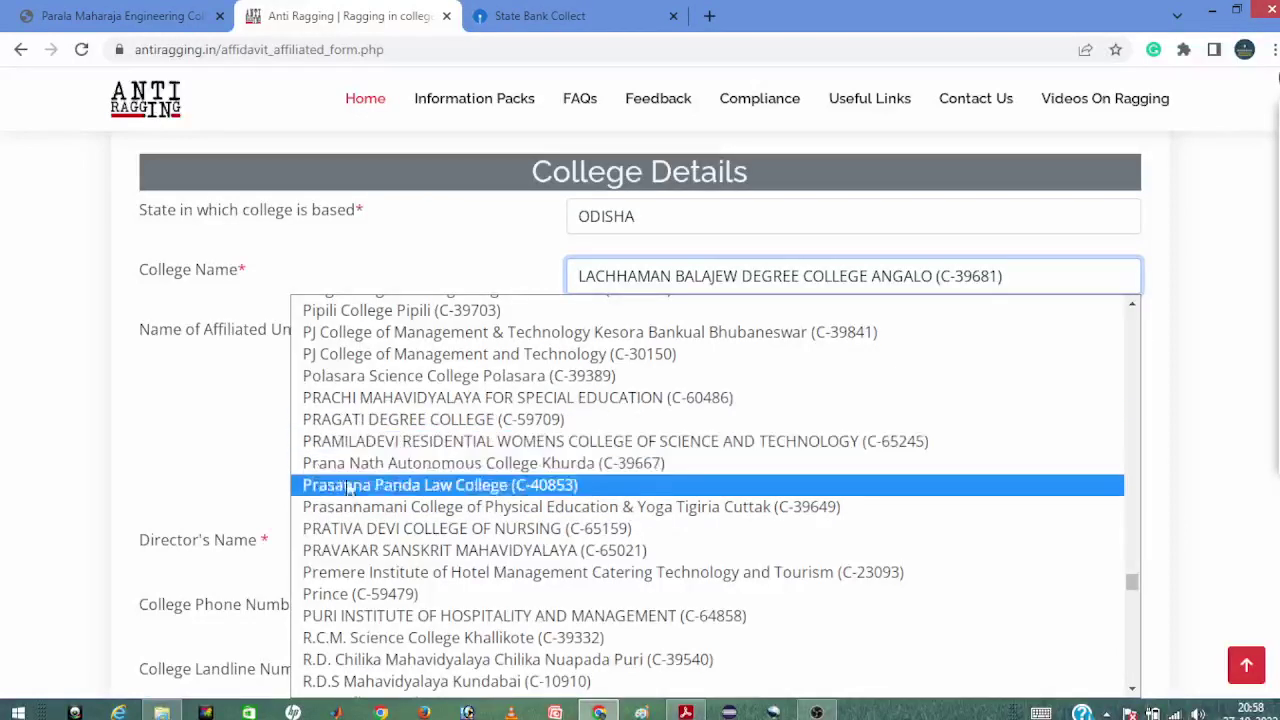
scroll(355, 515, up, 10)
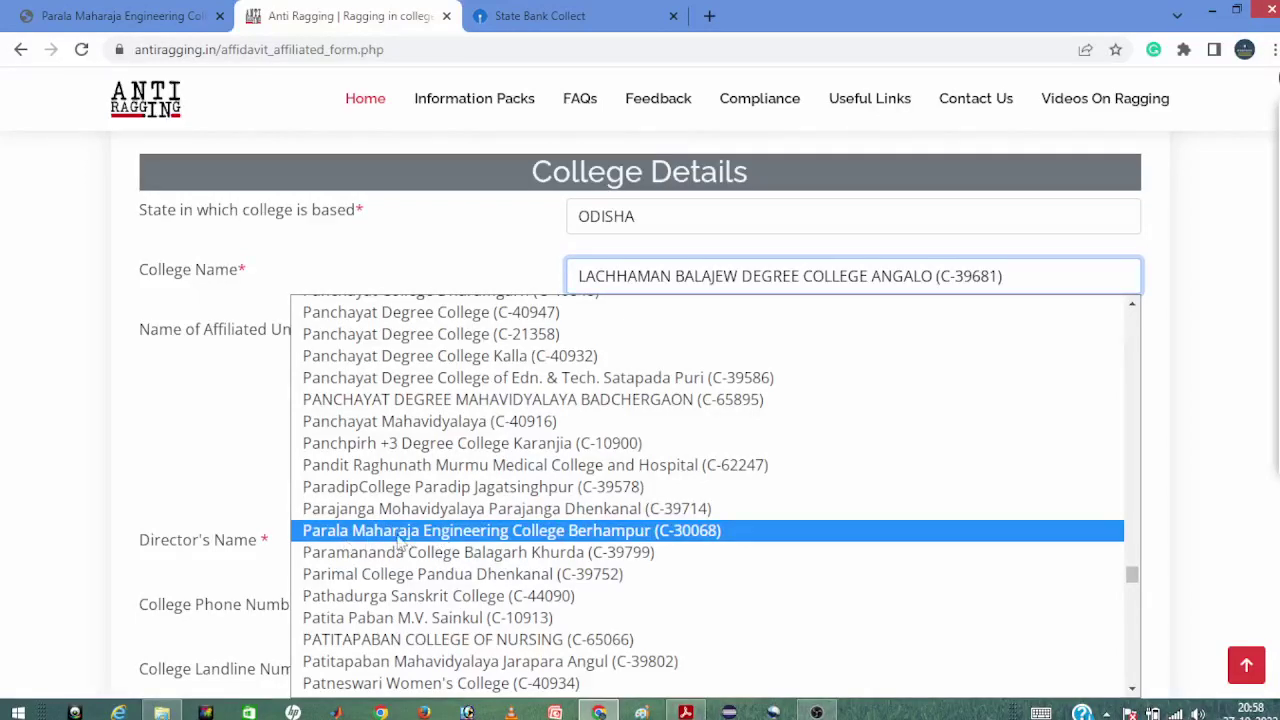
click(478, 531)
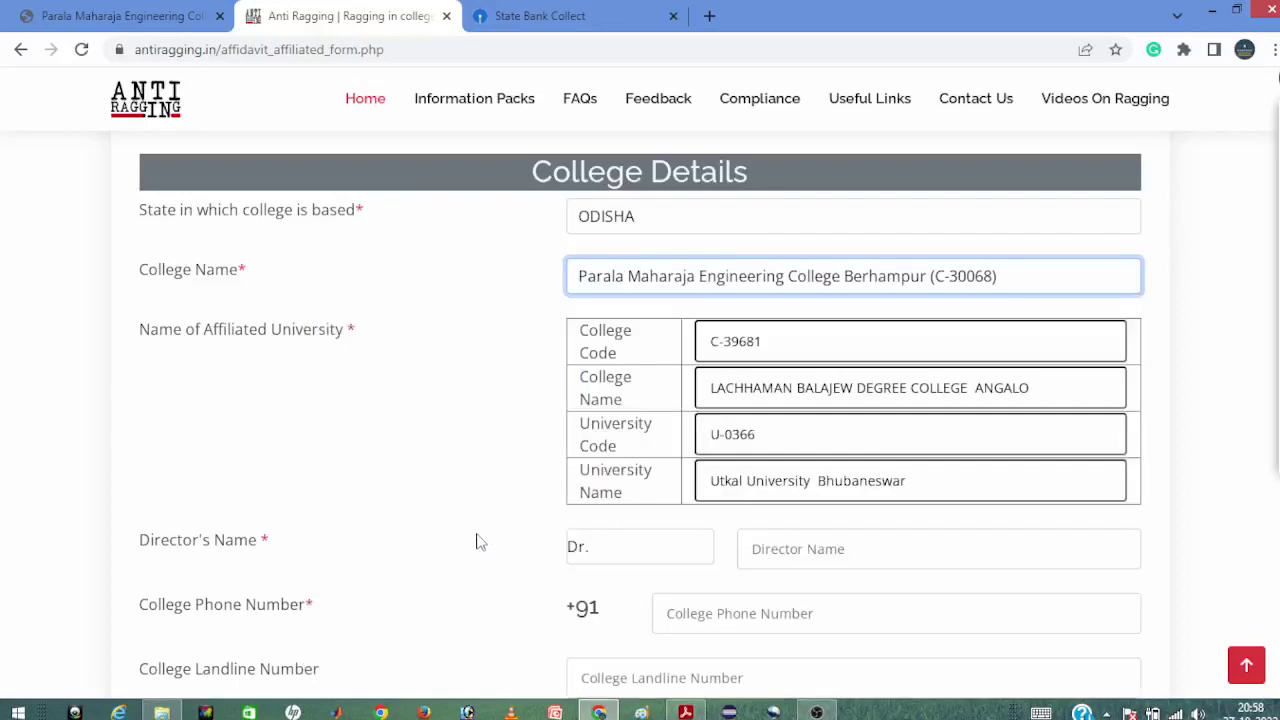
- Examine the affiliated university details and the director's name, college phone number, landline number and nearest police station fields
scroll(915, 450, down, 2)
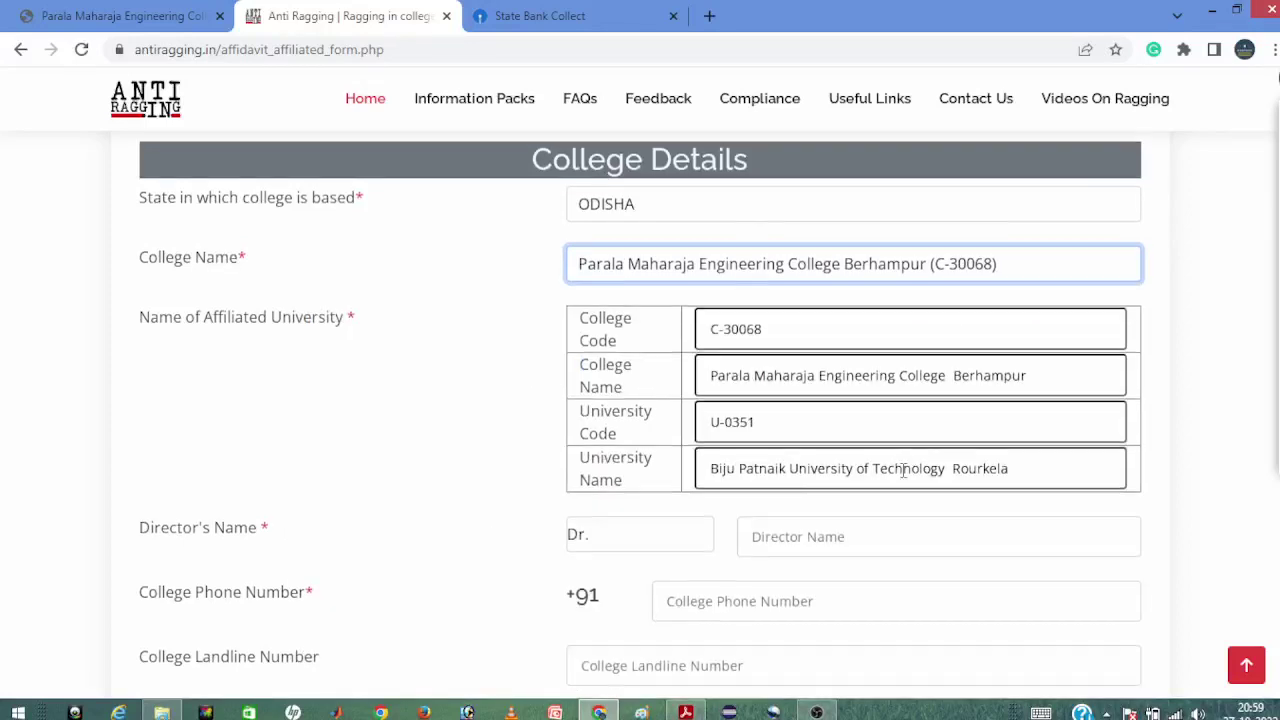
click(794, 352)
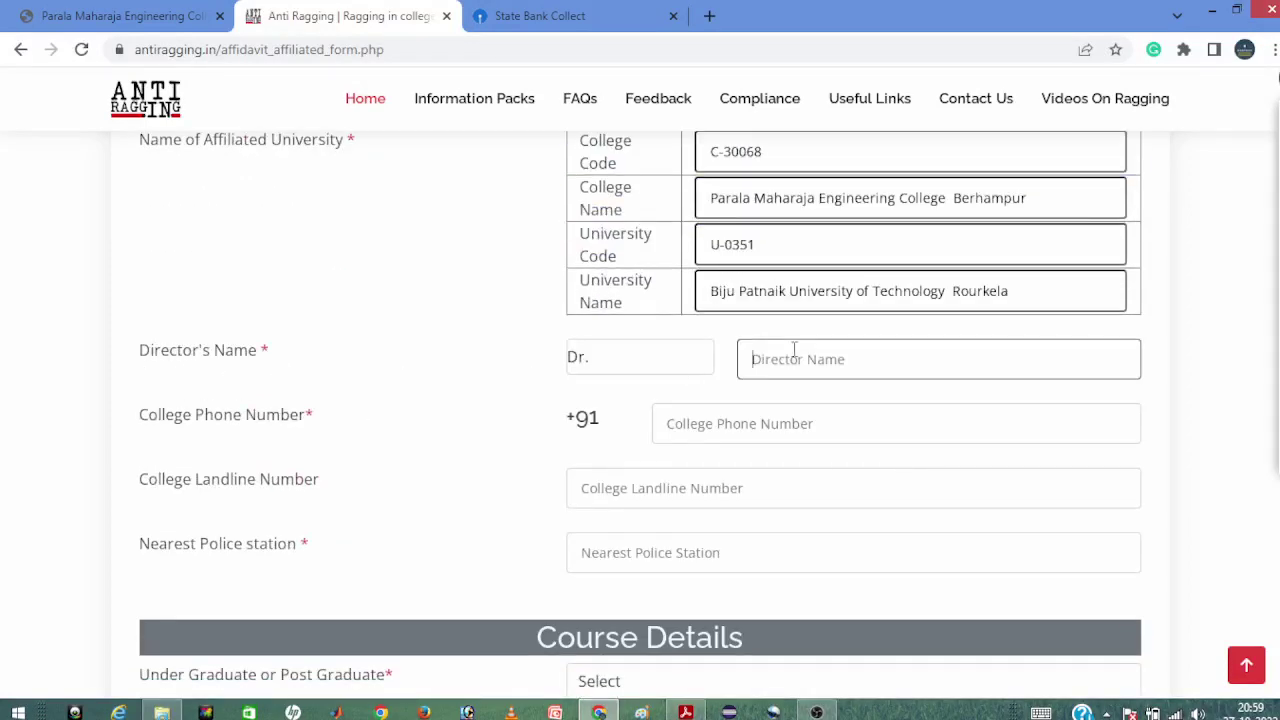
scroll(853, 432, up, 2)
scroll(854, 431, down, 2)
click(755, 423)
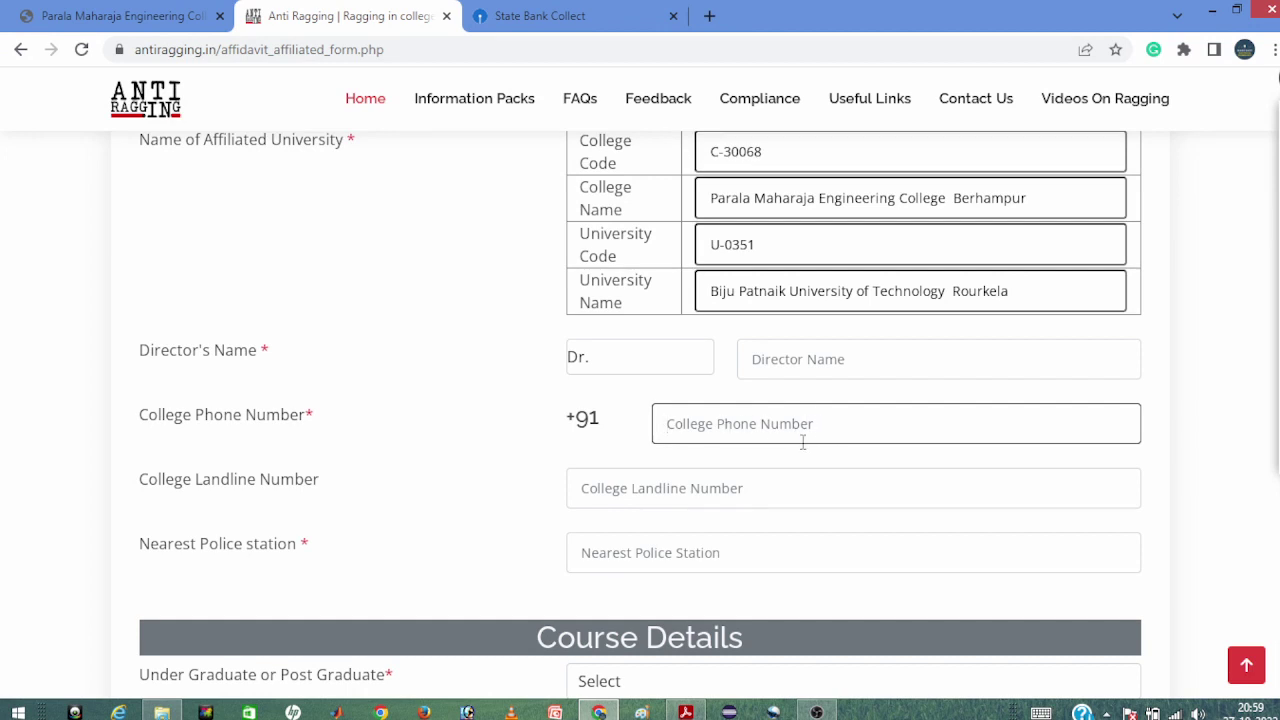
scroll(790, 440, down, 1)
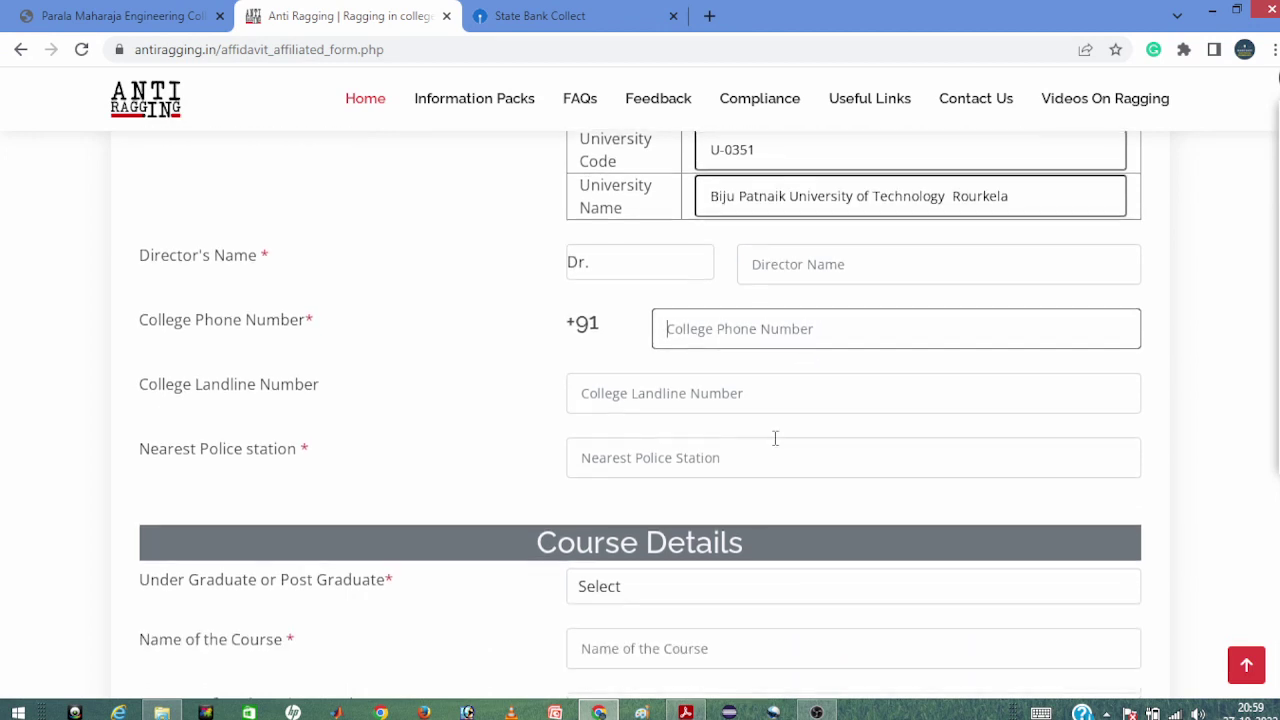
click(683, 397)
drag(133, 388, 337, 391)
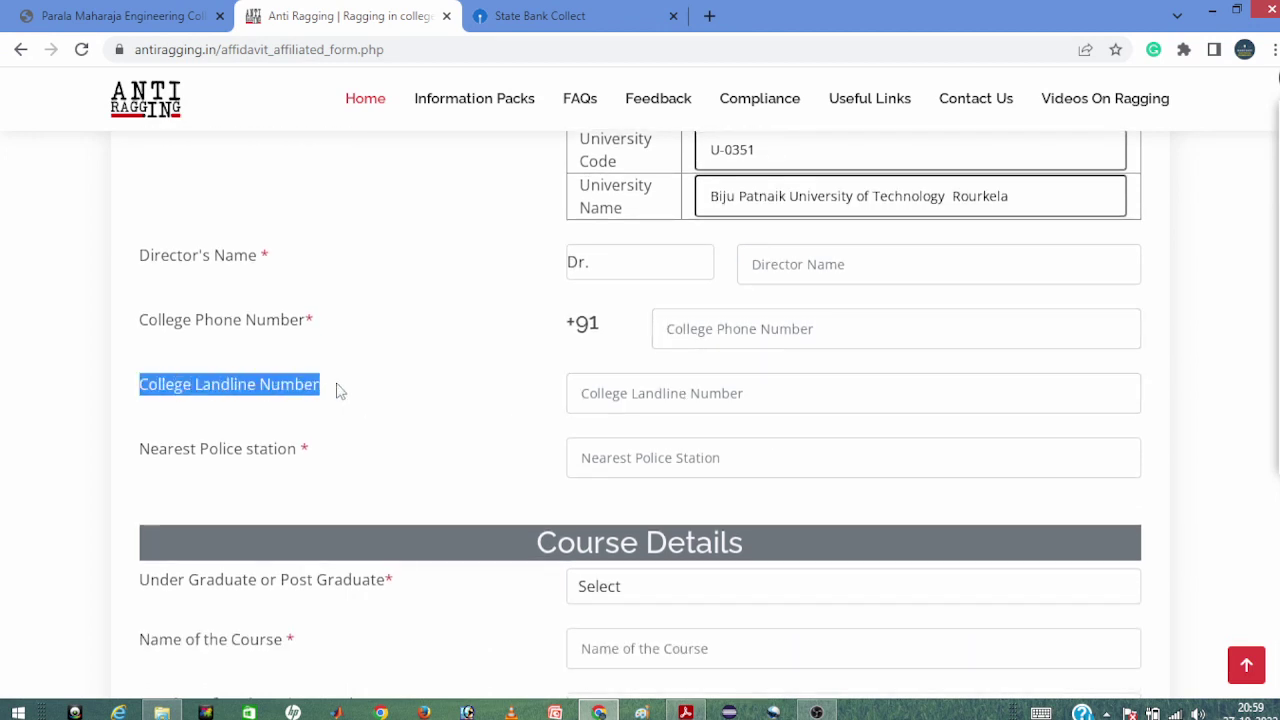
click(297, 450)
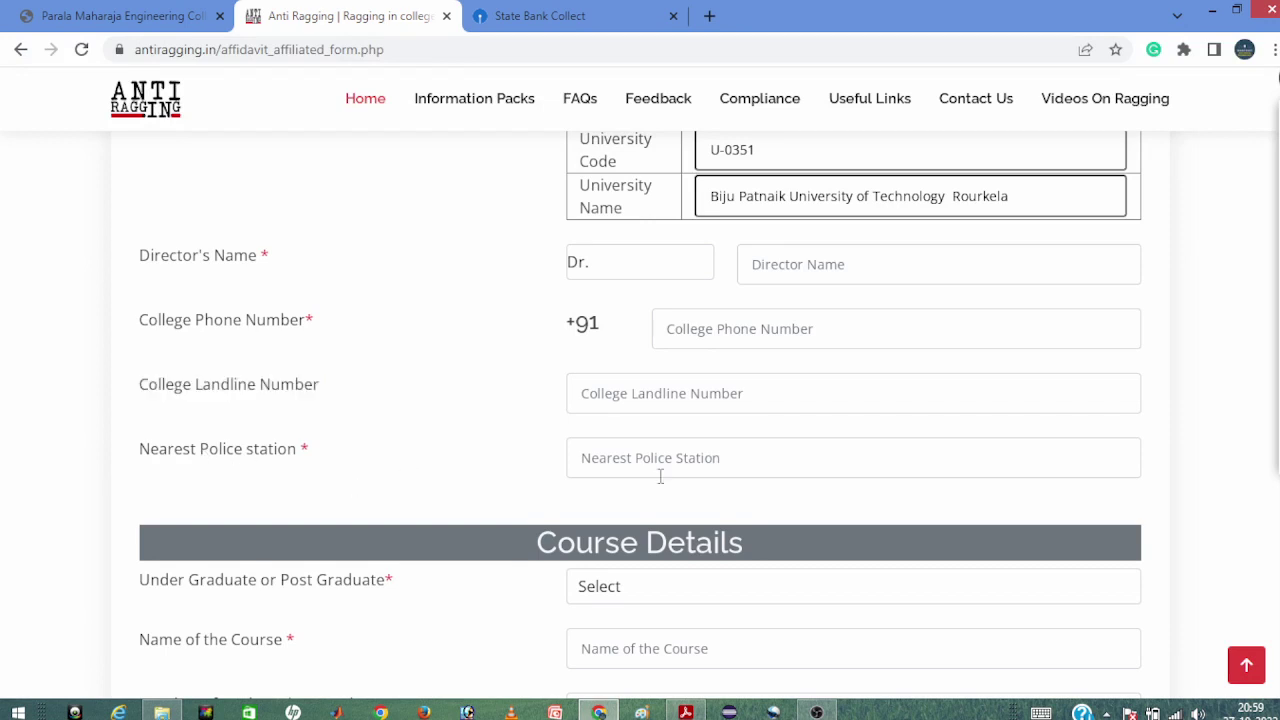
click(612, 461)
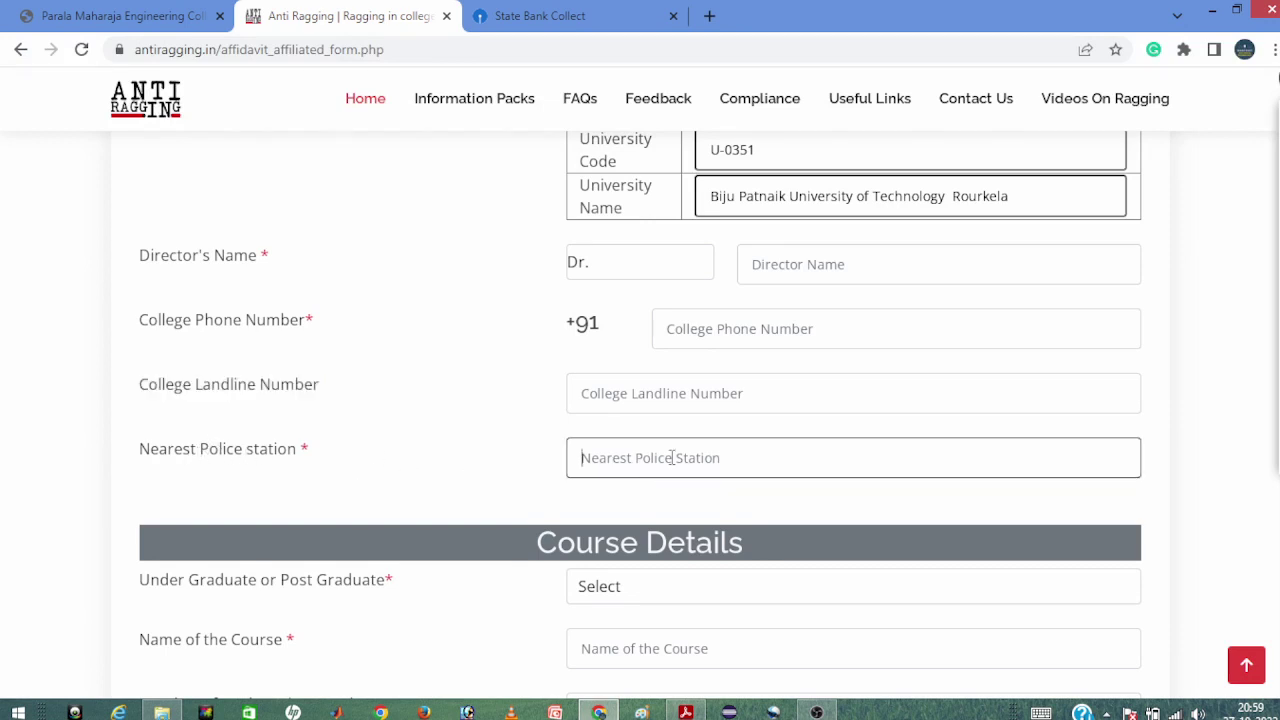
- Set Under Graduate or Post Graduate to Under Graduate Degree in the Course Details section
scroll(650, 475, down, 2)
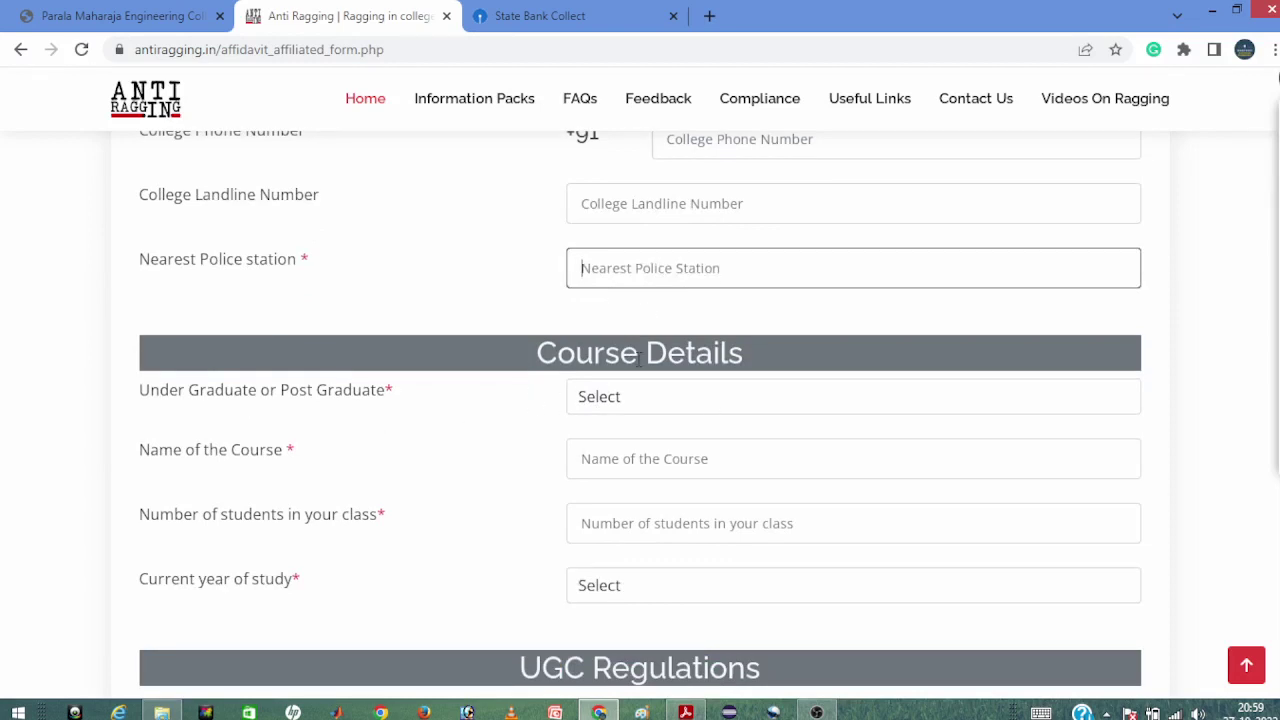
drag(540, 358, 666, 350)
click(348, 408)
click(167, 398)
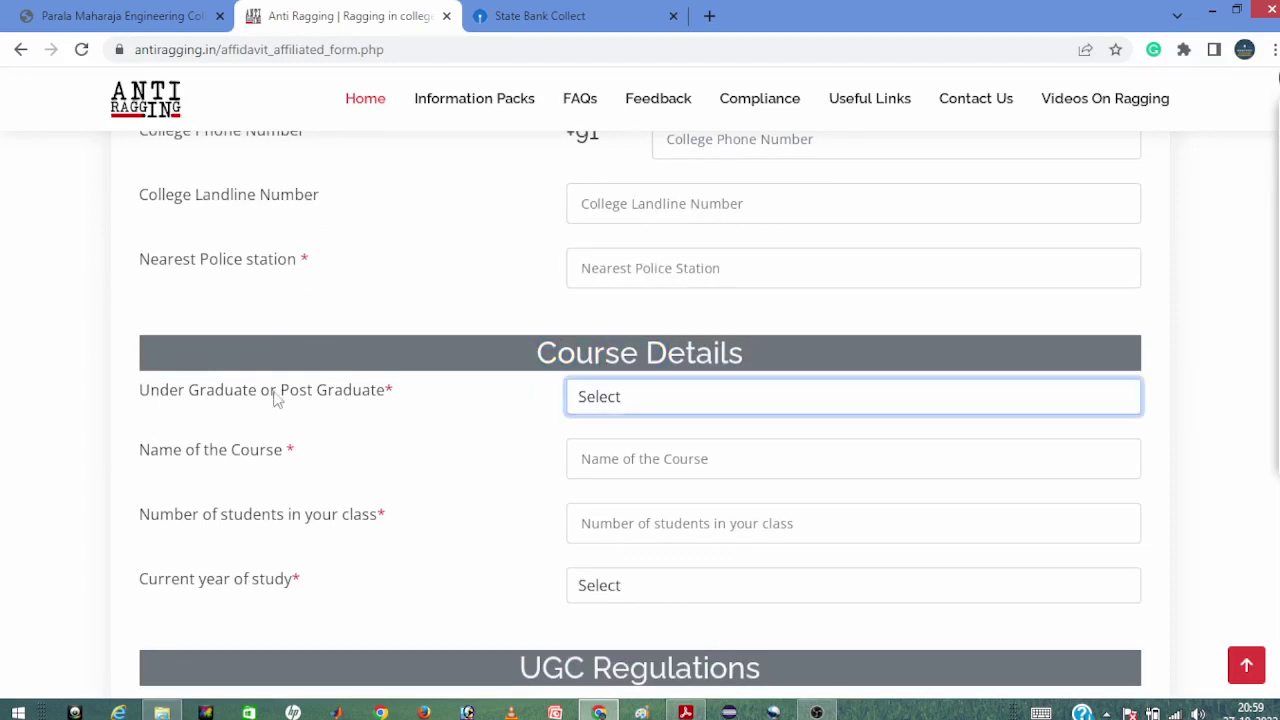
click(637, 404)
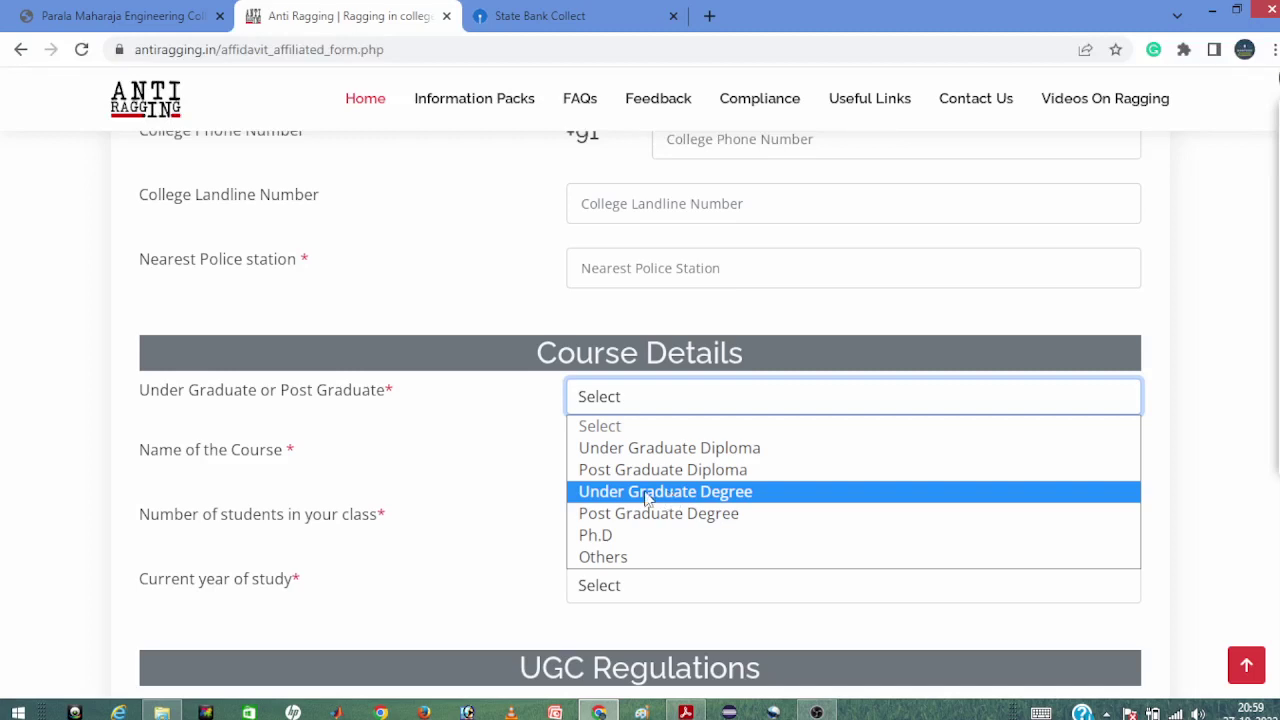
click(700, 496)
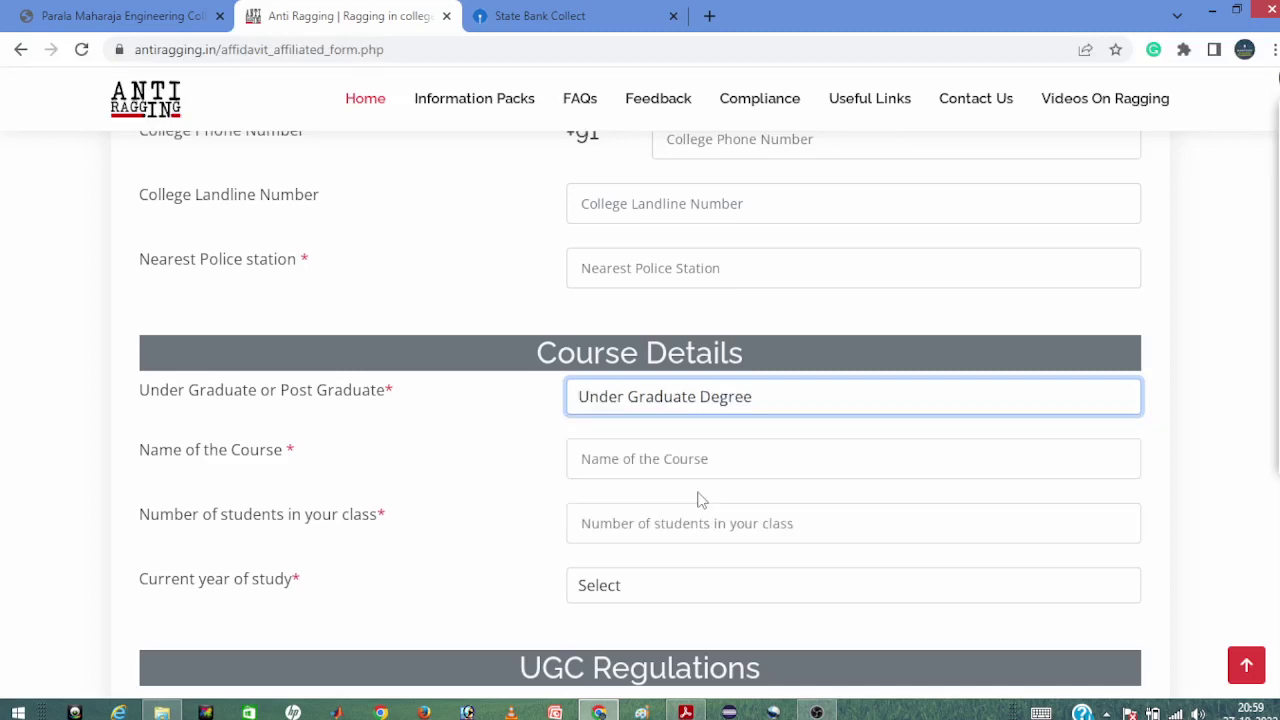
- Examine the course name and number of students fields and the options for the current year of study
click(600, 470)
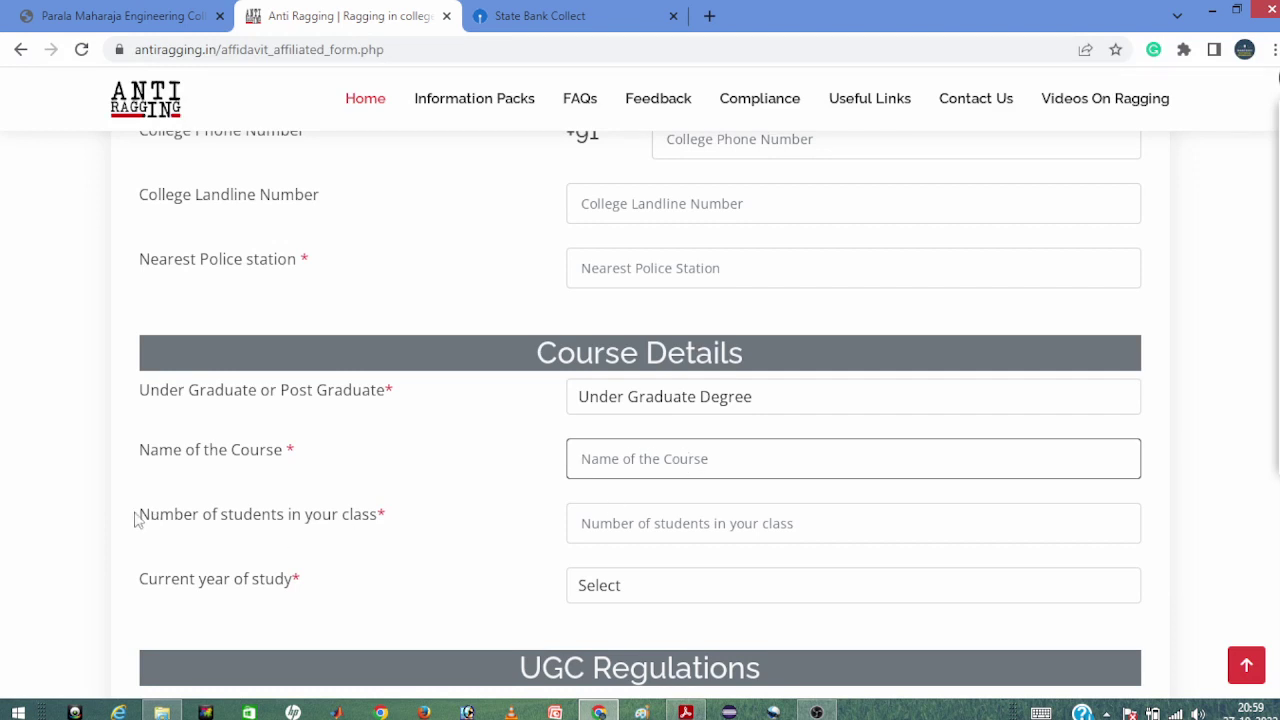
drag(138, 515, 331, 518)
click(272, 525)
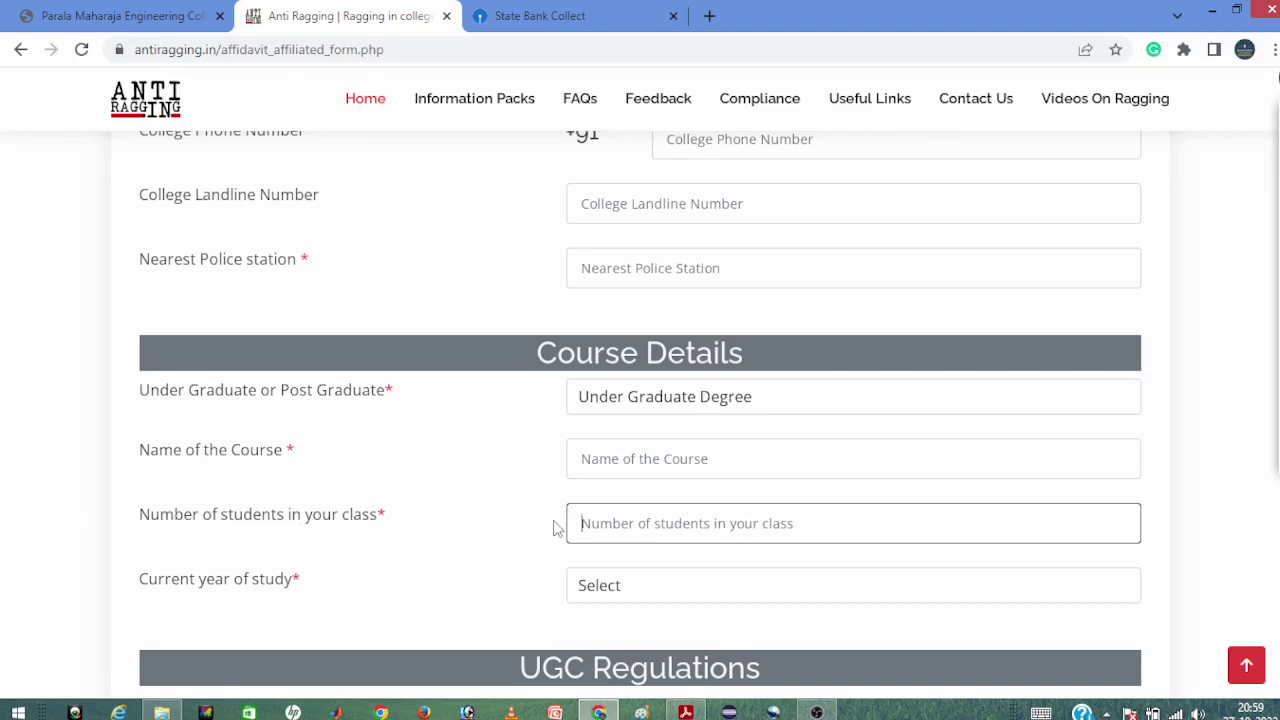
scroll(685, 522, down, 1)
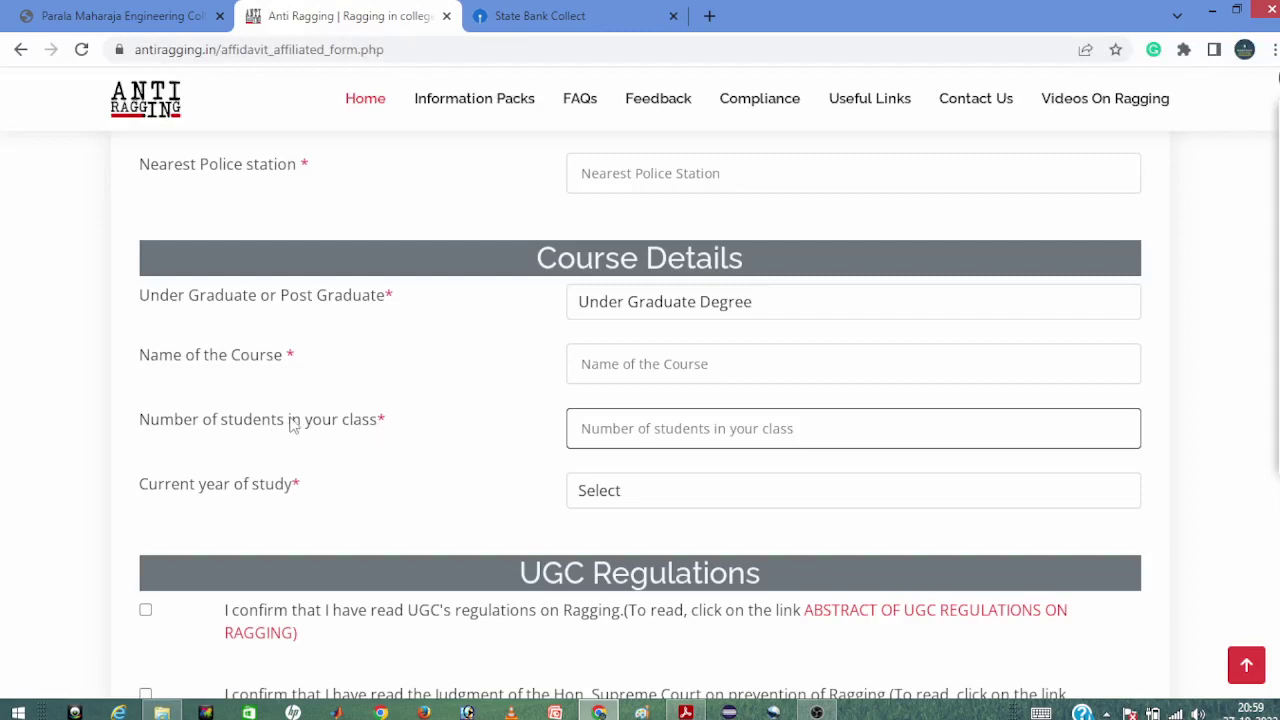
scroll(370, 423, down, 1)
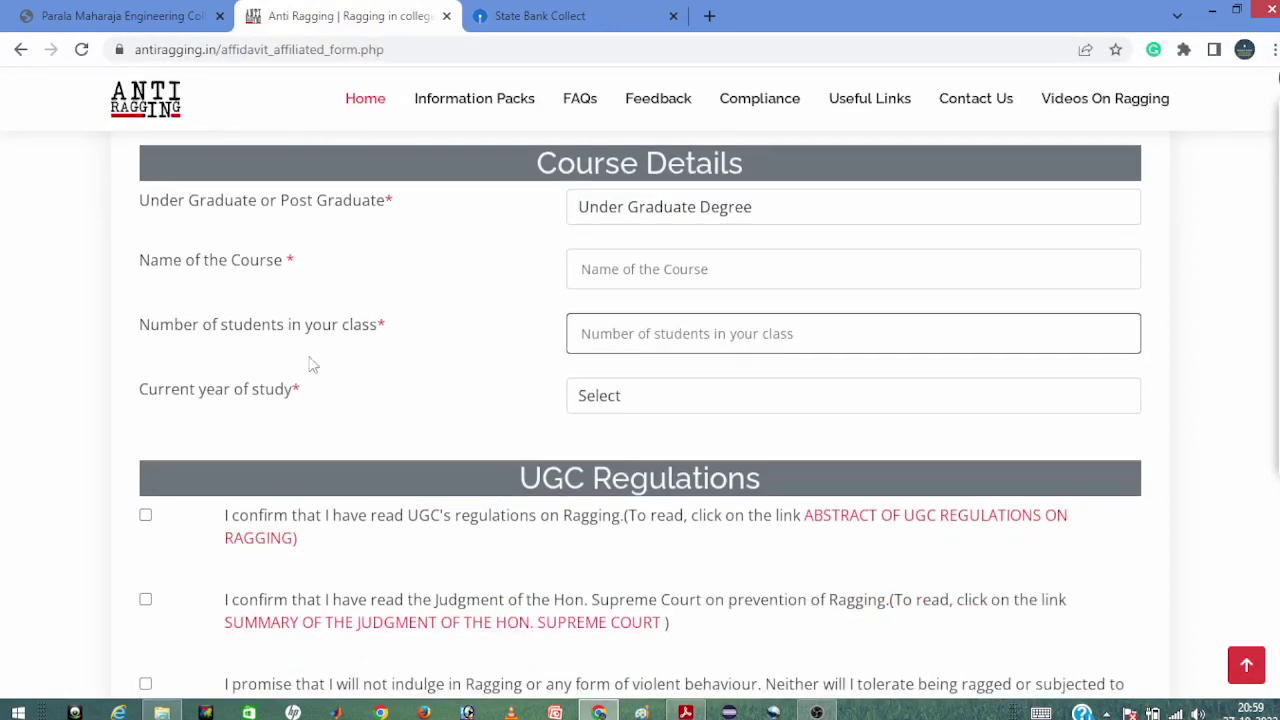
drag(143, 402, 283, 400)
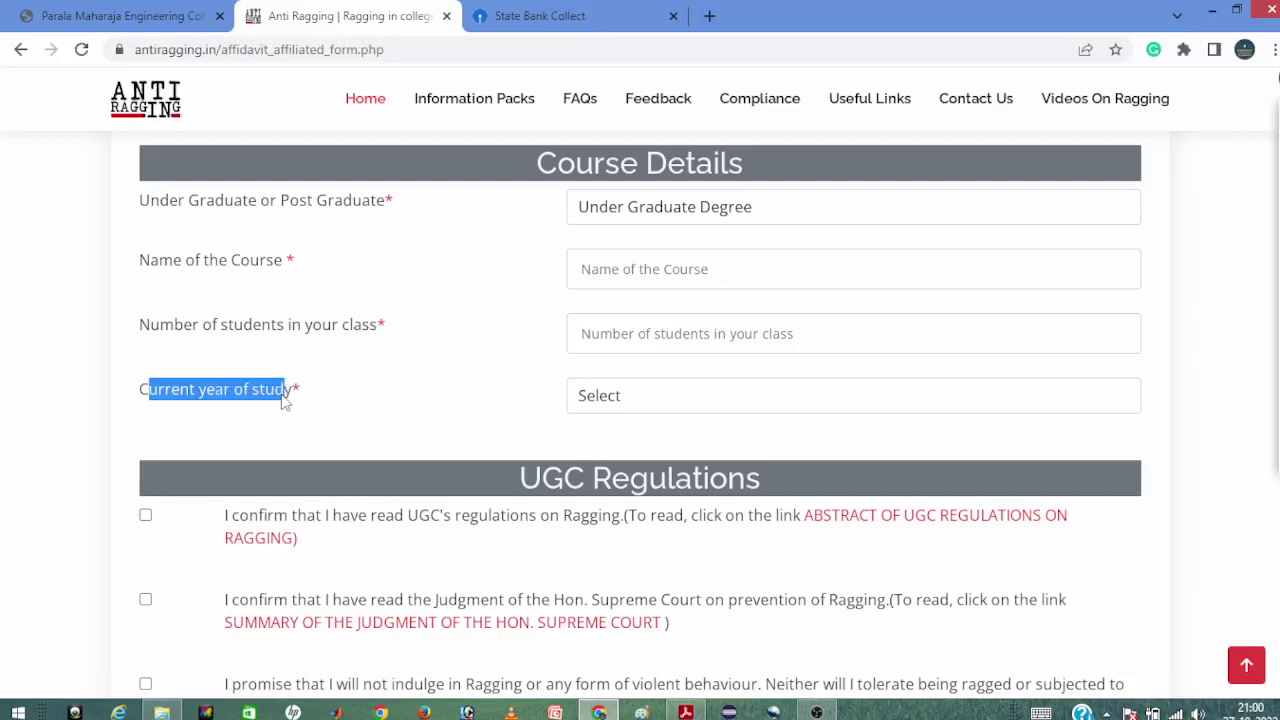
click(353, 405)
click(588, 405)
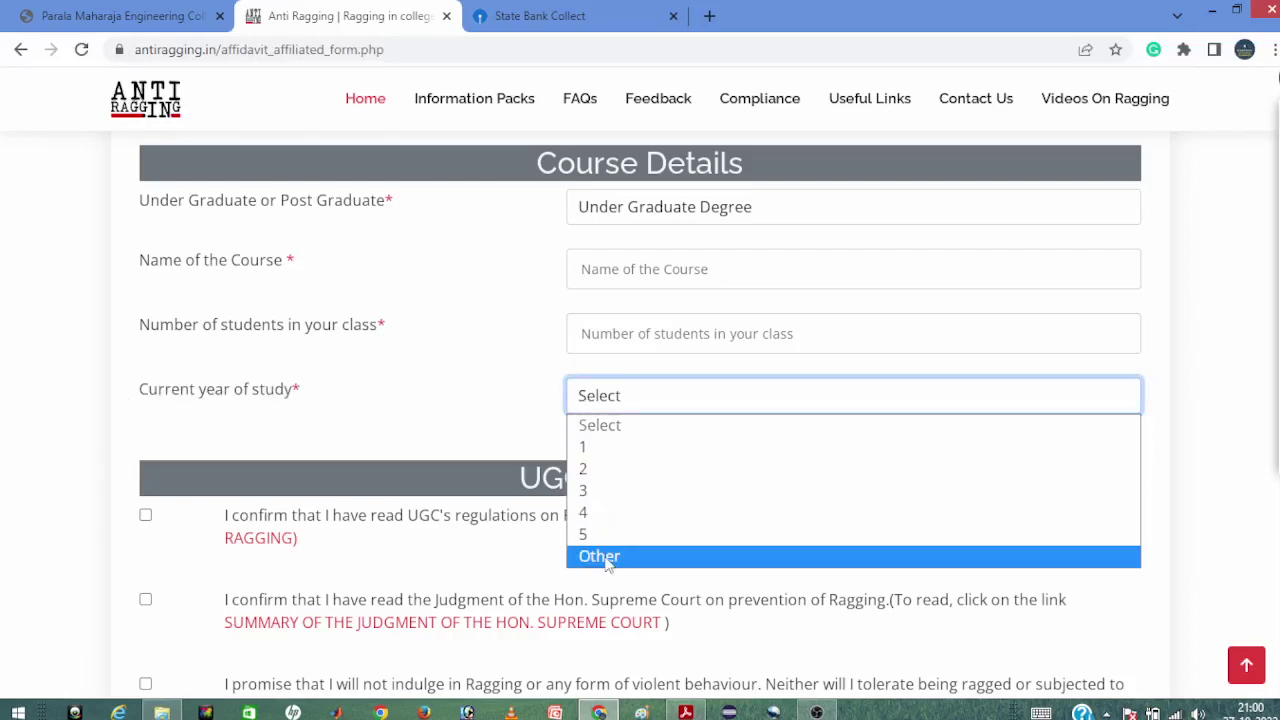
scroll(510, 390, down, 1)
- Tick the UGC Regulations declarations on reading the regulations, not indulging in ragging, proving one's innocence and reporting ragging
scroll(509, 390, down, 2)
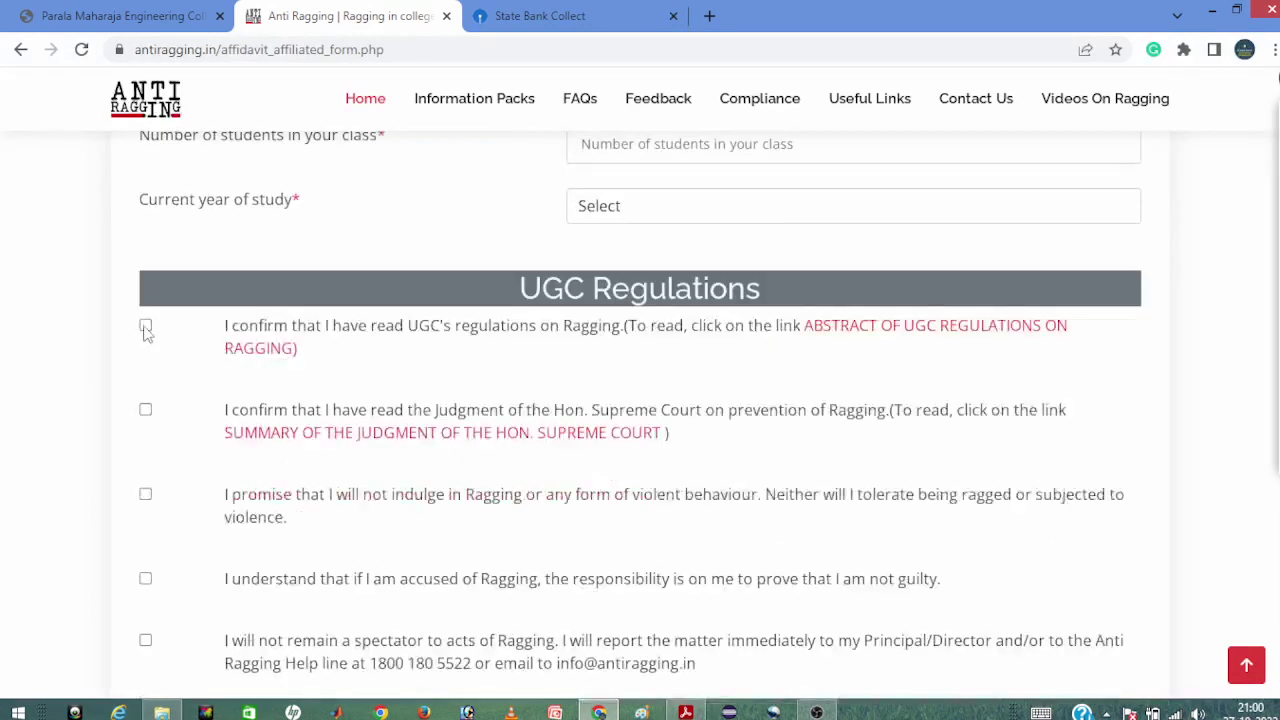
click(145, 325)
click(145, 494)
scroll(145, 500, down, 3)
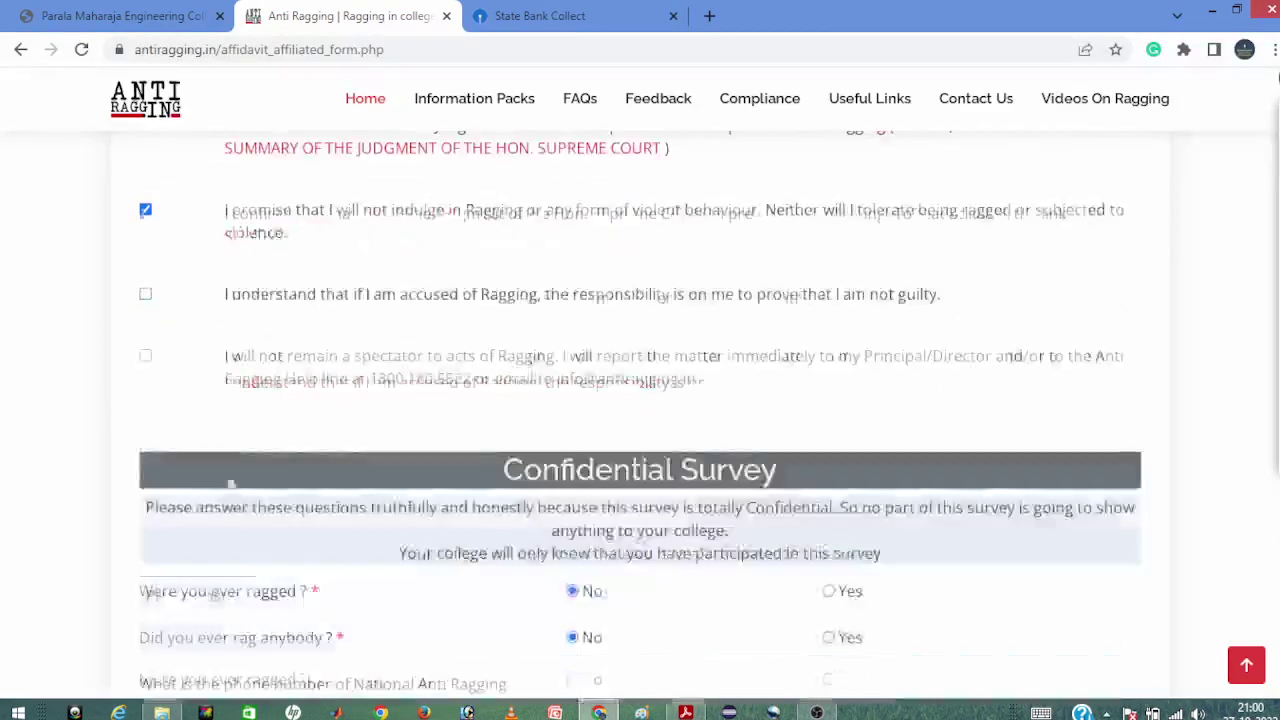
click(145, 294)
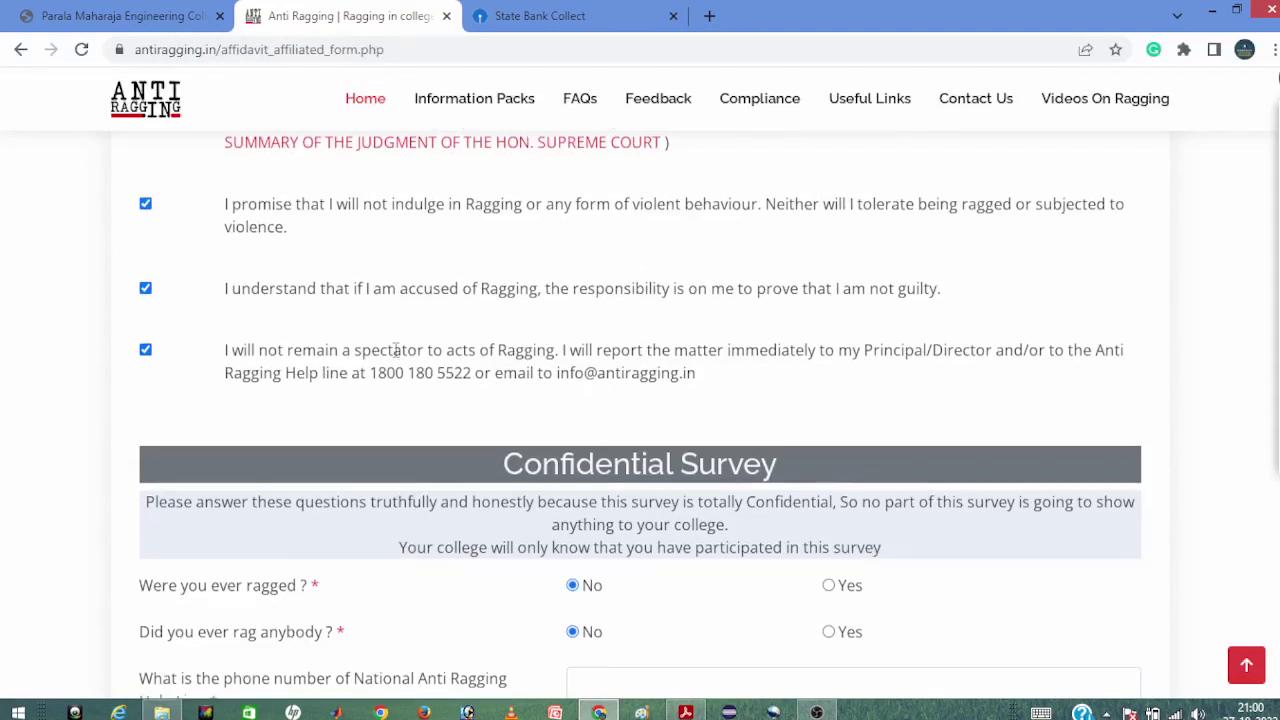
- Review the Confidential Survey and the recheck warning, and confirm that all the form details have been rechecked and are correct
scroll(3, 478, down, 2)
scroll(575, 473, down, 1)
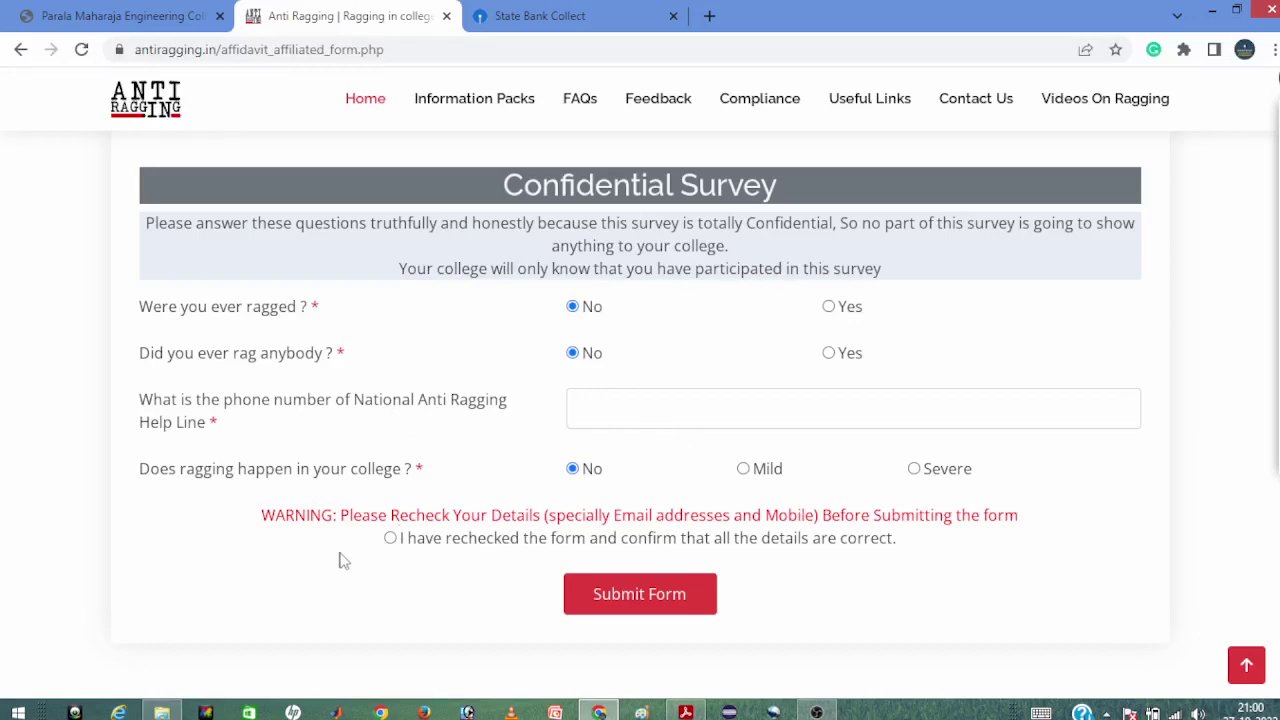
drag(362, 516, 770, 524)
click(772, 524)
drag(552, 514, 812, 512)
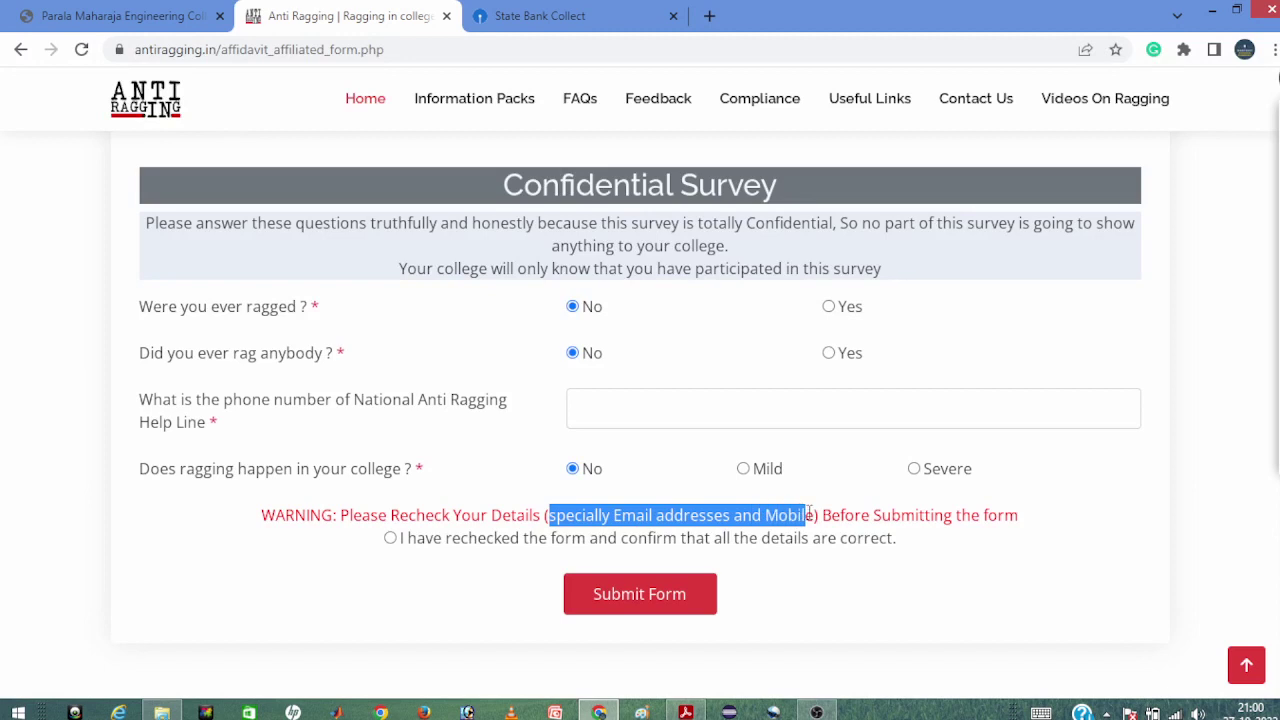
click(791, 514)
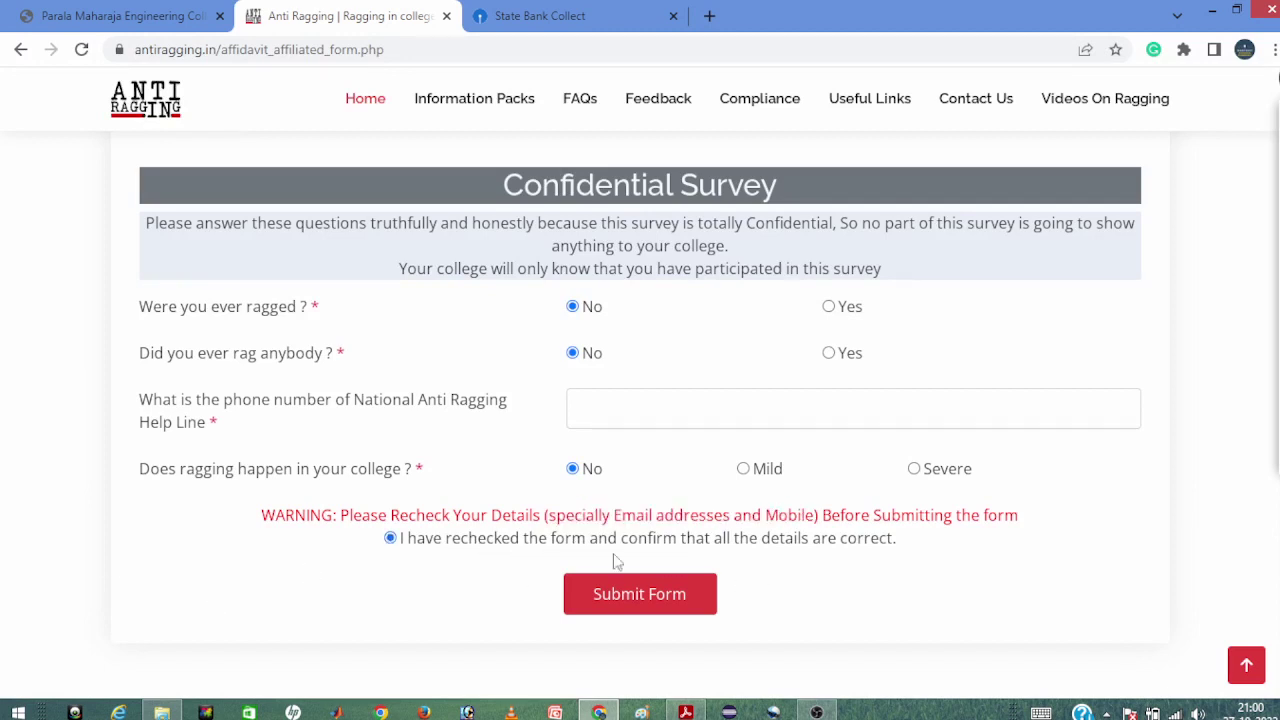
- Review the affidavit registration form for affiliated colleges from the Student's Details section to the final submission area
scroll(724, 484, up, 5)
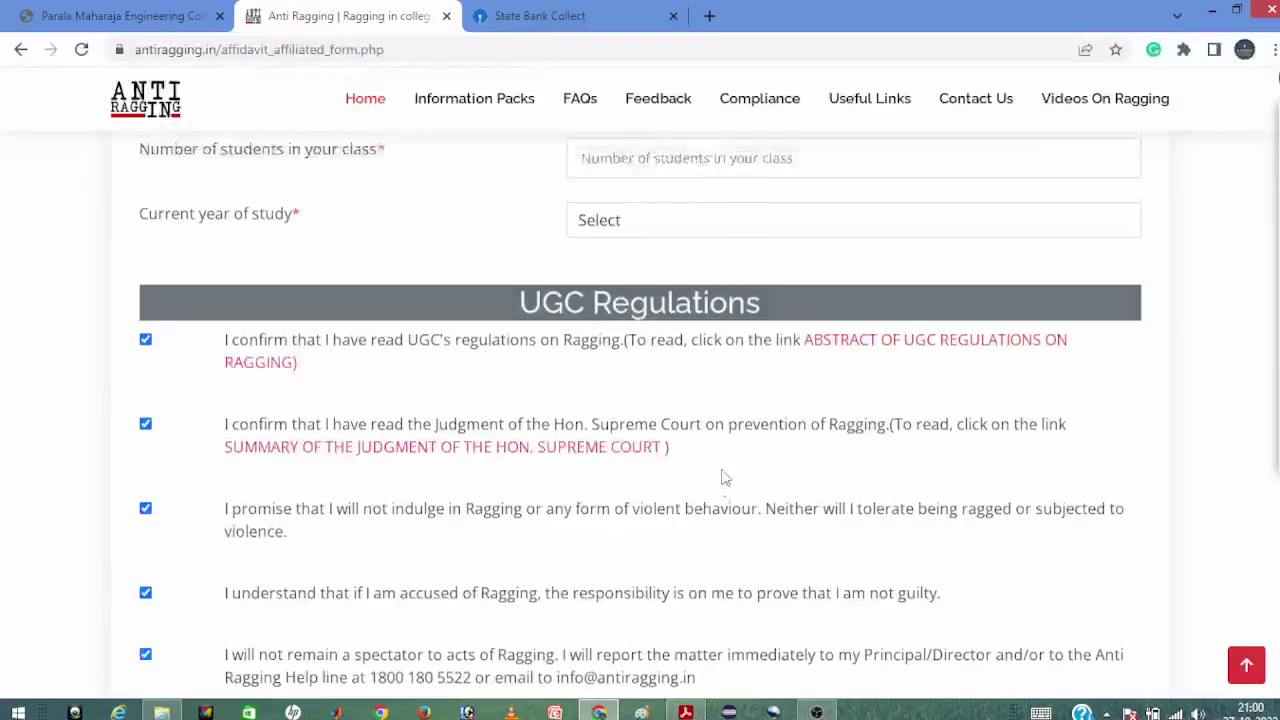
scroll(724, 478, up, 10)
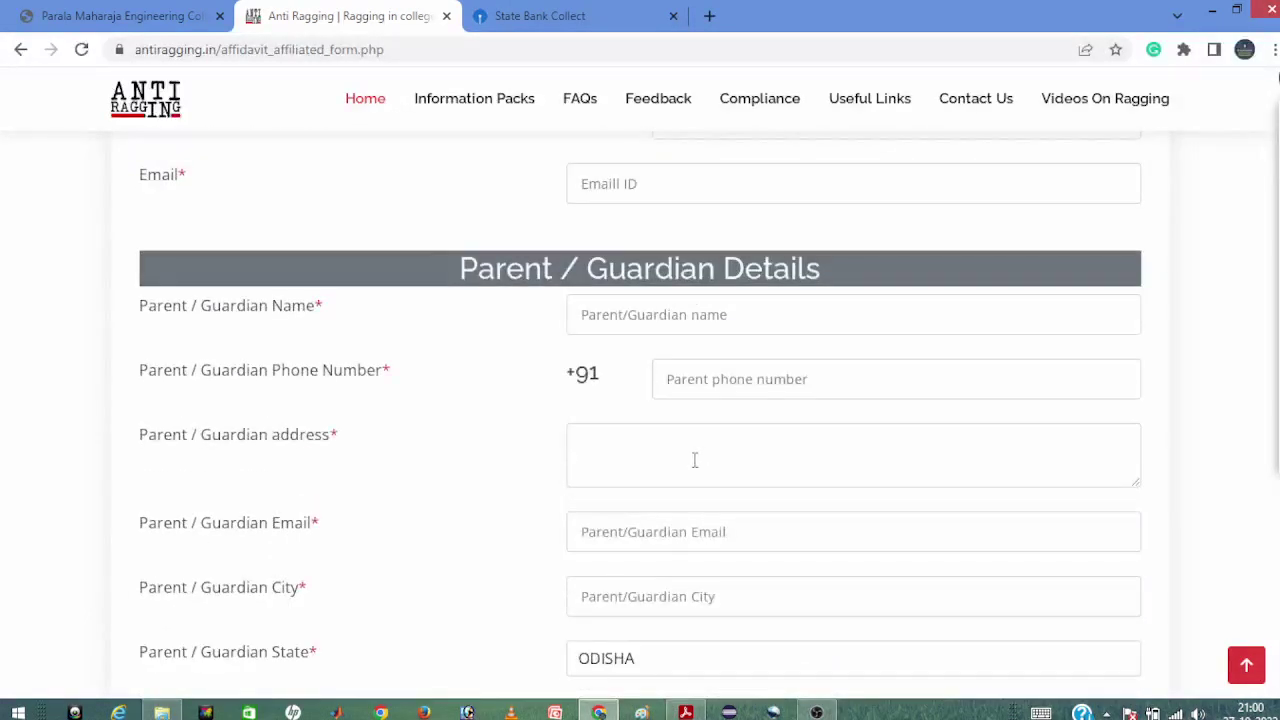
scroll(694, 460, up, 10)
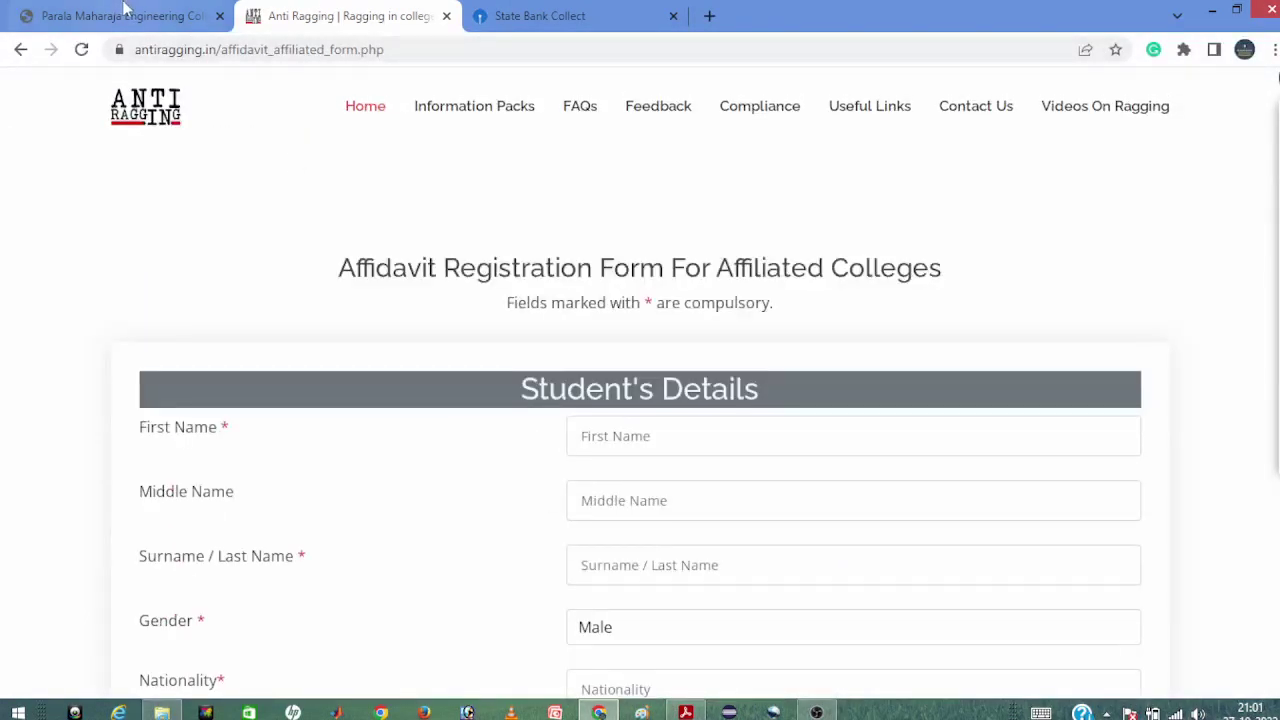
click(124, 12)
click(390, 16)
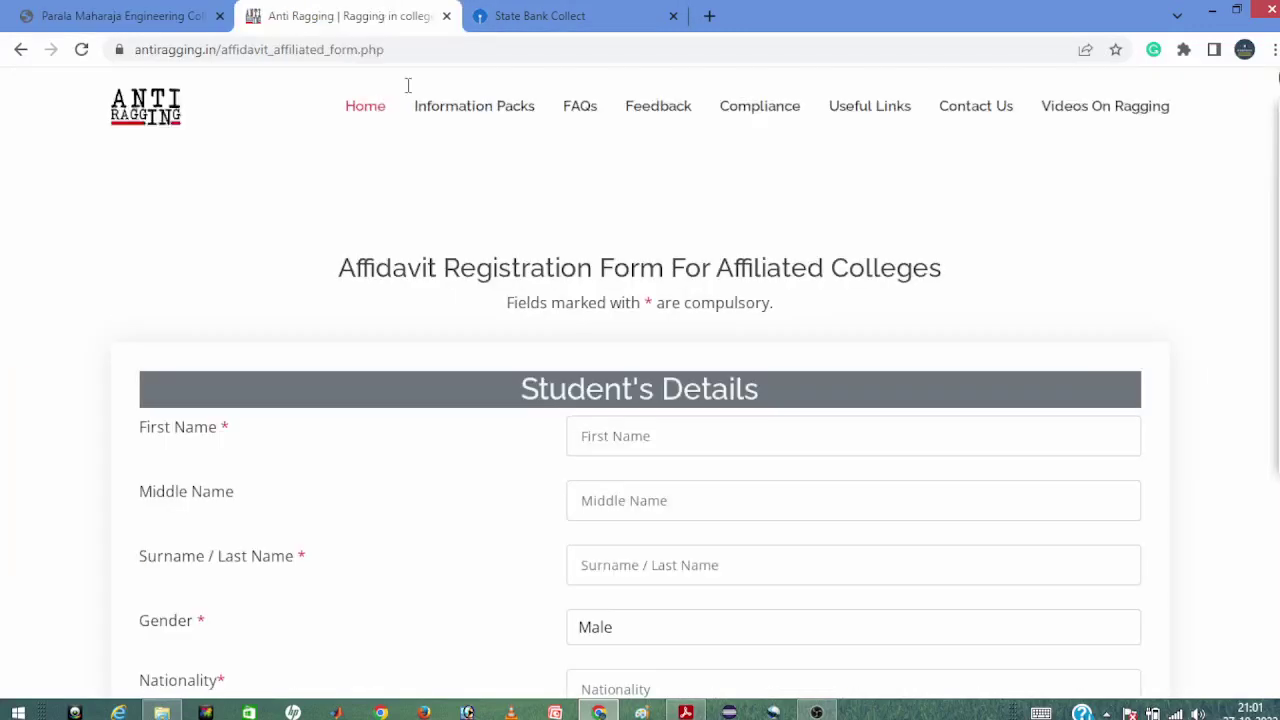
scroll(834, 484, down, 15)
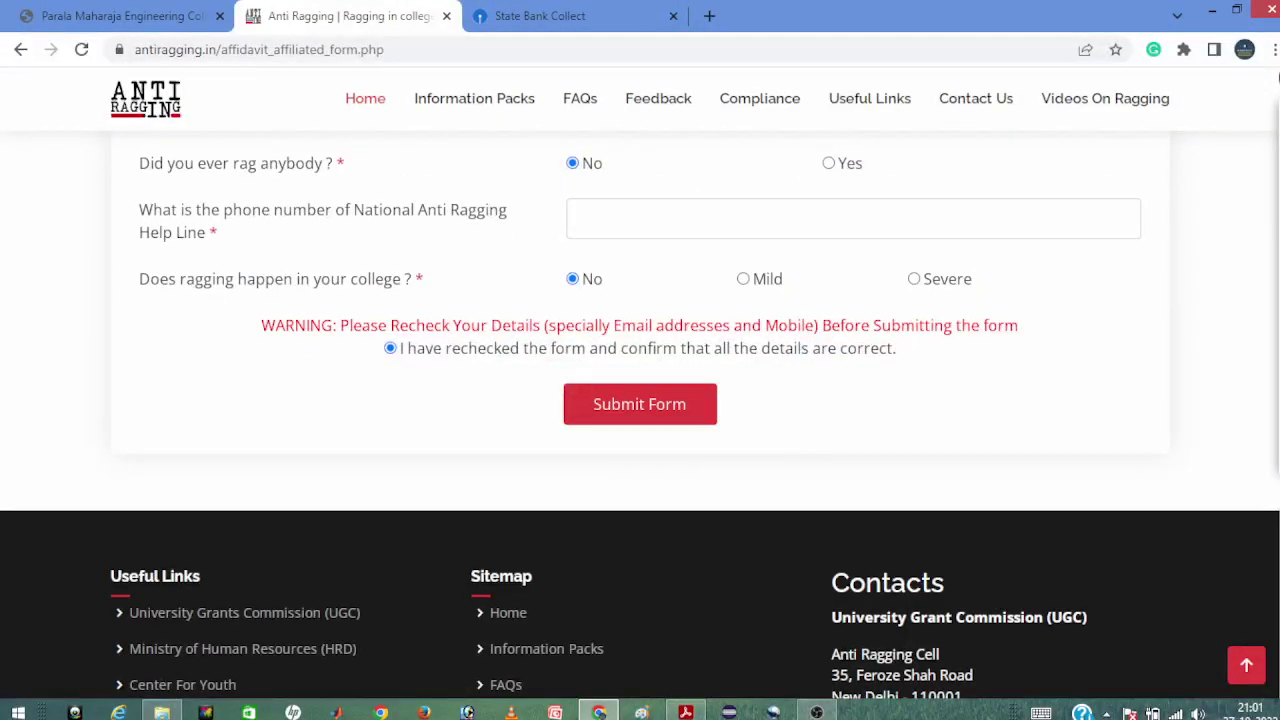
mouse_move(686, 712)
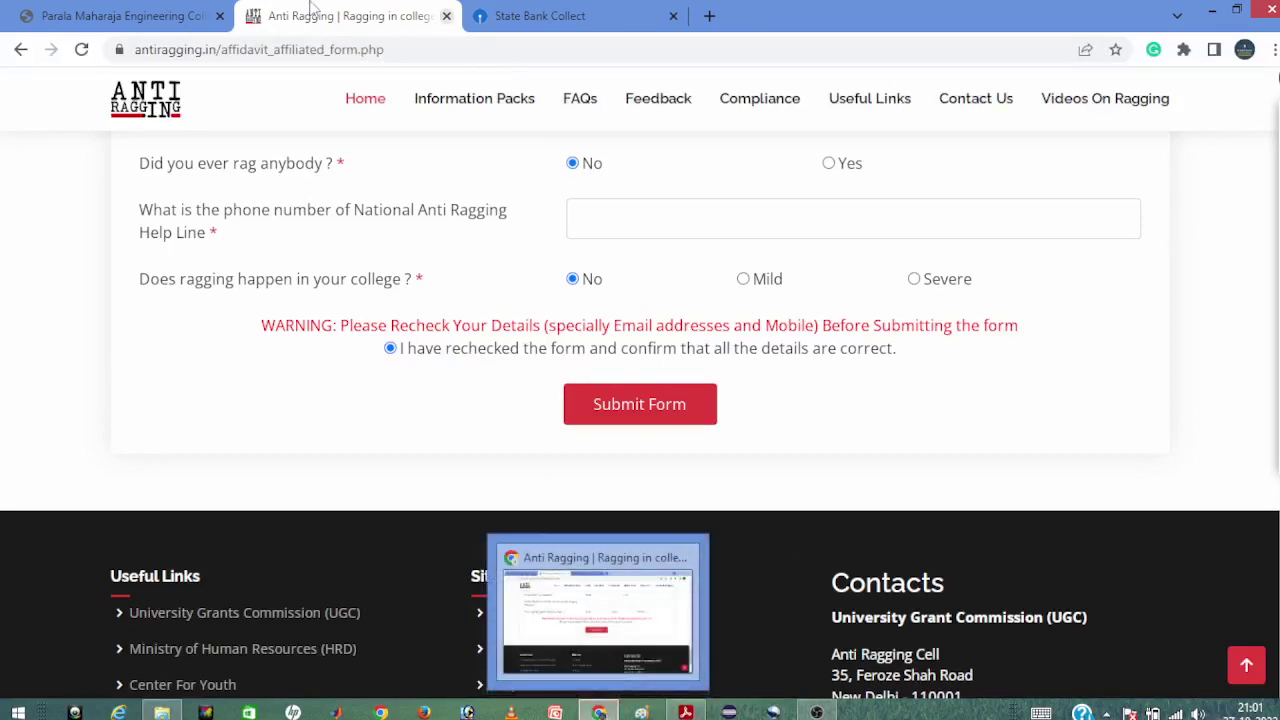
- Go back from the affidavit form to the college's reporting notice for B.Tech lateral entry freshers 2022
click(120, 15)
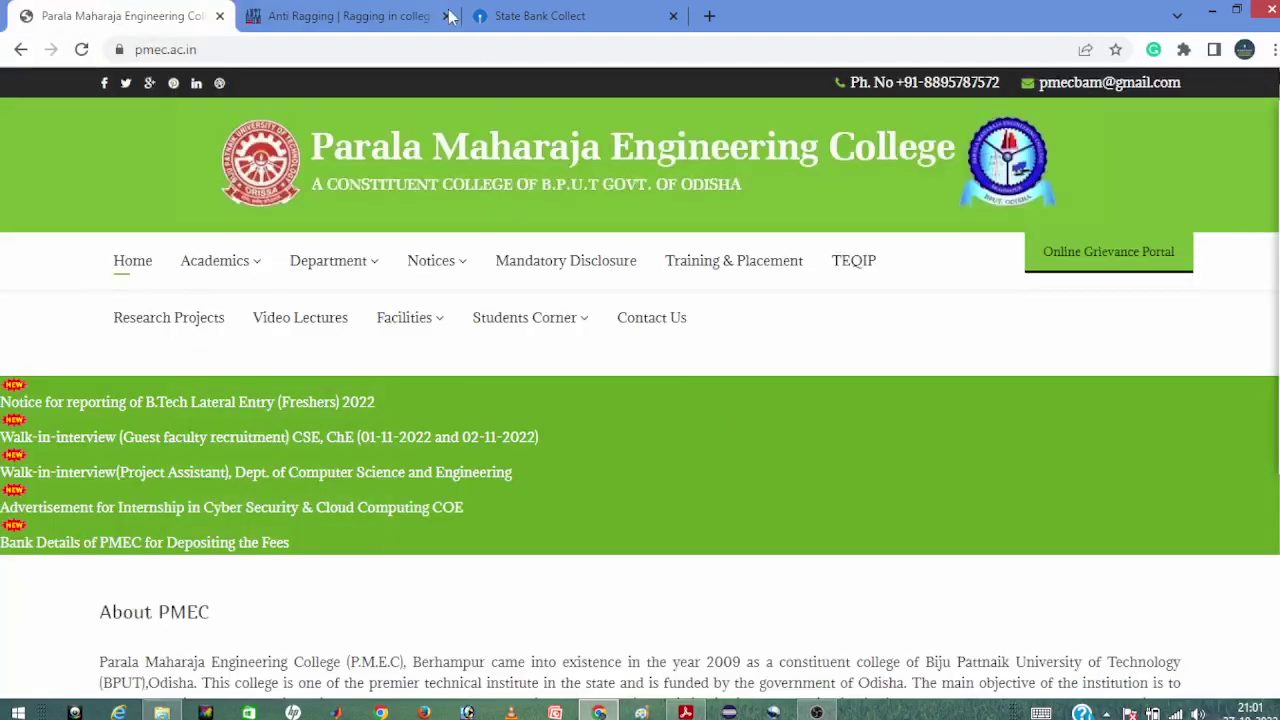
click(366, 15)
scroll(29, 100, up, 5)
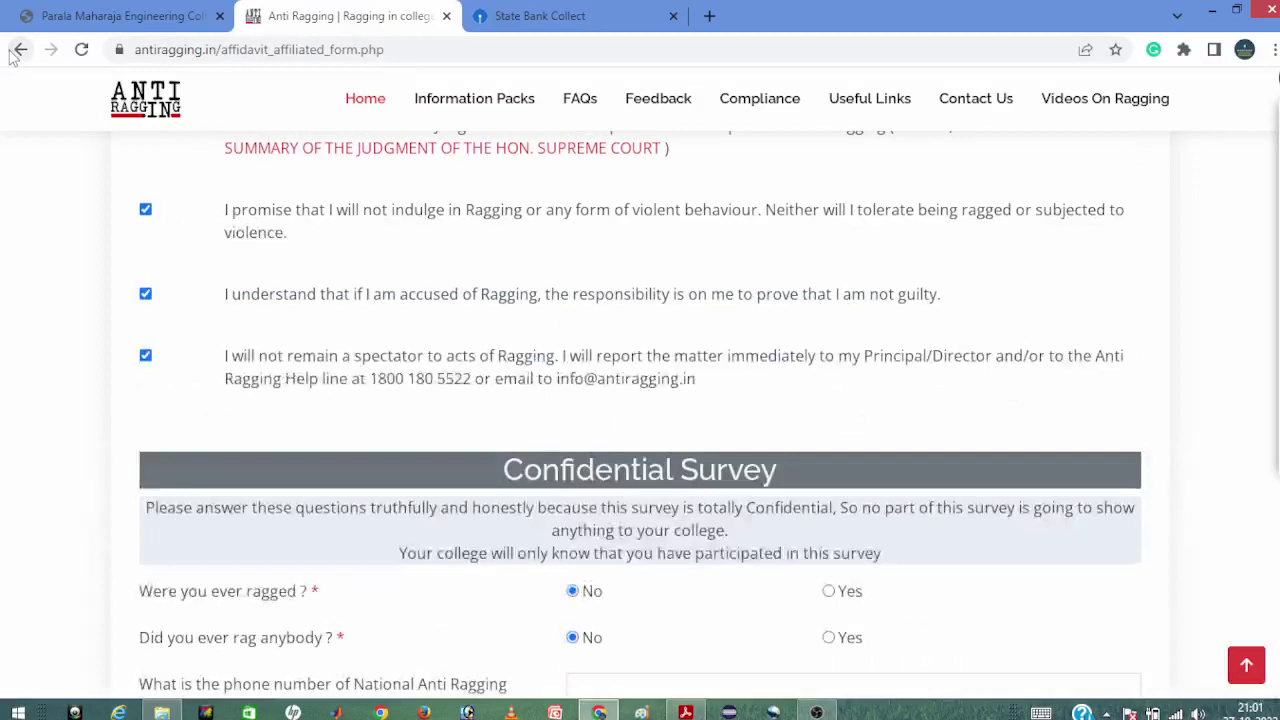
click(18, 49)
click(19, 49)
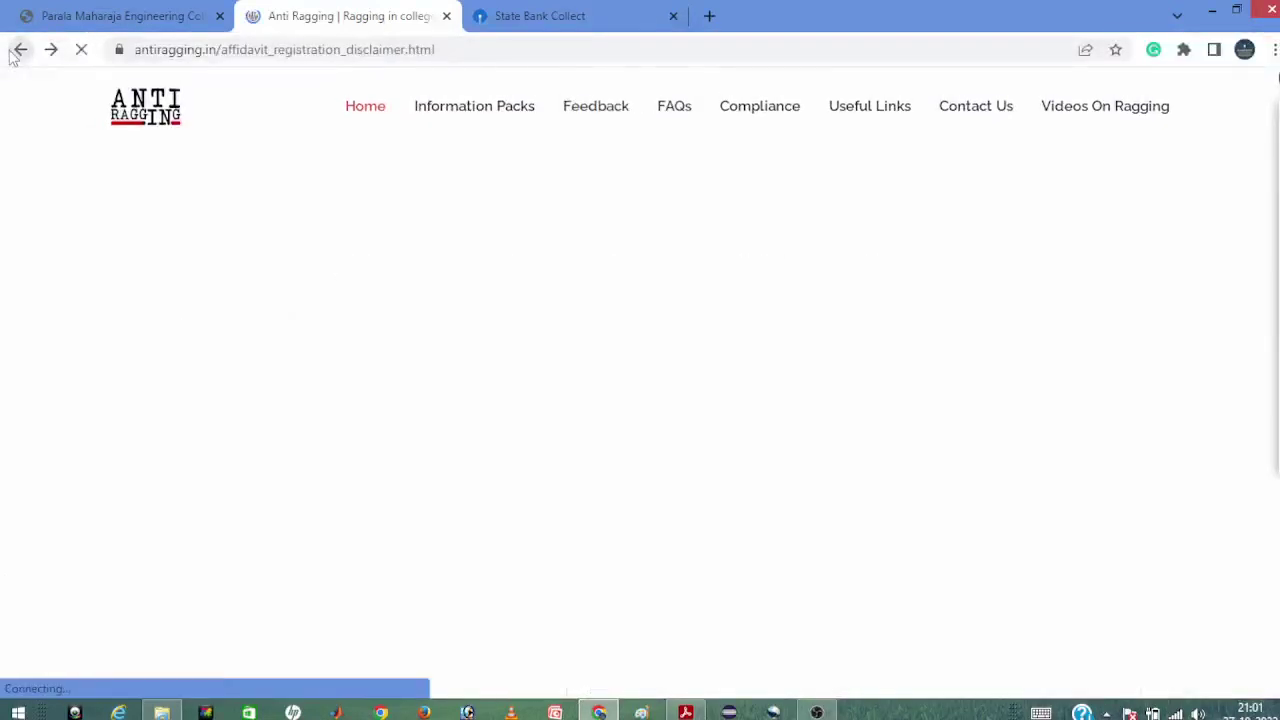
click(19, 49)
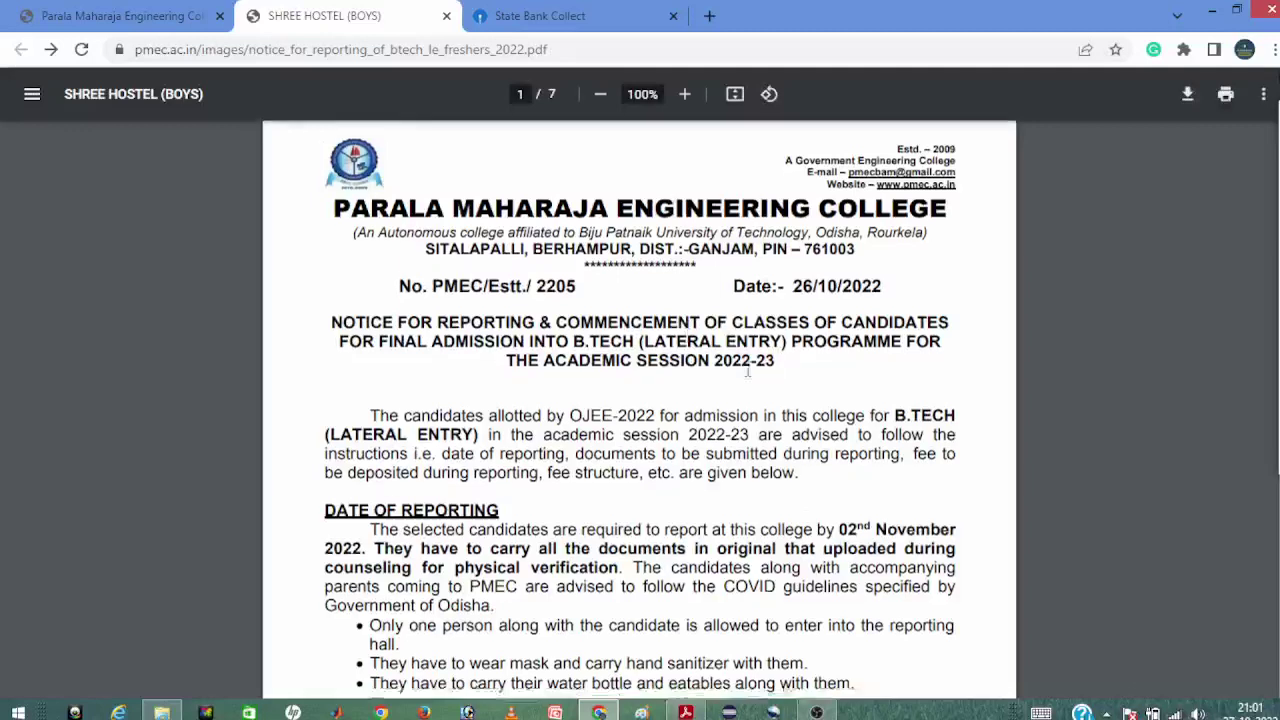
- Find the list of documents to be produced at reporting on page 3 and enlarge the notice to 150%
scroll(789, 386, down, 10)
scroll(786, 386, down, 6)
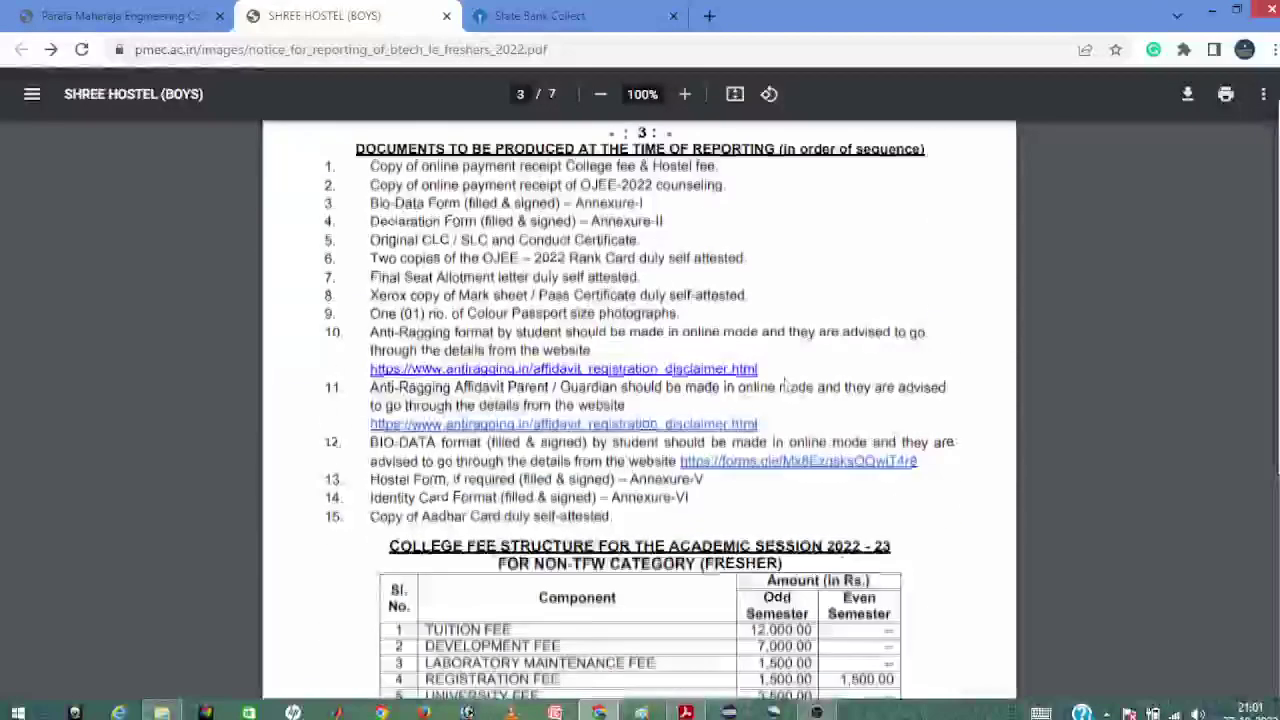
click(685, 94)
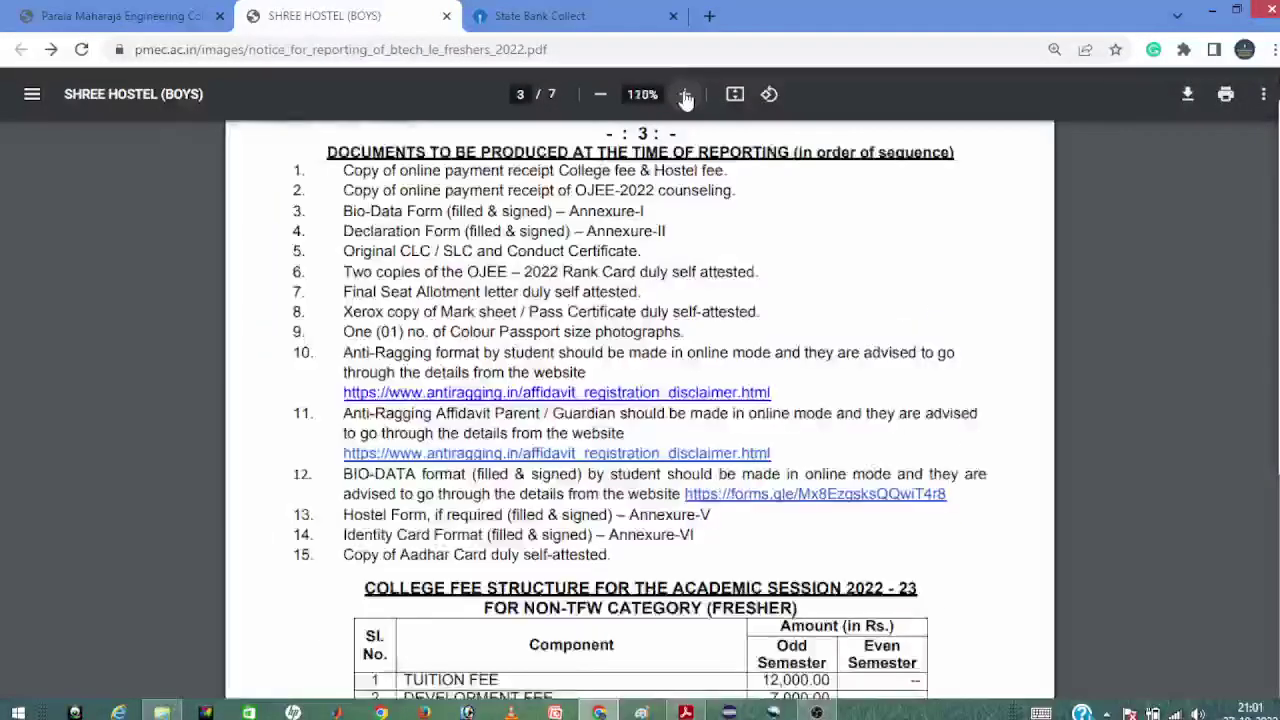
click(685, 94)
scroll(650, 330, down, 1)
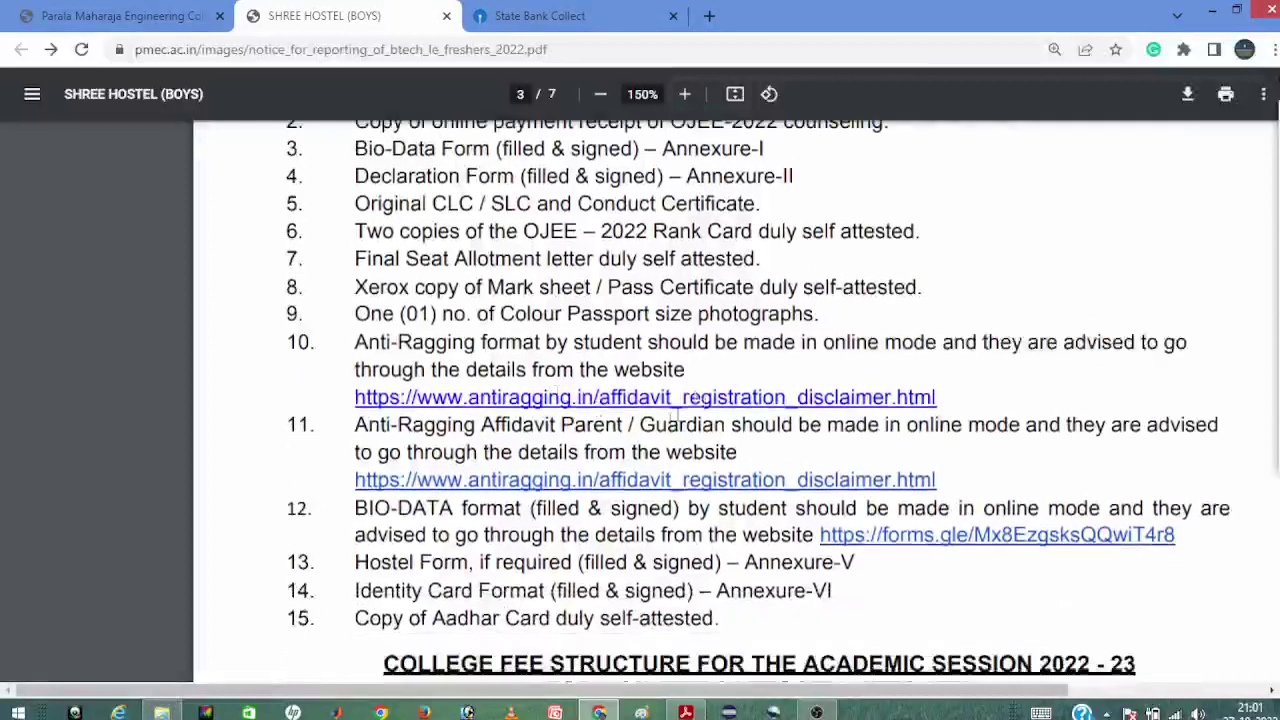
- Examine items 10 to 12 of the document list, covering the student and parent anti-ragging affidavits and the online bio-data format
drag(795, 342, 717, 355)
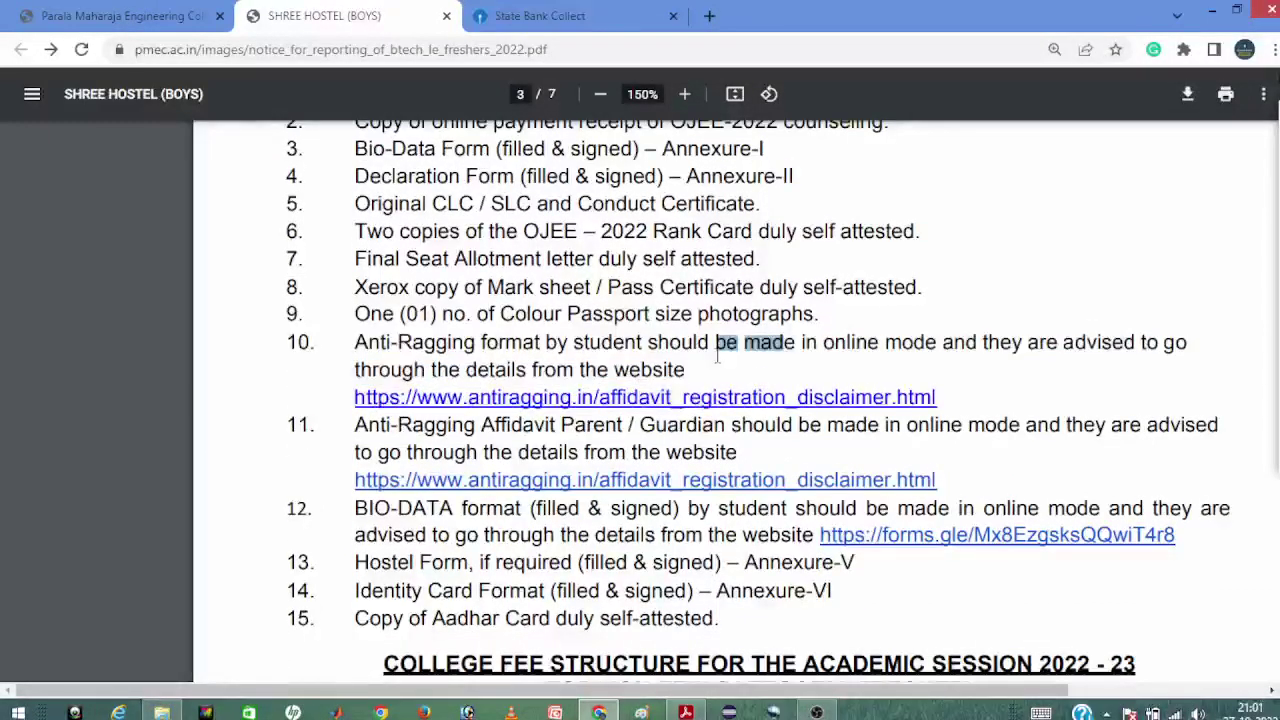
click(750, 440)
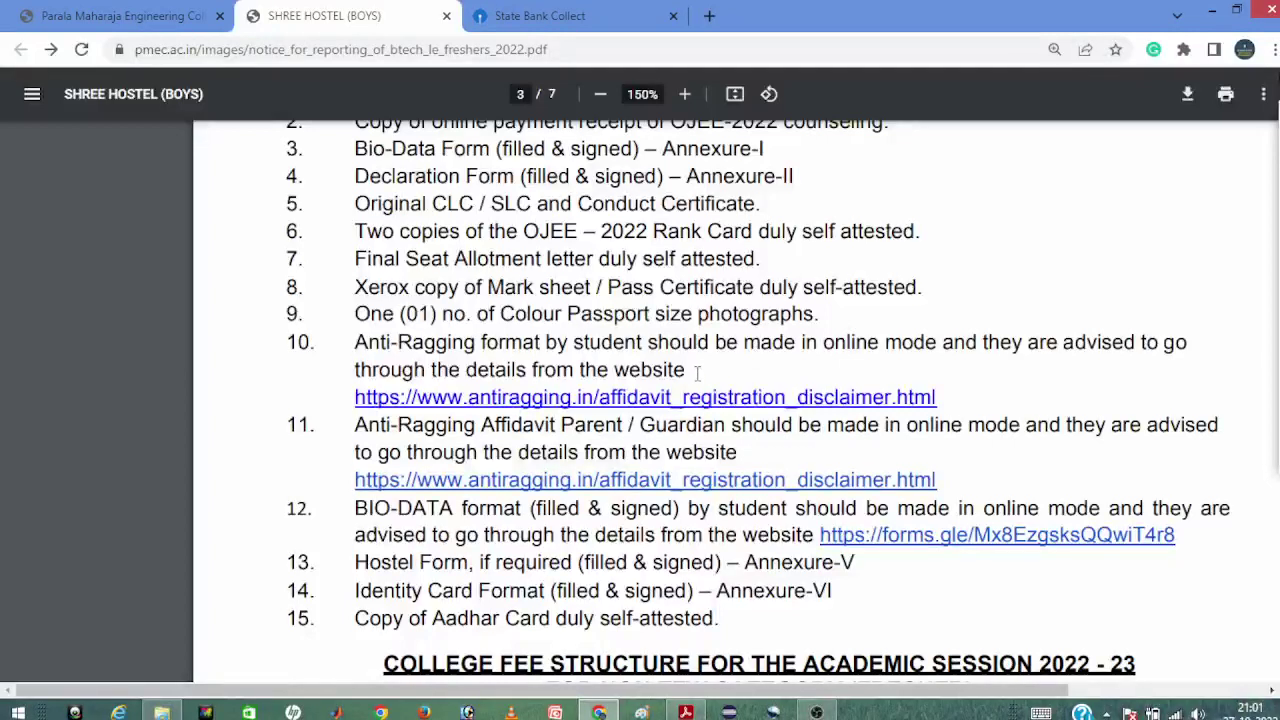
scroll(386, 530, down, 1)
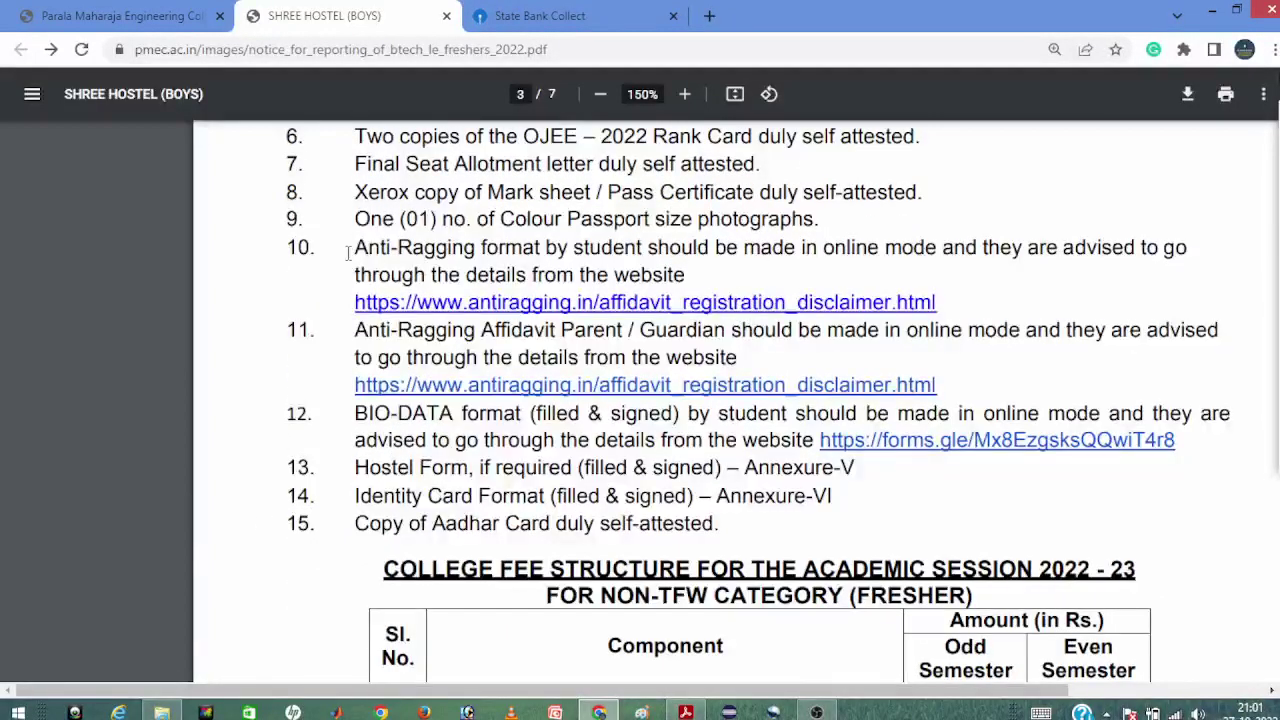
drag(338, 243, 979, 393)
click(312, 372)
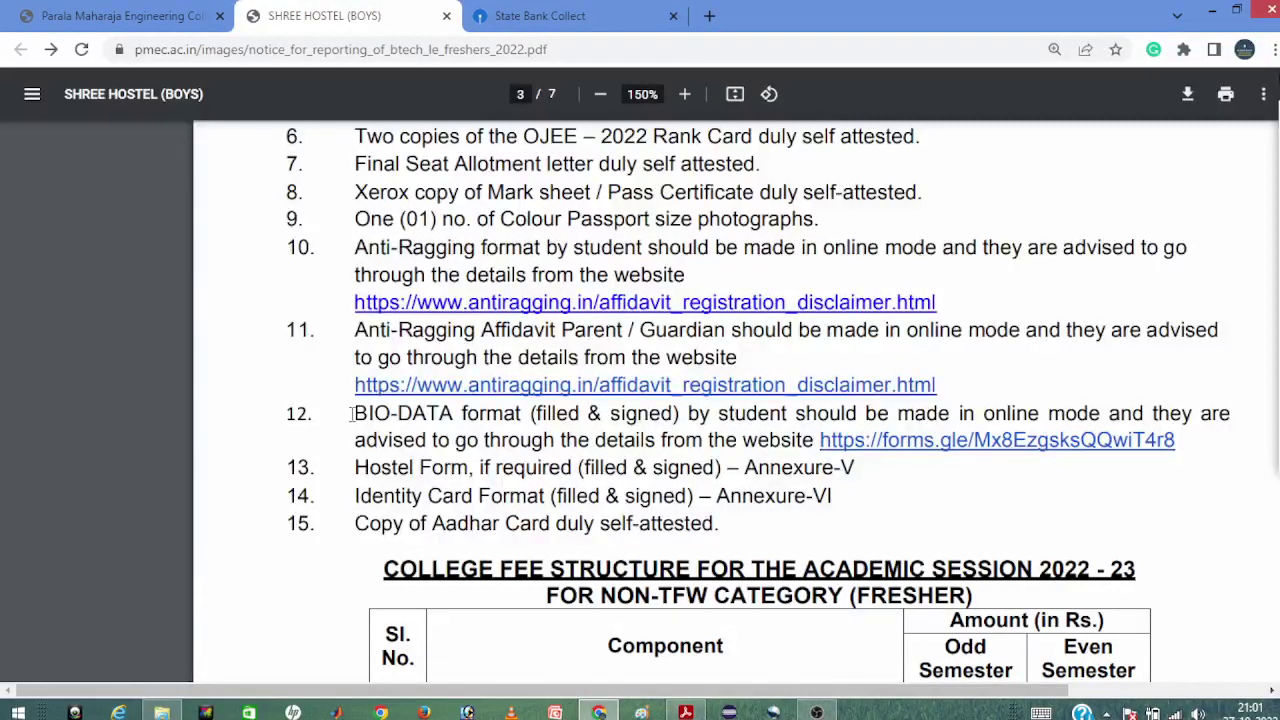
drag(351, 413, 812, 442)
click(745, 467)
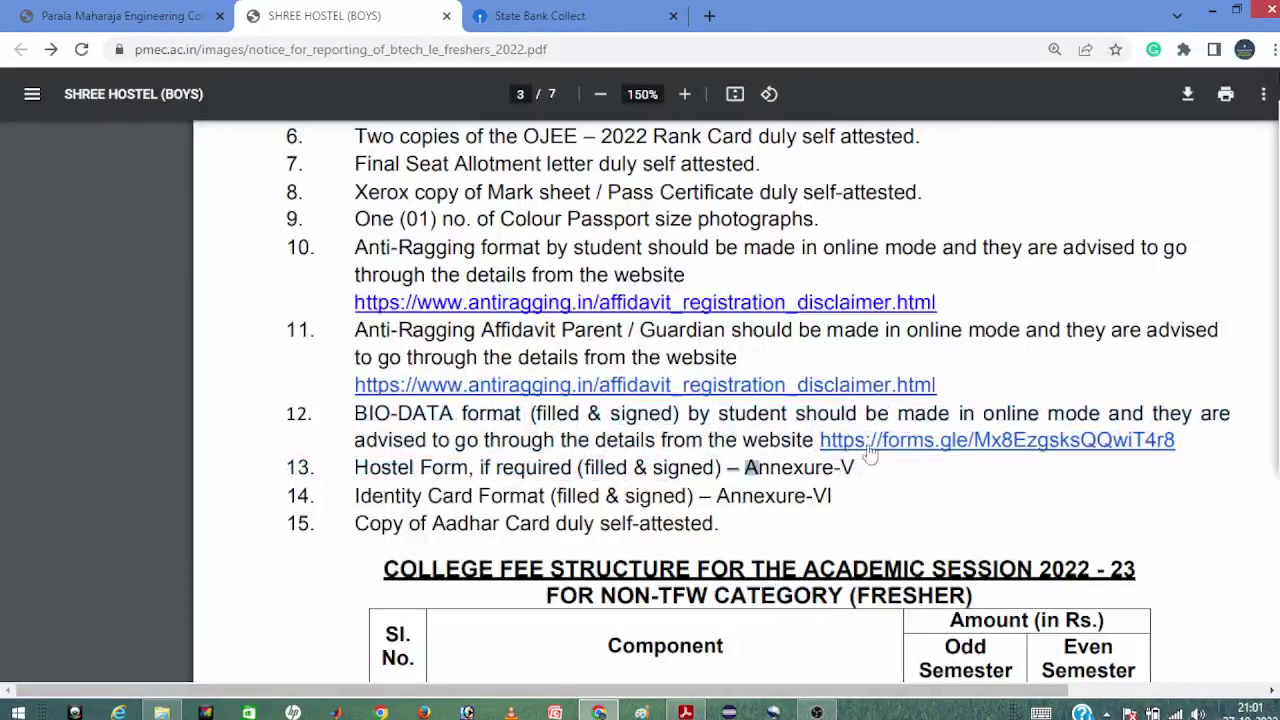
- Open the online bio-data form linked in item 12 and set Course to B. Tech- Lateral
click(955, 455)
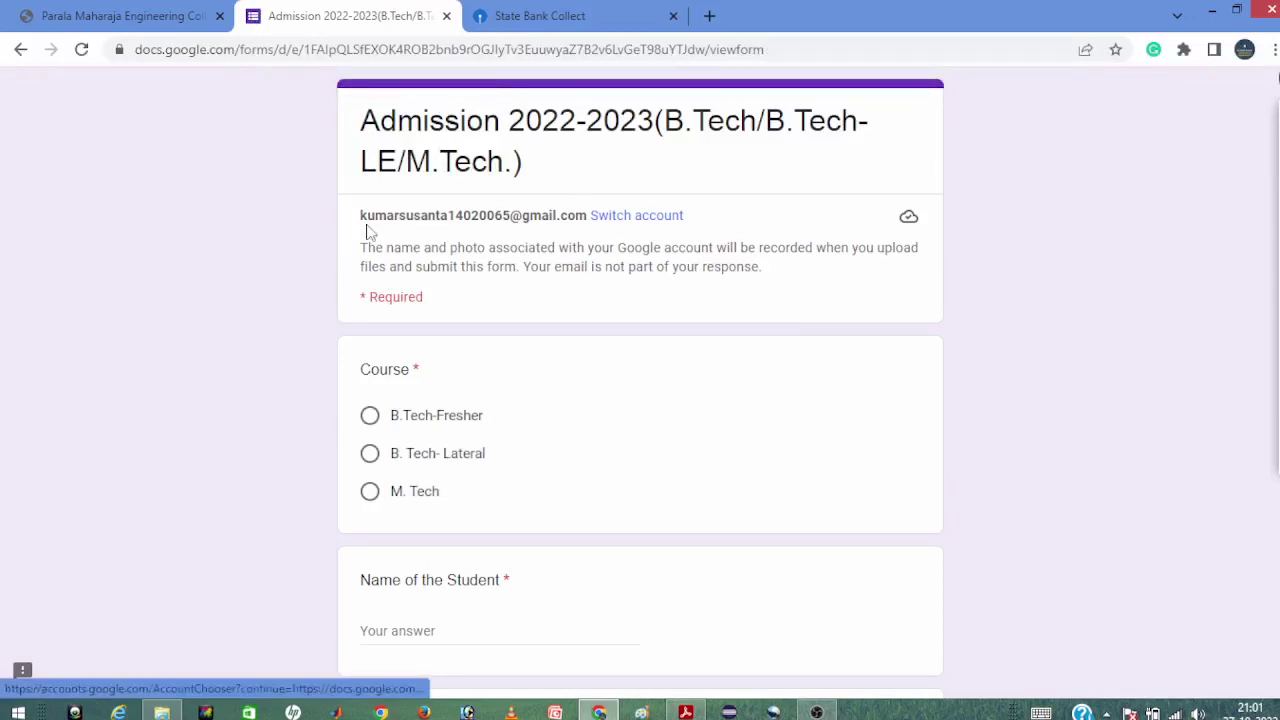
click(370, 455)
scroll(560, 455, down, 2)
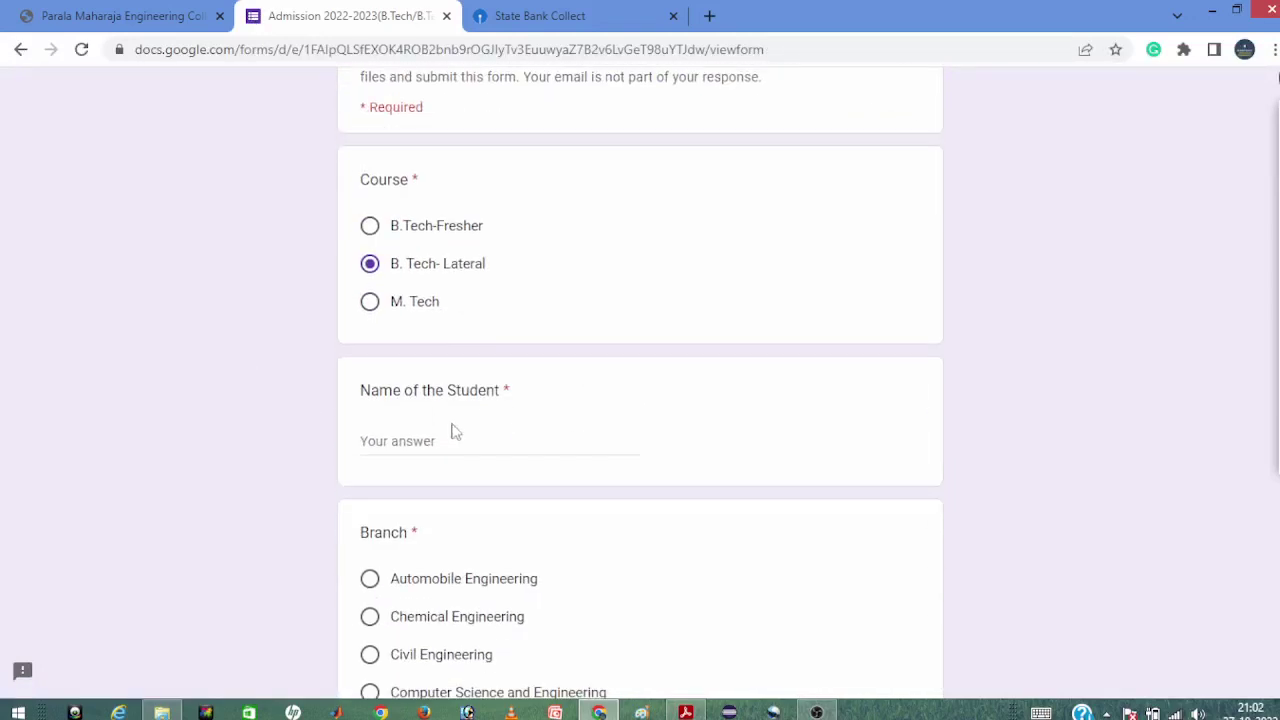
- Examine the Name of the Student field and set Branch to Electrical Engineering in the admission form
click(455, 440)
scroll(365, 410, down, 3)
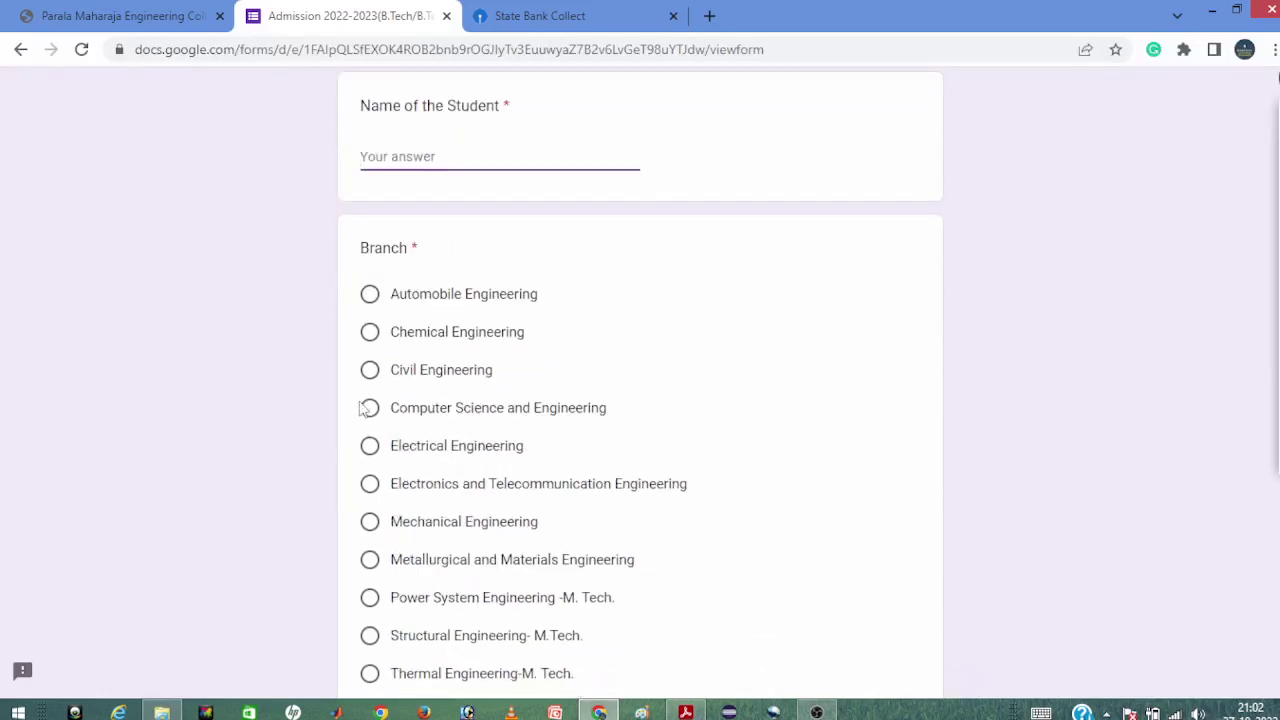
click(378, 463)
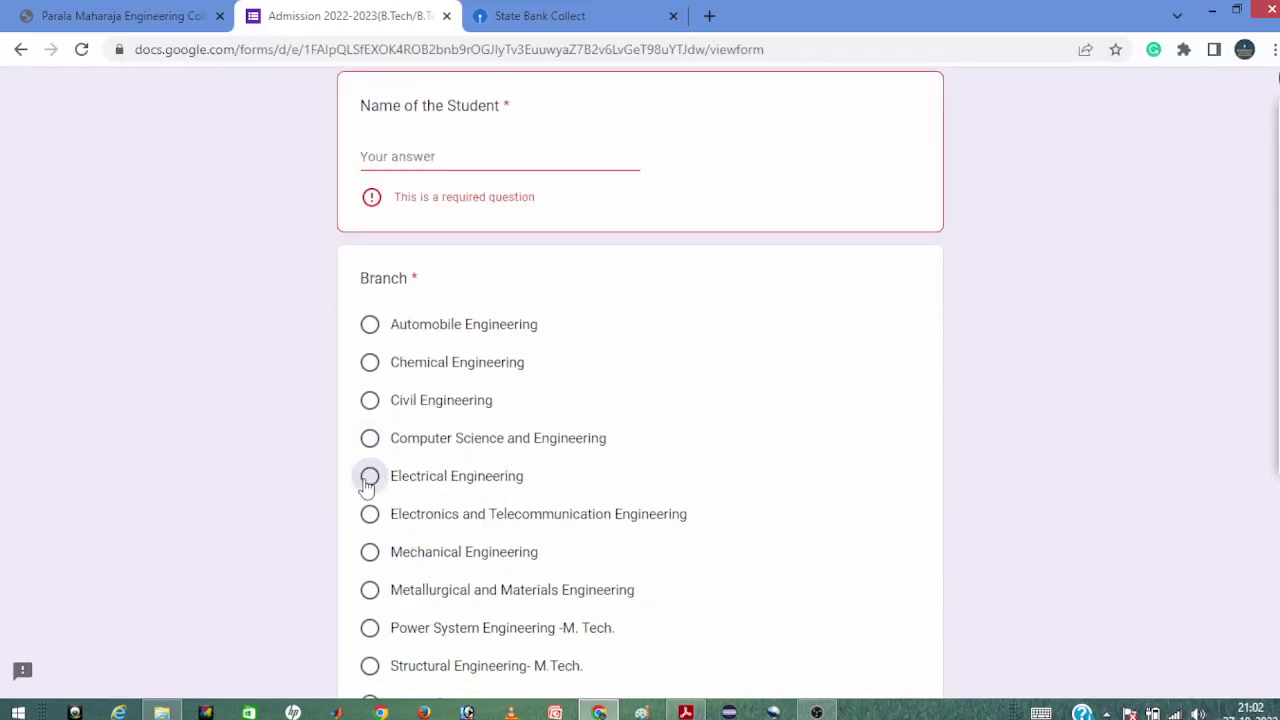
click(369, 478)
click(370, 402)
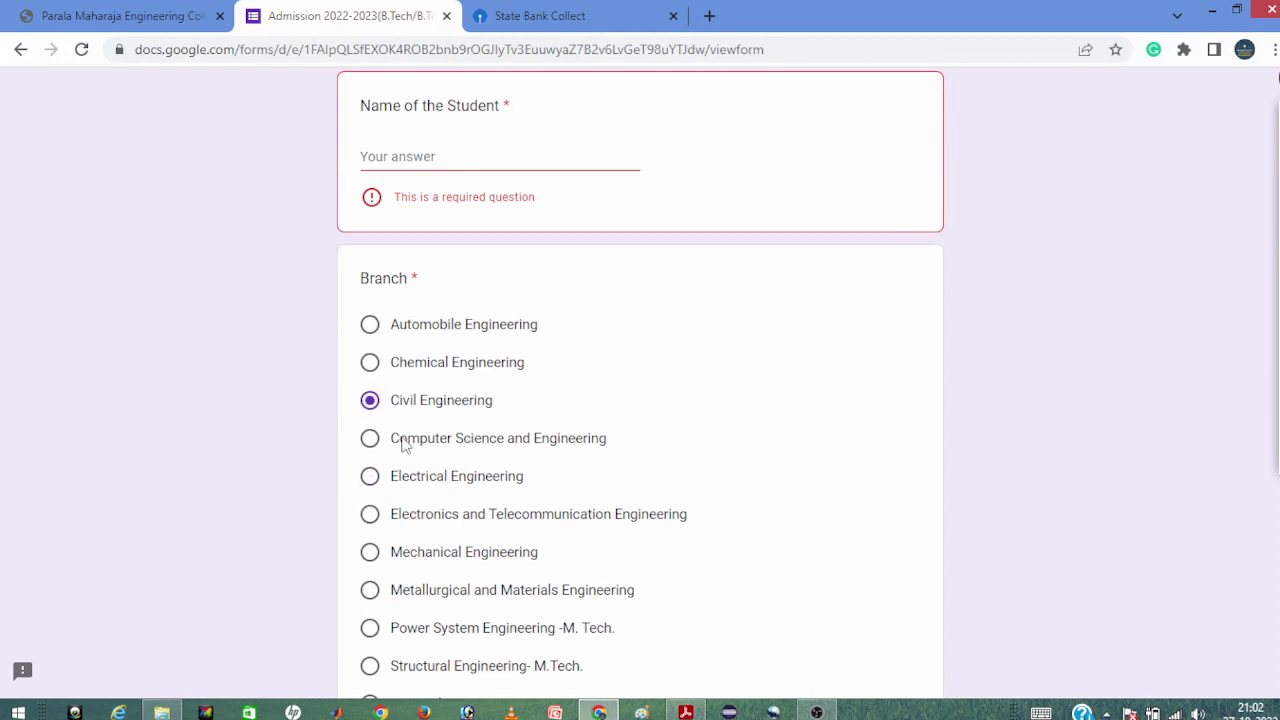
click(369, 478)
scroll(560, 471, down, 5)
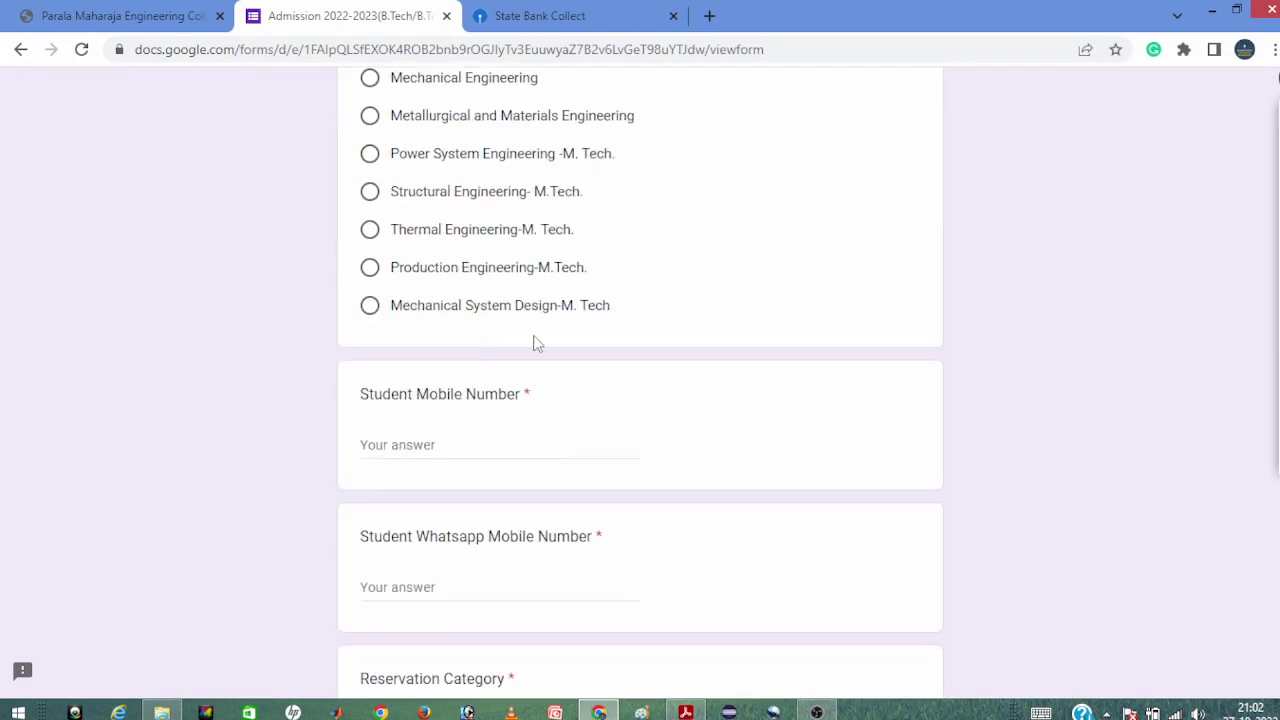
- Examine the Student Mobile Number and Student Whatsapp Mobile Number fields without entering any numbers
click(431, 351)
click(452, 492)
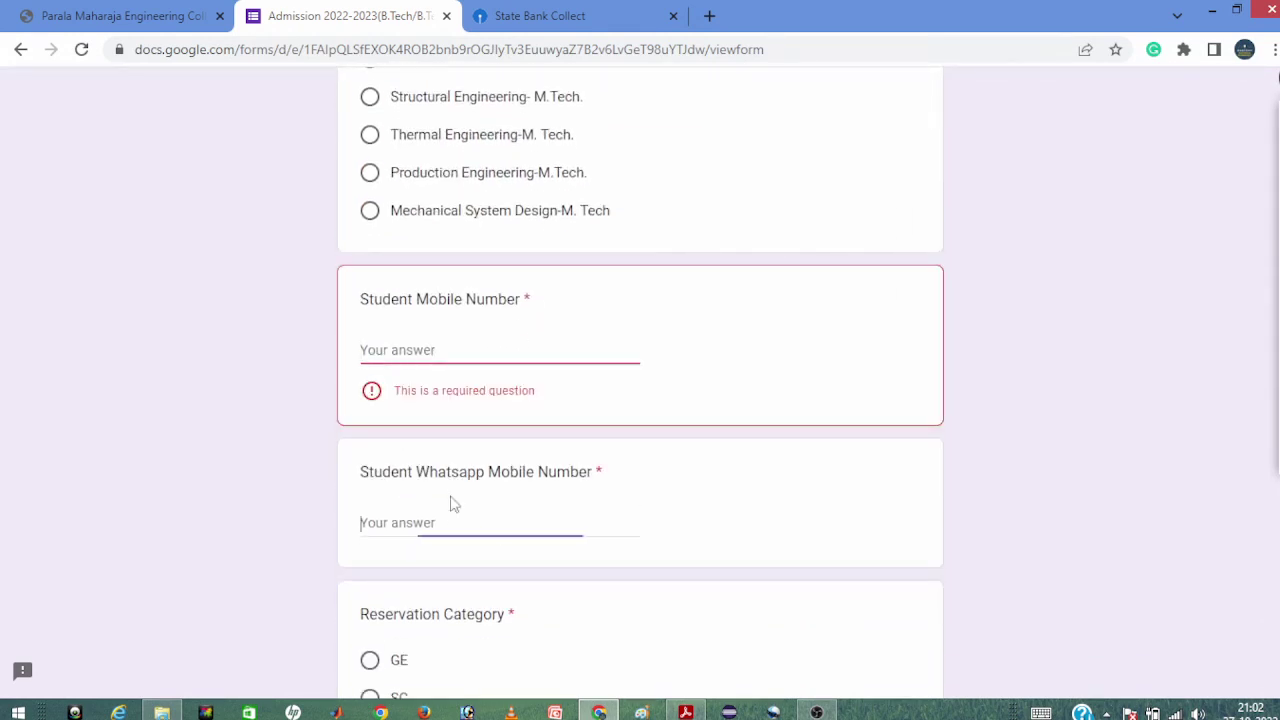
scroll(573, 484, down, 2)
scroll(406, 457, down, 2)
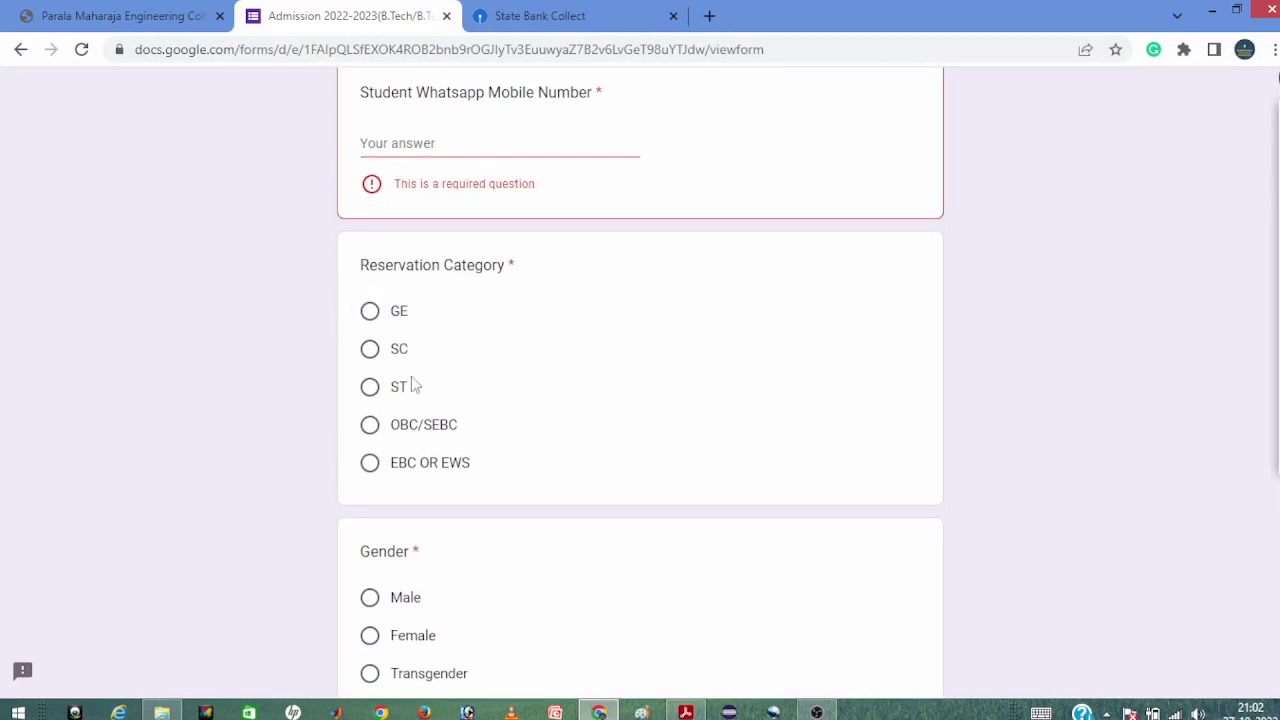
- Set Reservation Category to GE and Gender to Male
click(371, 285)
click(370, 312)
scroll(374, 320, down, 3)
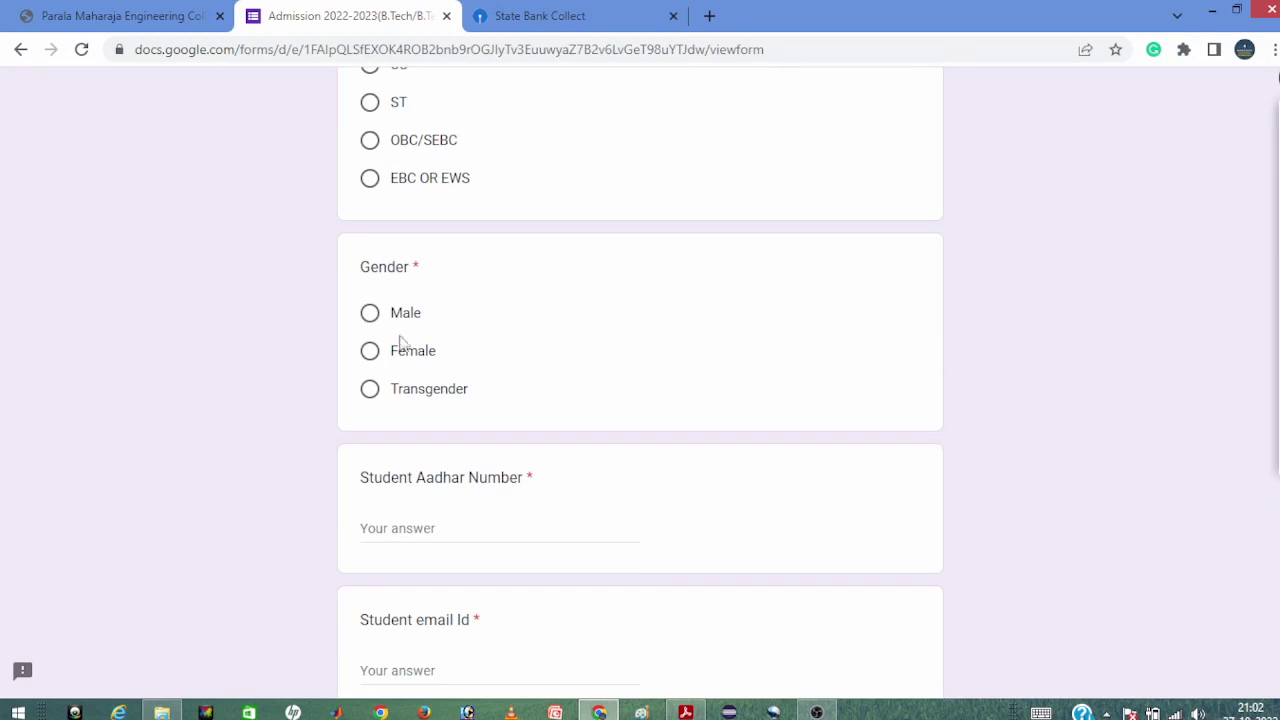
click(368, 312)
scroll(429, 371, down, 2)
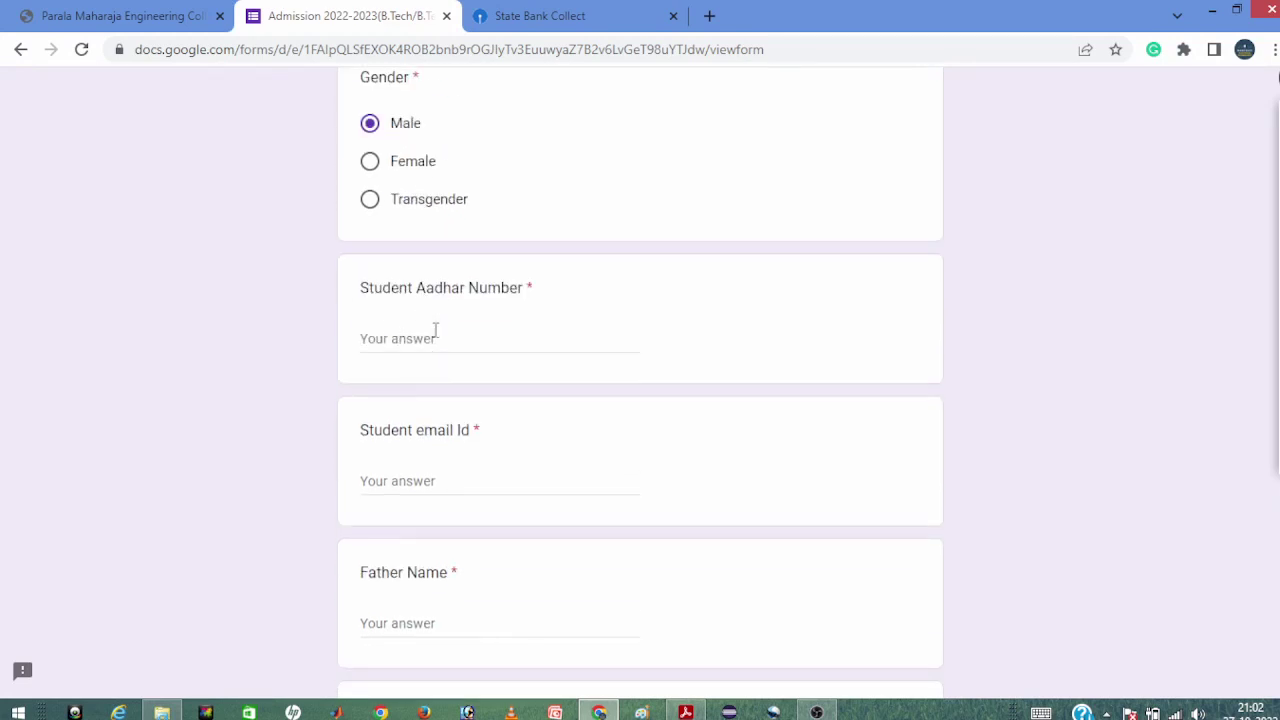
- Go through the Aadhar number, email, father's name, father's contact number and mother's name fields, leaving them blank
click(445, 343)
scroll(440, 390, down, 2)
click(437, 415)
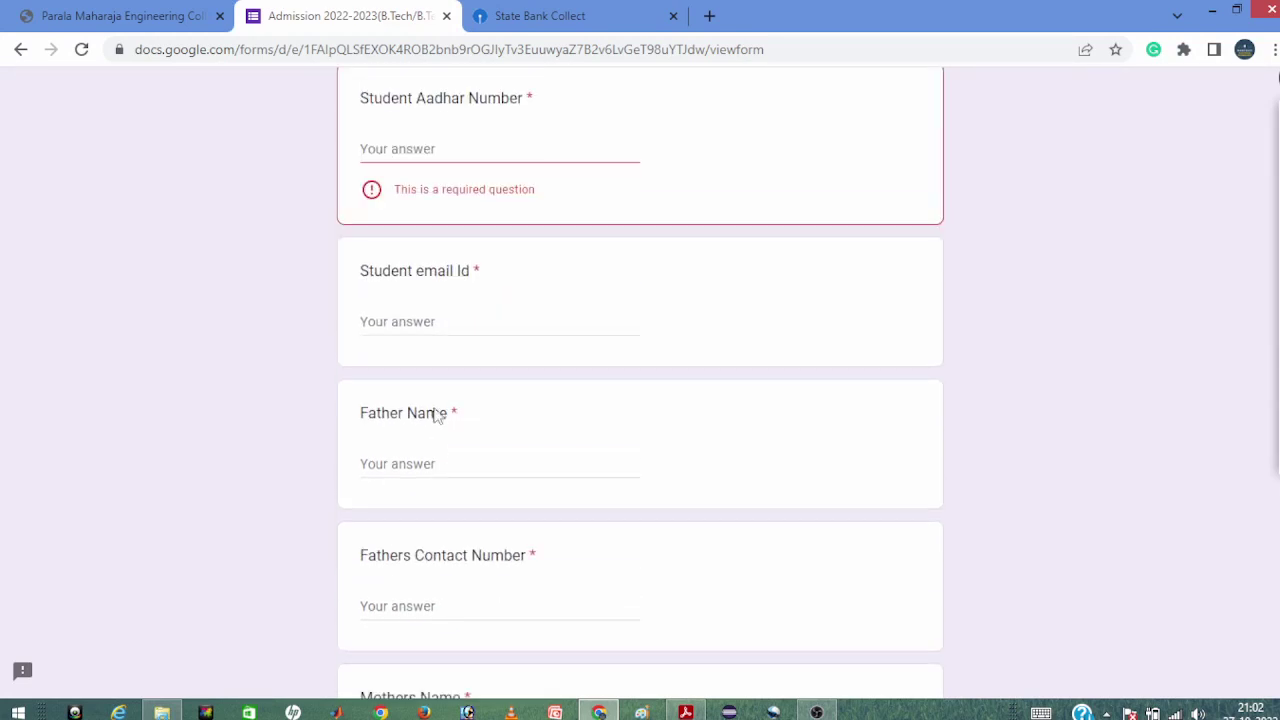
scroll(480, 455, down, 2)
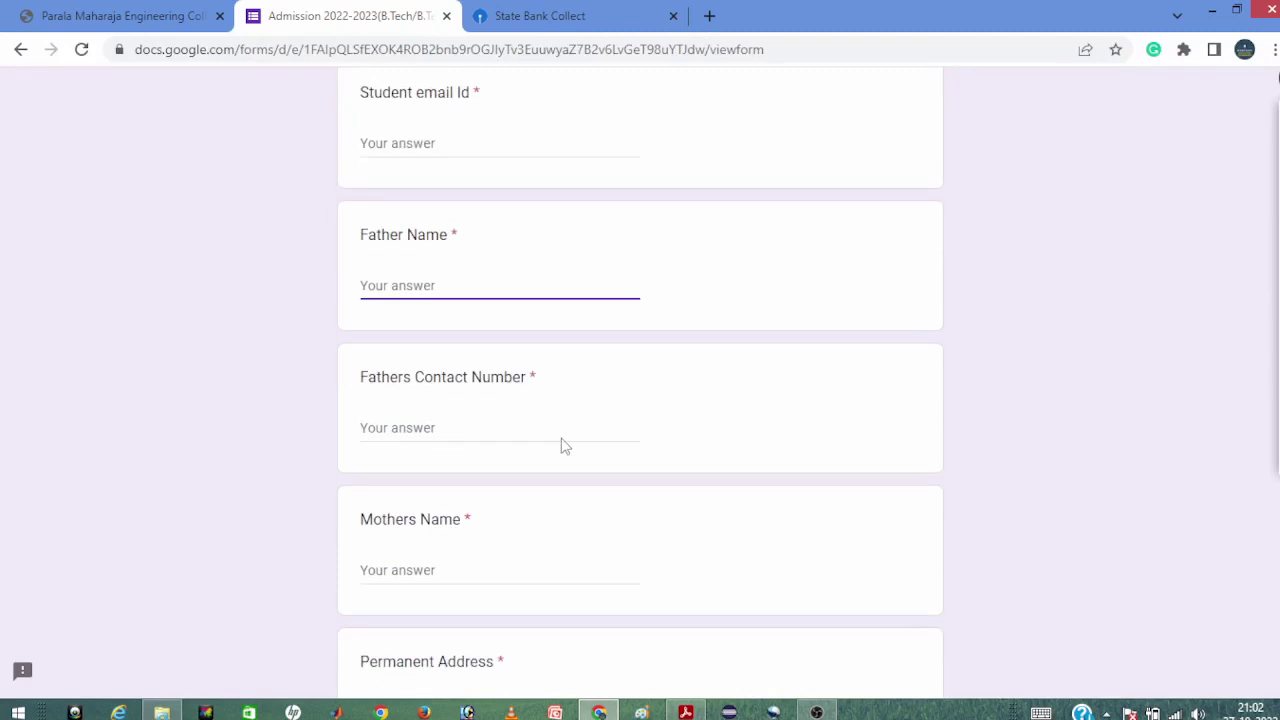
click(477, 424)
scroll(505, 451, down, 2)
click(433, 420)
scroll(480, 450, down, 2)
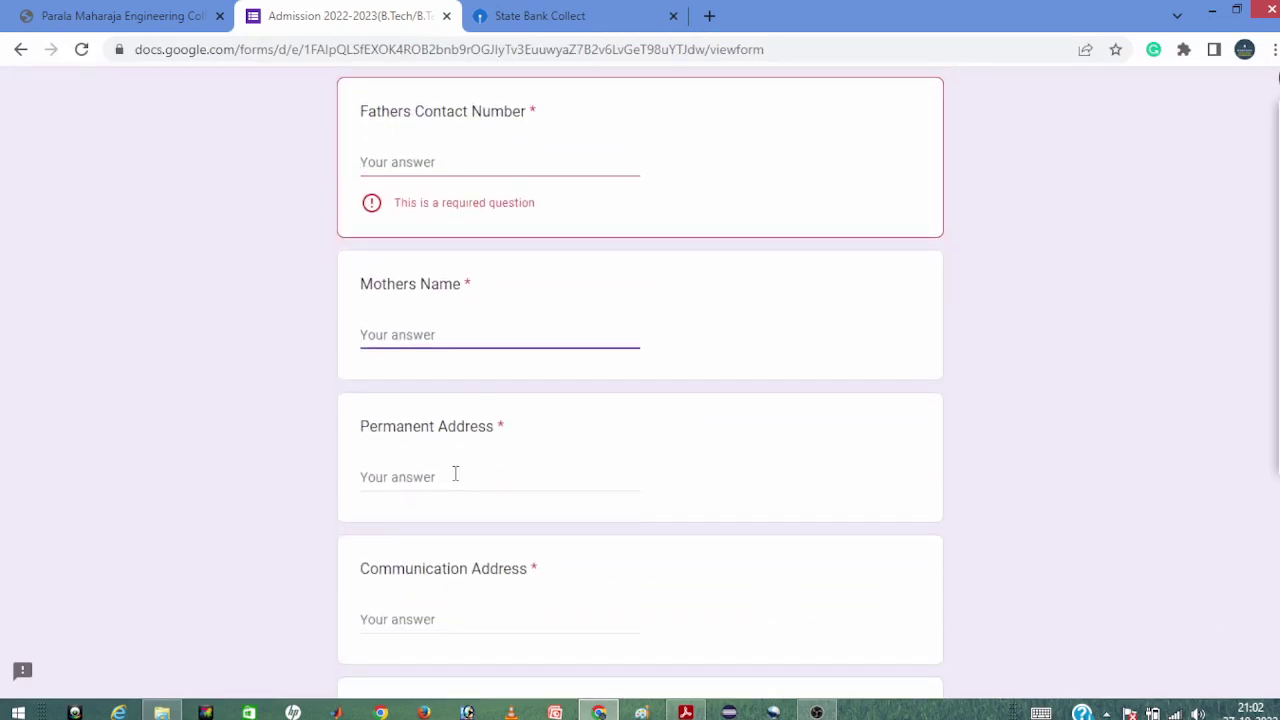
- Go through the permanent and communication address, blood group, and OJEE or JEE application and roll number fields, leaving them blank
click(455, 477)
scroll(472, 490, down, 3)
click(416, 362)
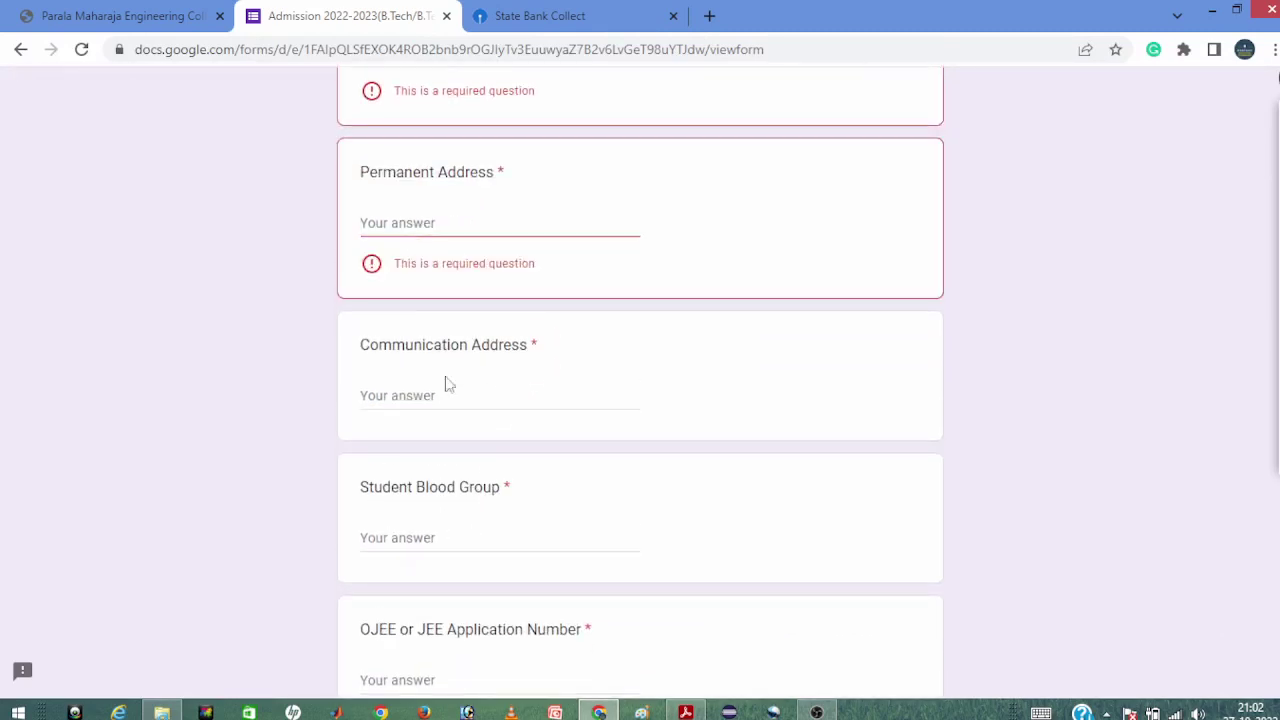
scroll(446, 383, down, 3)
click(400, 257)
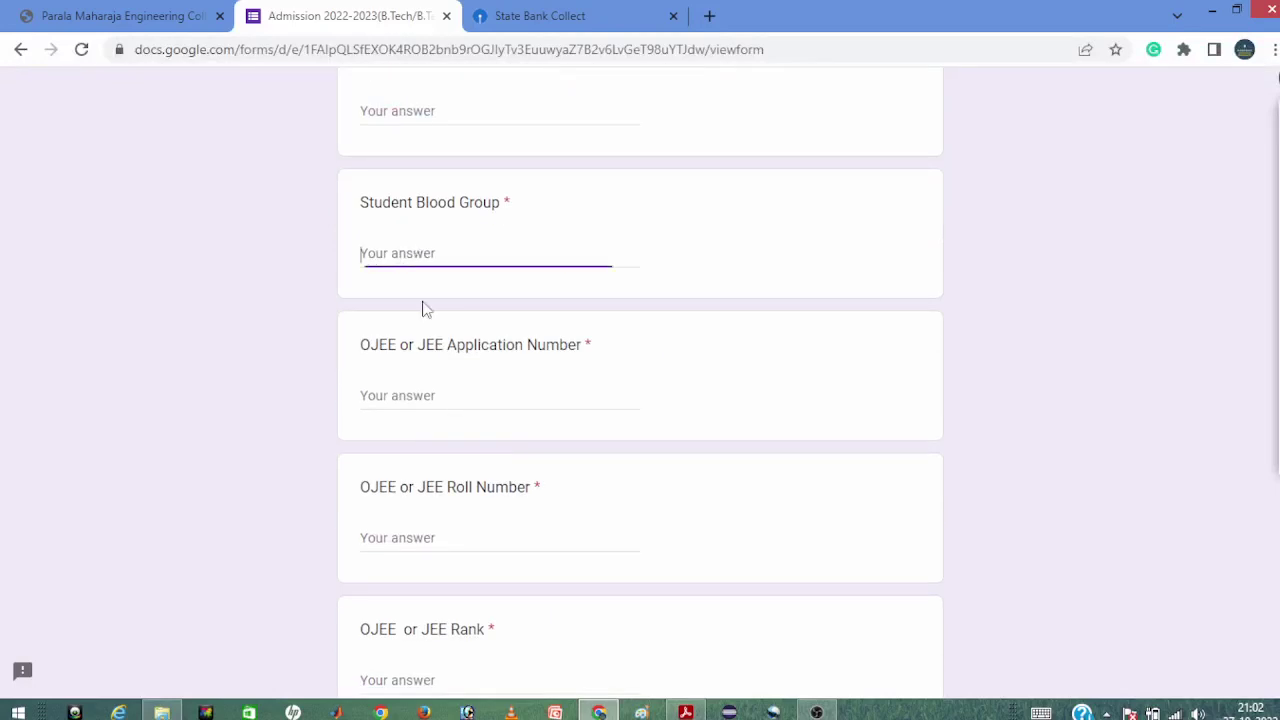
click(380, 396)
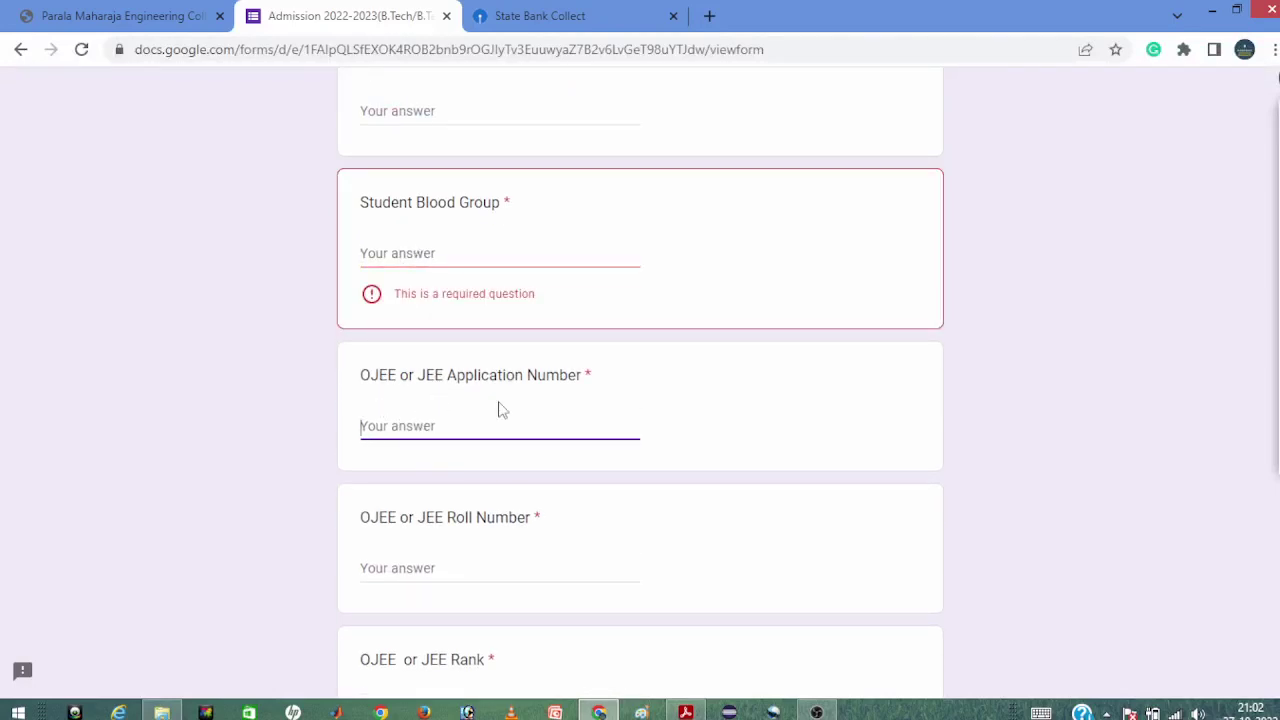
scroll(401, 378, down, 2)
click(437, 378)
scroll(400, 361, down, 2)
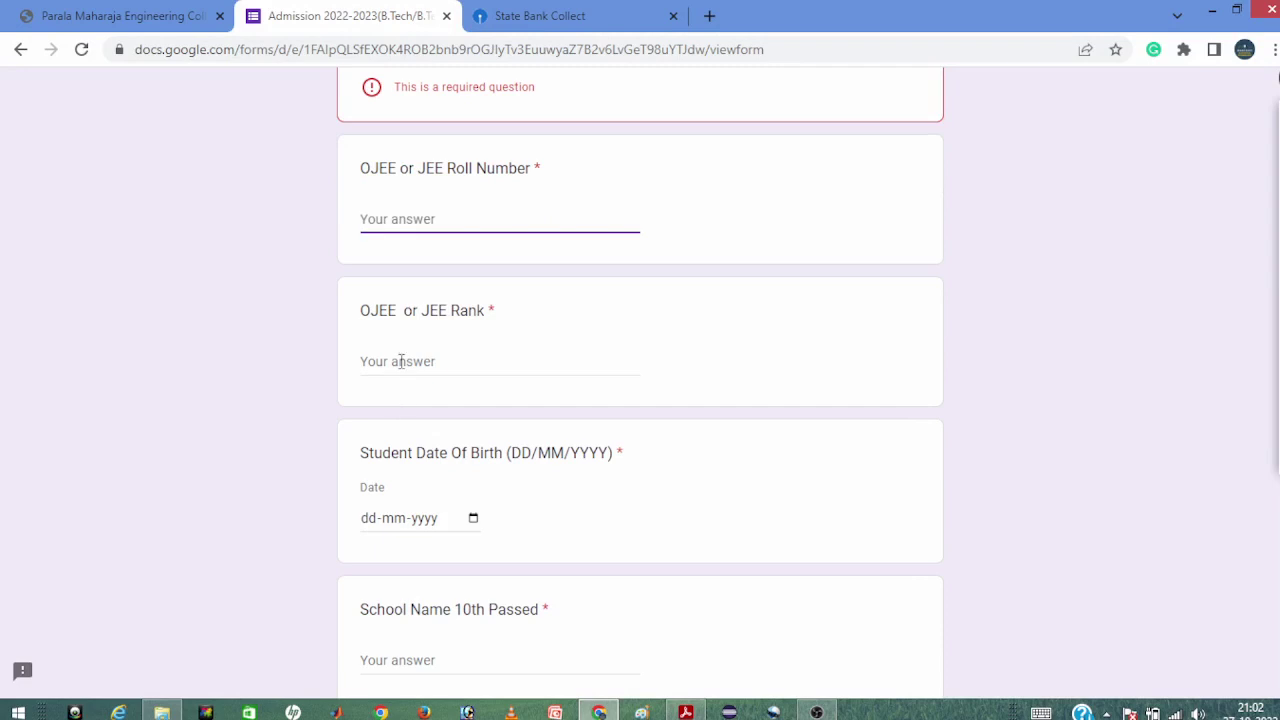
- Go through the OJEE or JEE Rank, Student Date Of Birth and School Name 10th Passed fields, leaving them blank
click(415, 369)
scroll(400, 371, down, 2)
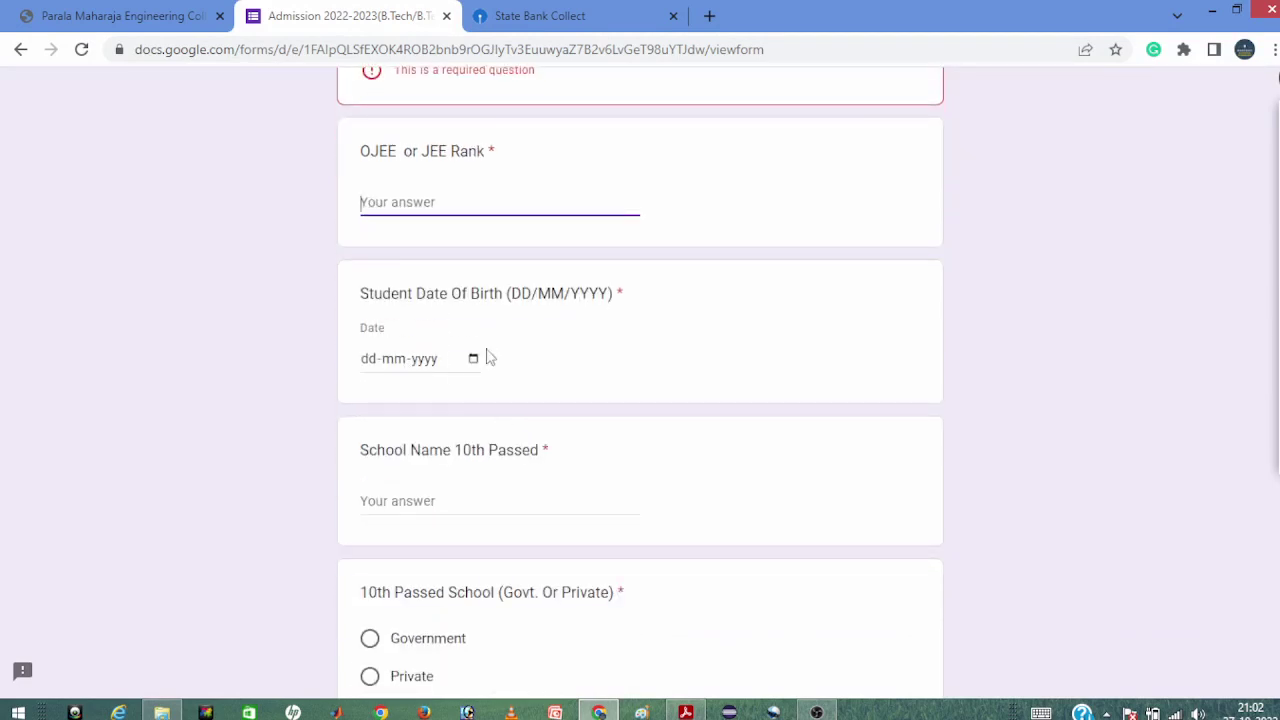
scroll(557, 388, down, 1)
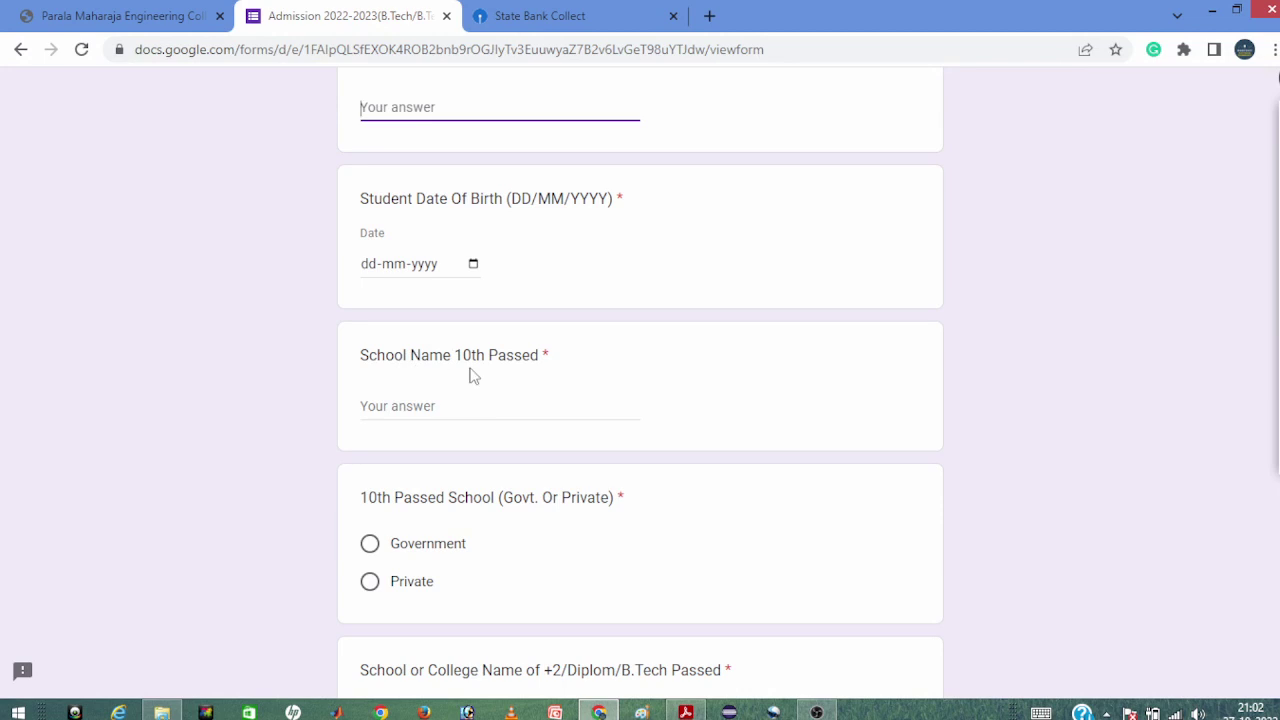
click(412, 407)
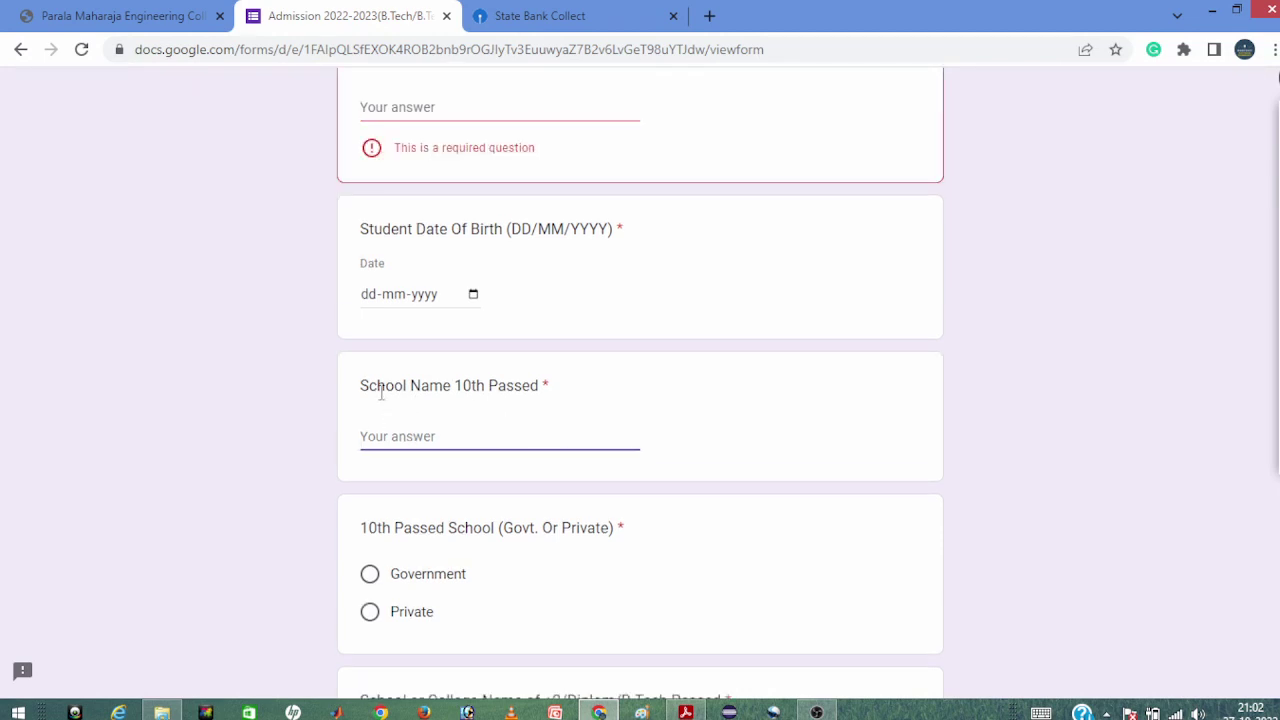
drag(376, 390, 540, 390)
click(545, 395)
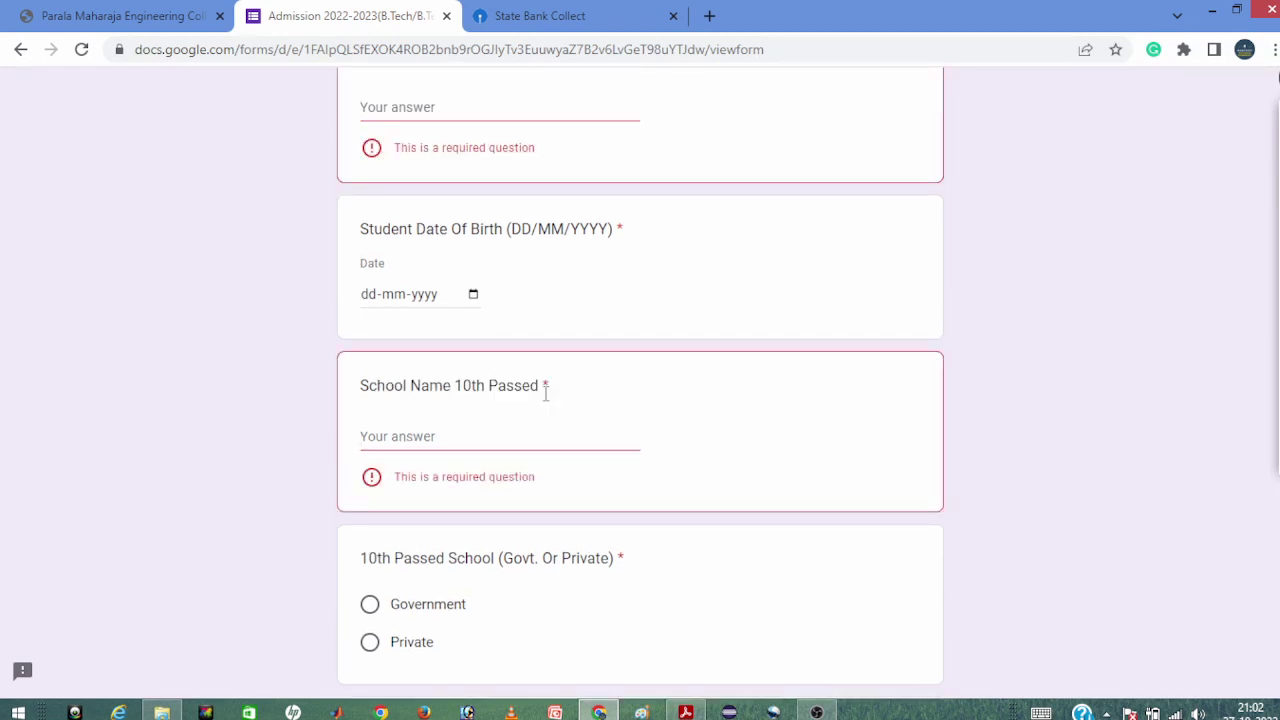
drag(357, 394, 456, 386)
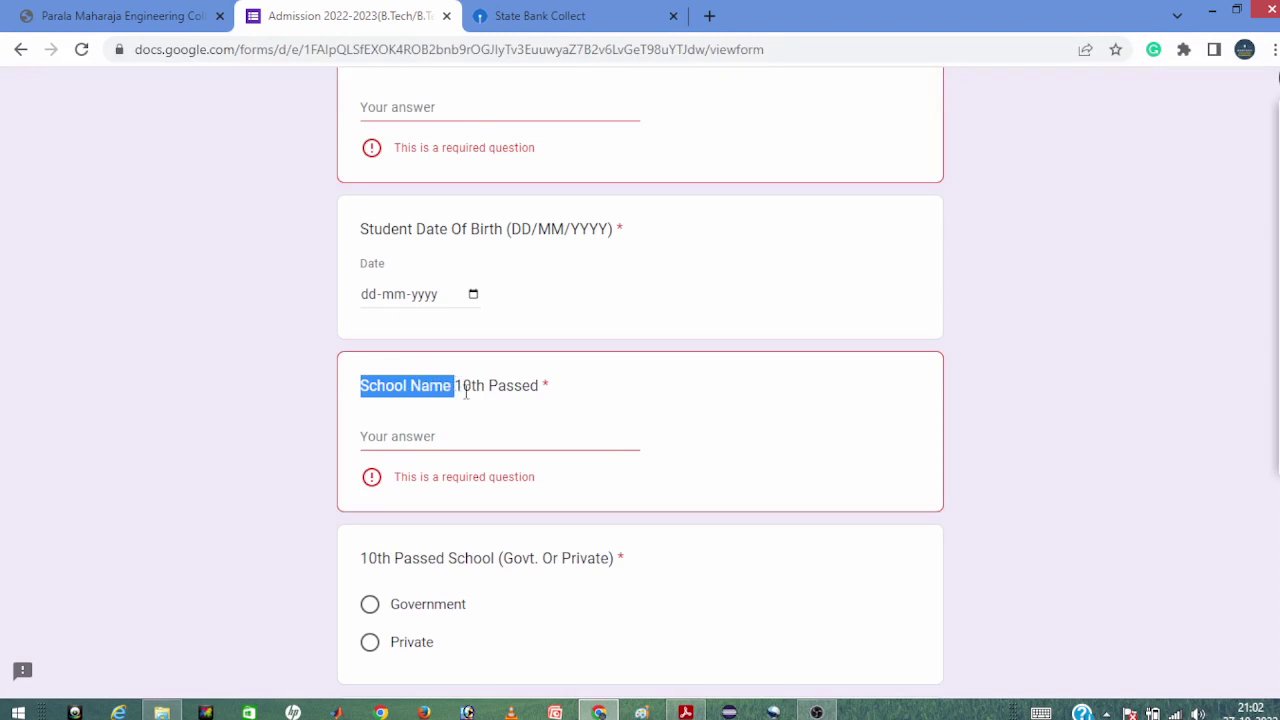
click(371, 417)
scroll(368, 380, down, 2)
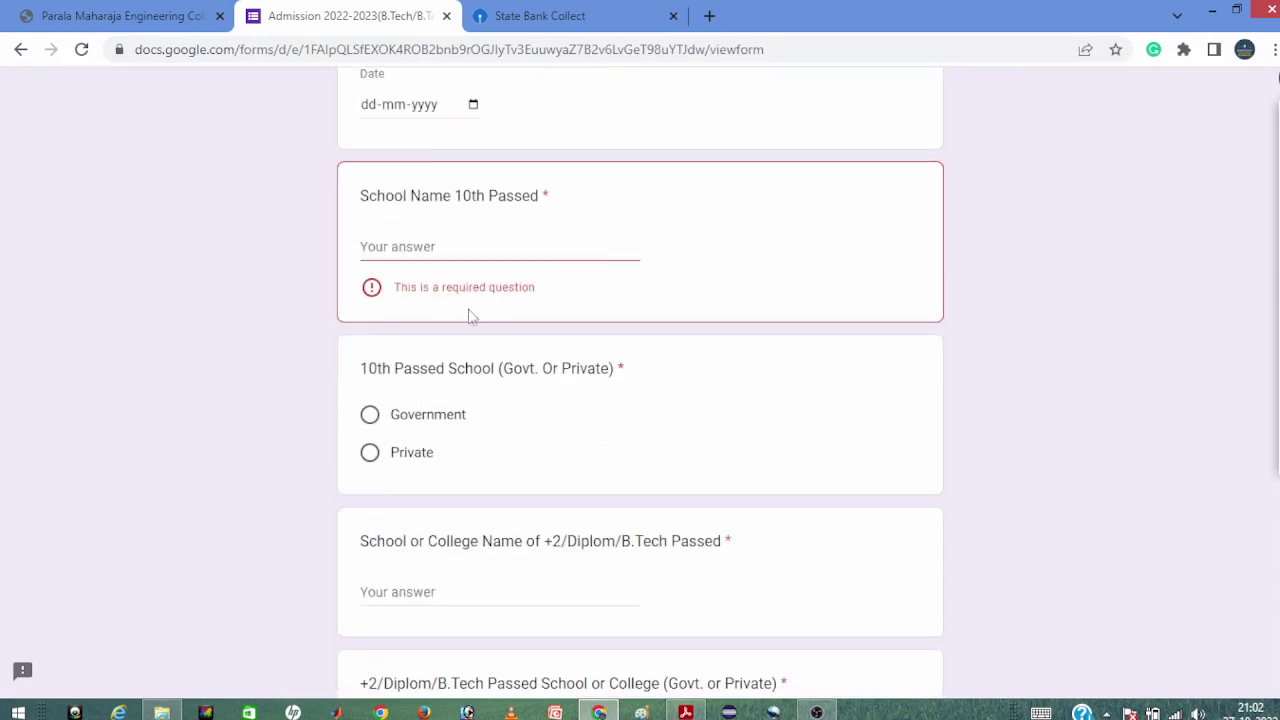
- Set 10th Passed School (Govt. Or Private) to Government
drag(382, 372, 546, 400)
click(546, 402)
click(369, 414)
scroll(406, 434, down, 2)
- Go through the questions on the +2/Diploma/B.Tech school or college, and try to choose Yes for Hostel Applied
drag(363, 352, 680, 396)
click(513, 396)
click(450, 405)
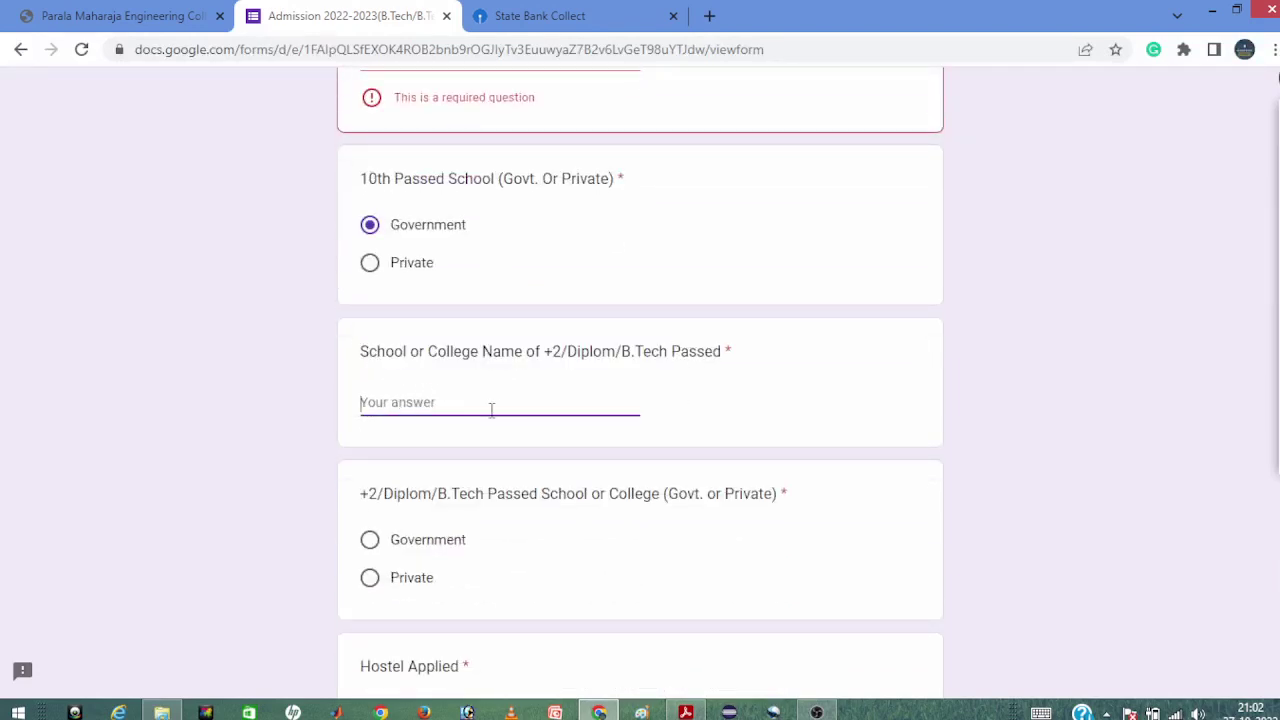
scroll(505, 442, down, 2)
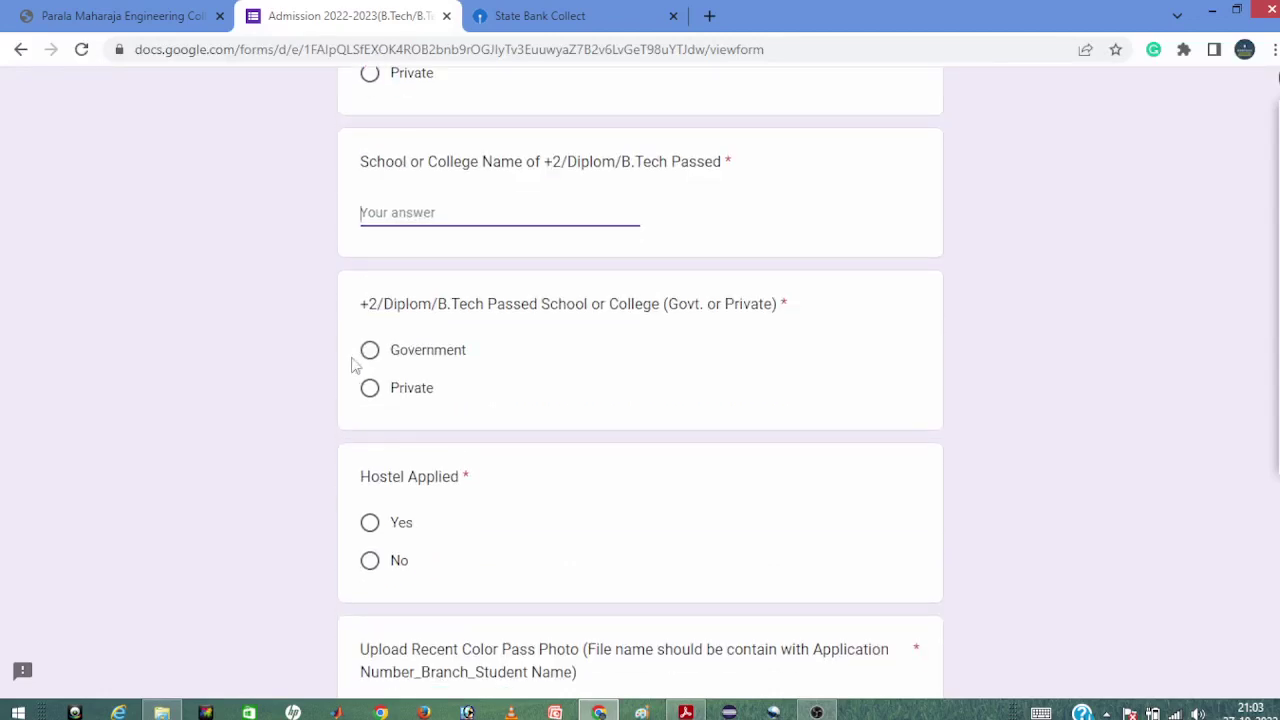
scroll(418, 403, down, 2)
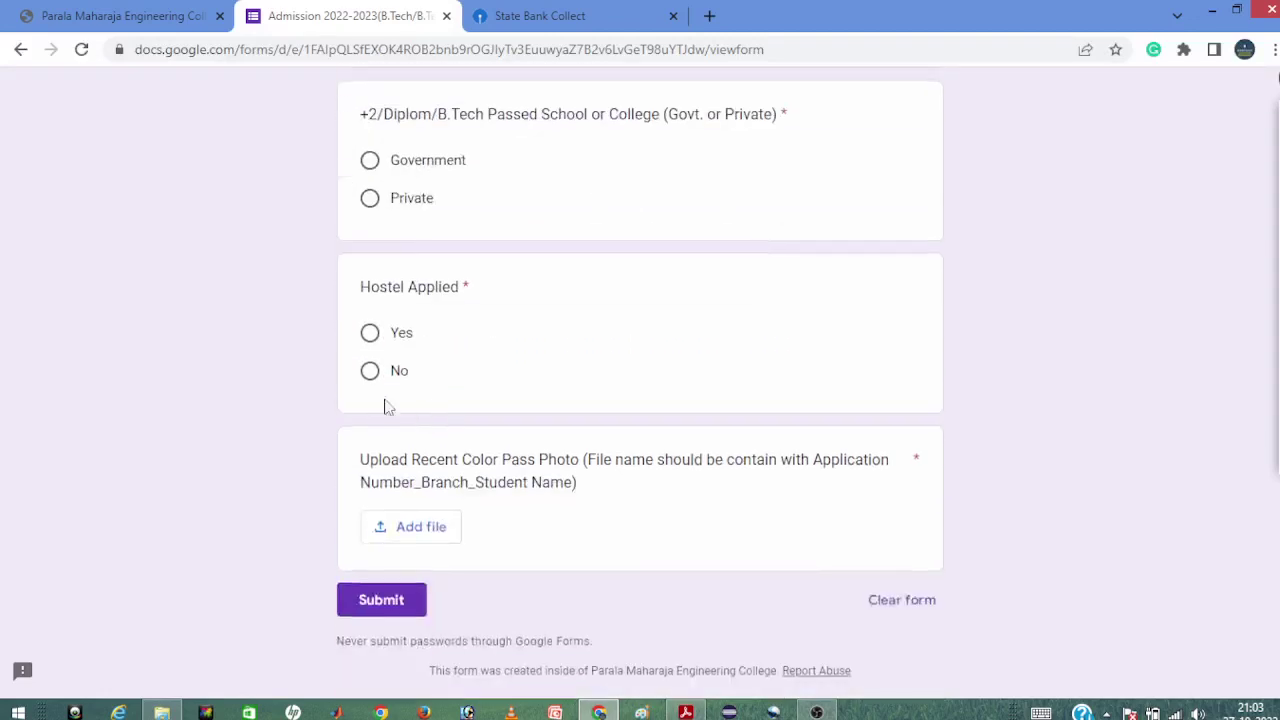
click(370, 337)
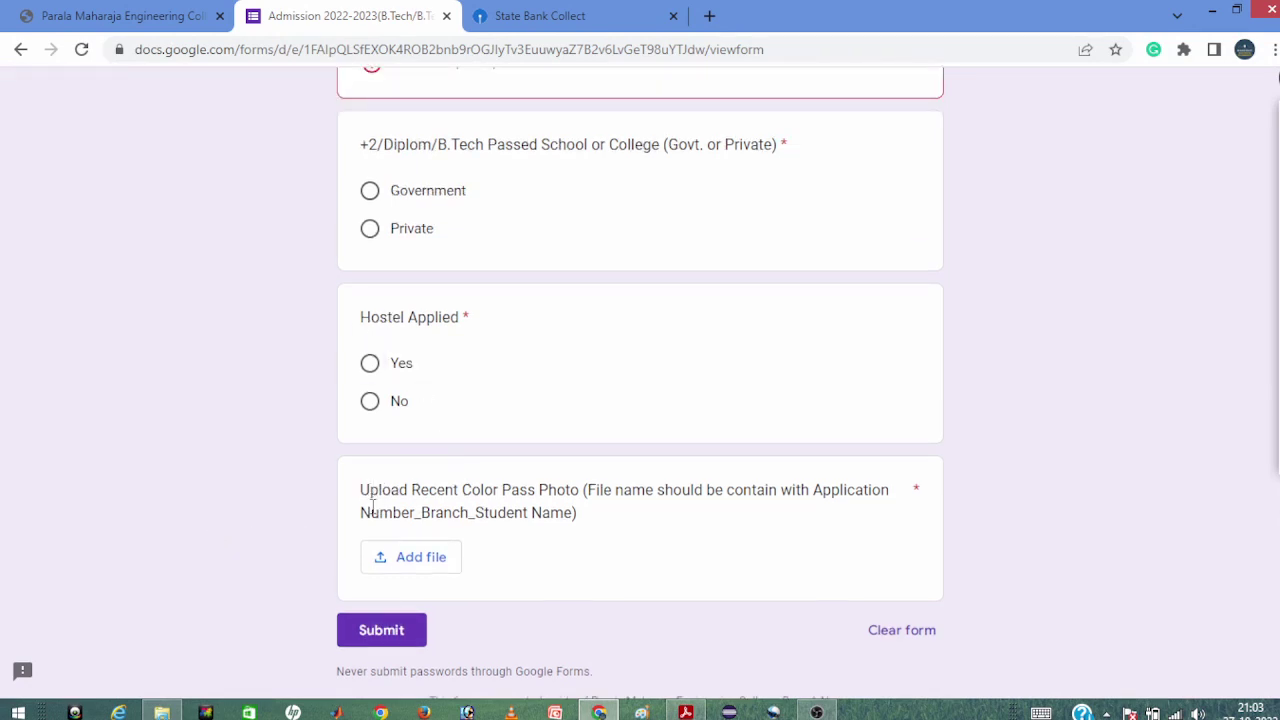
- Examine the colour passport photo upload requirement and its file naming format, without adding a file
drag(362, 493, 566, 522)
click(595, 530)
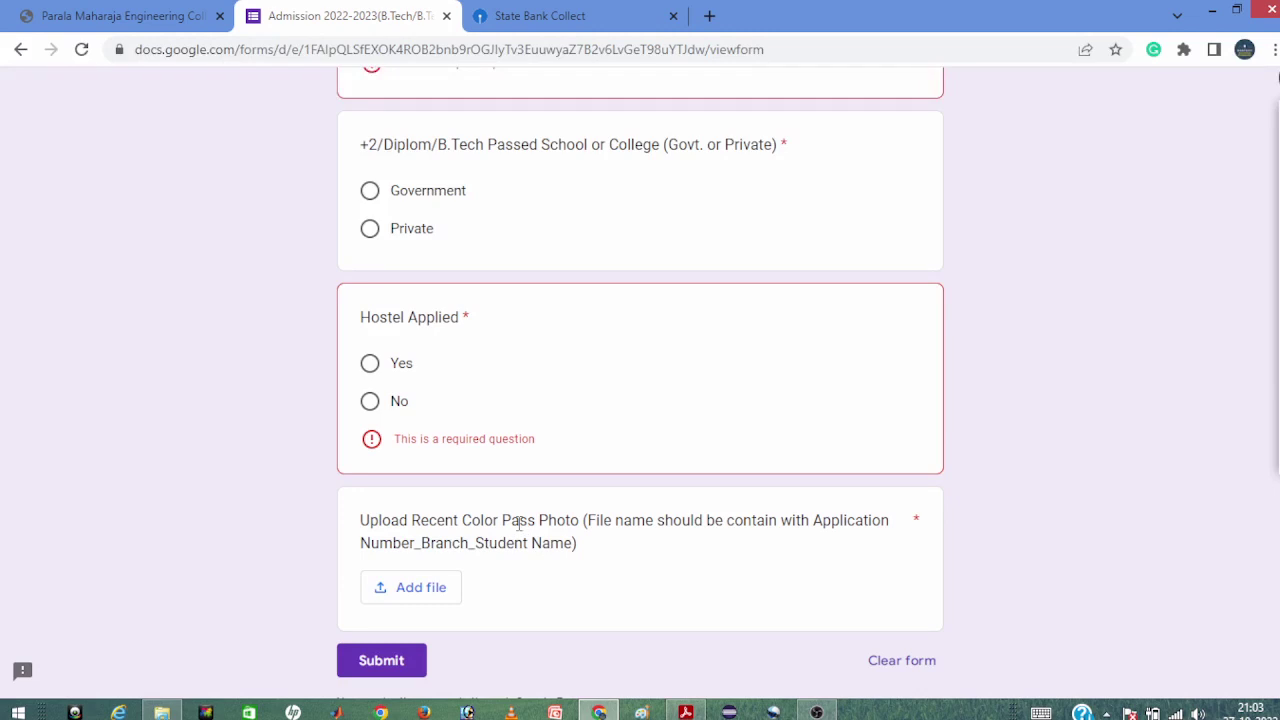
scroll(605, 530, down, 1)
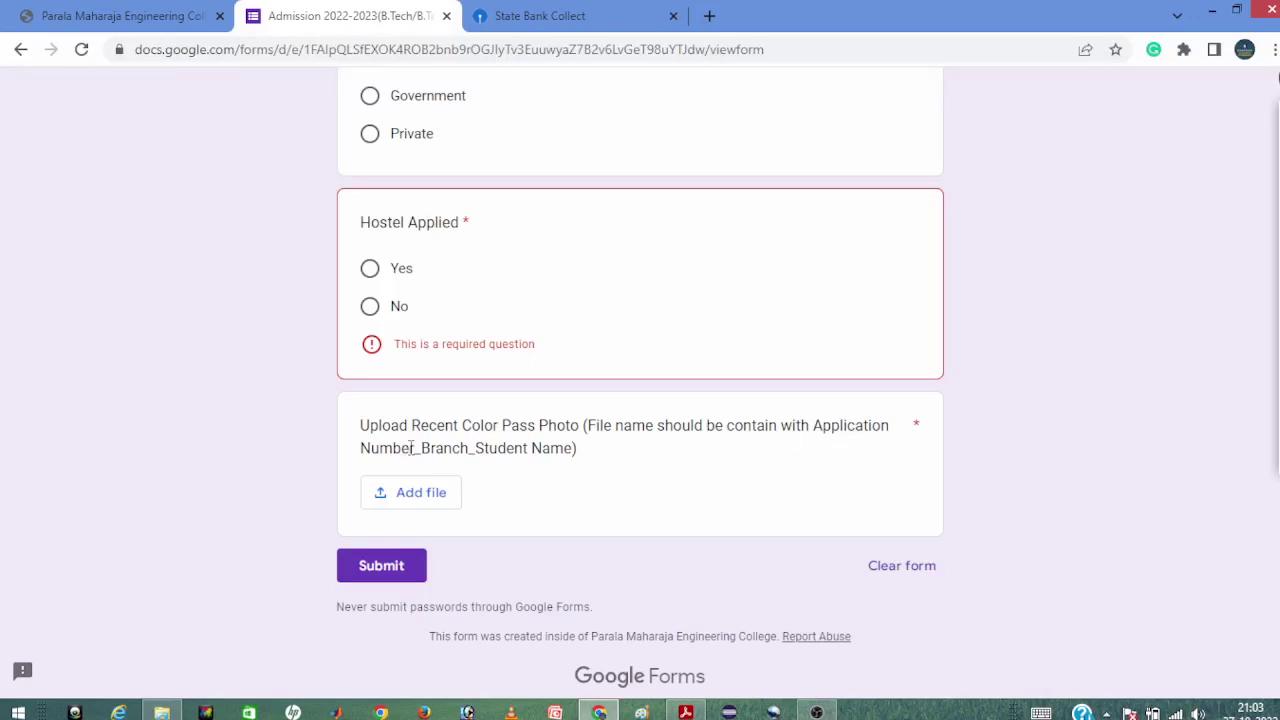
drag(410, 448, 430, 450)
click(452, 458)
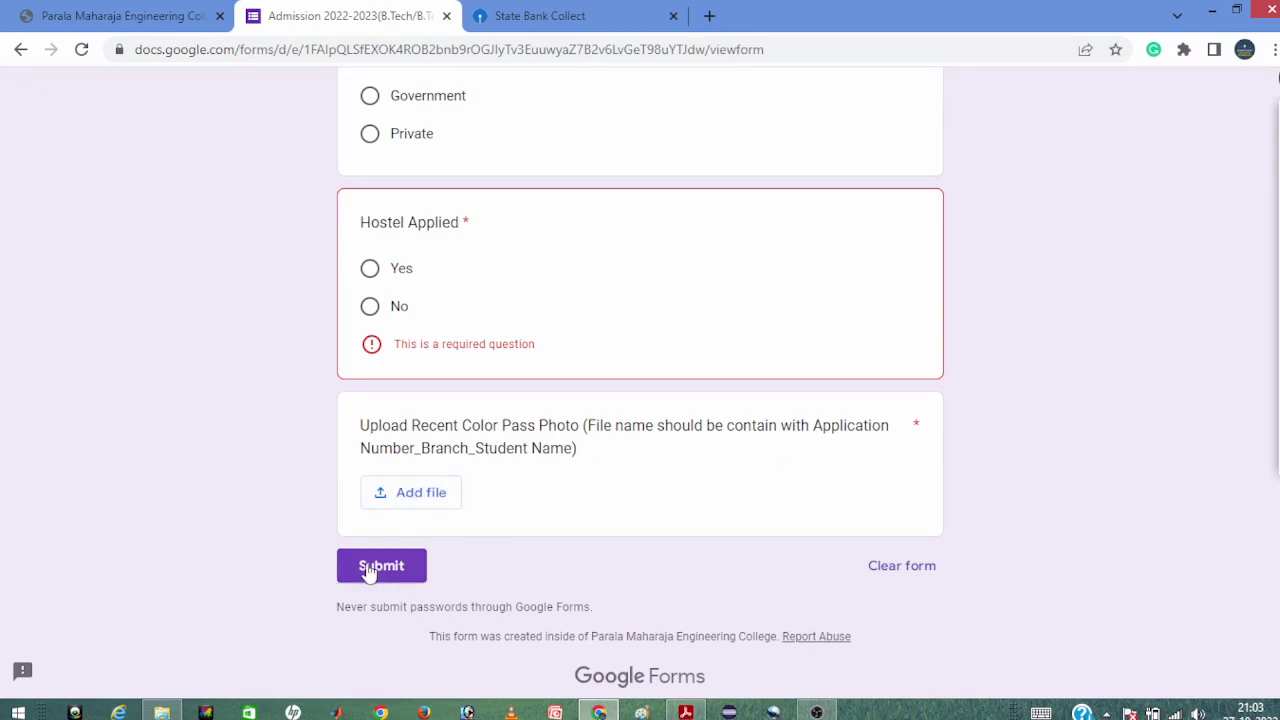
- Return to the B.Tech lateral entry reporting notice, enlarge it to 150%, and find the required documents list on page 3
click(20, 50)
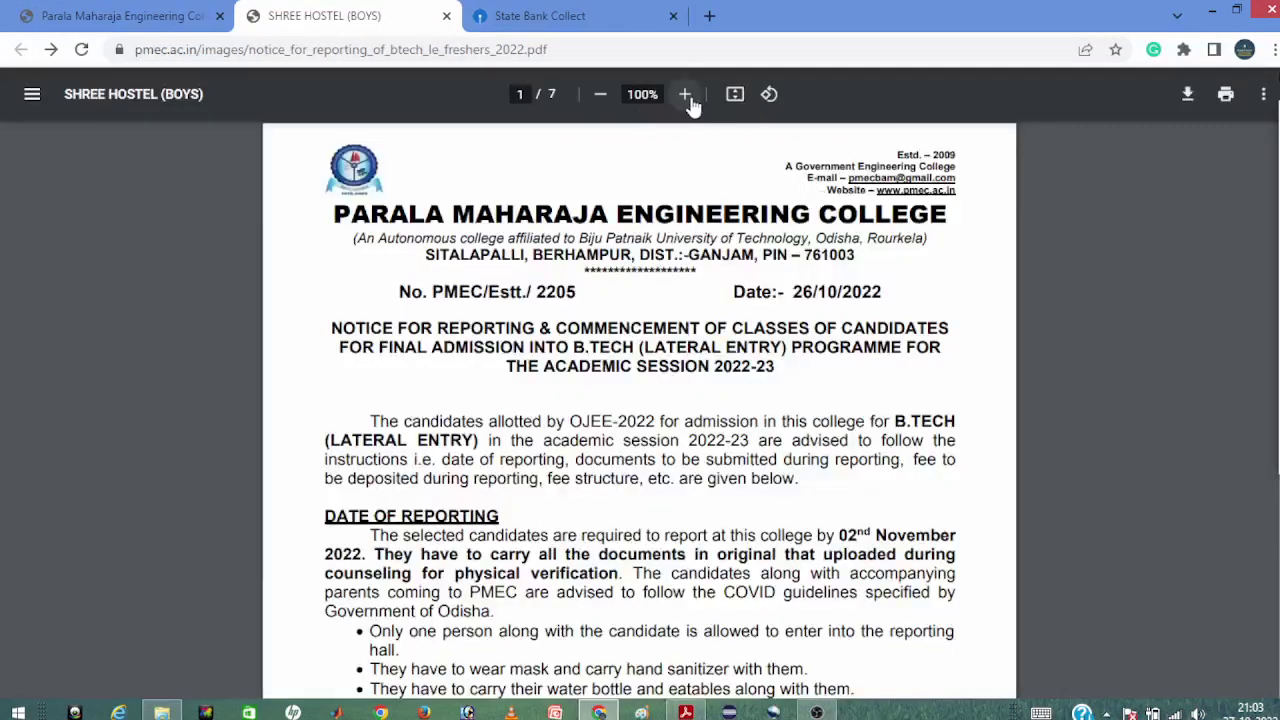
click(685, 94)
click(685, 94)
scroll(1075, 628, down, 5)
scroll(1075, 628, down, 5)
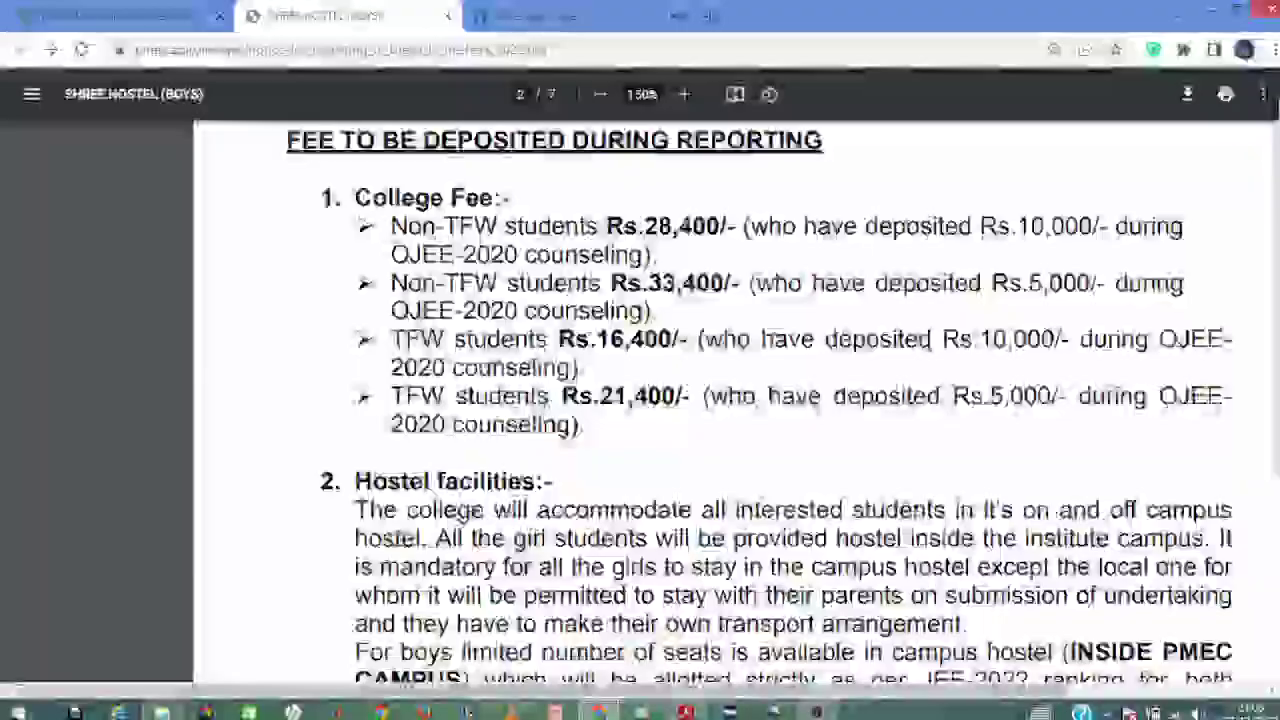
drag(890, 690, 970, 690)
scroll(828, 662, down, 15)
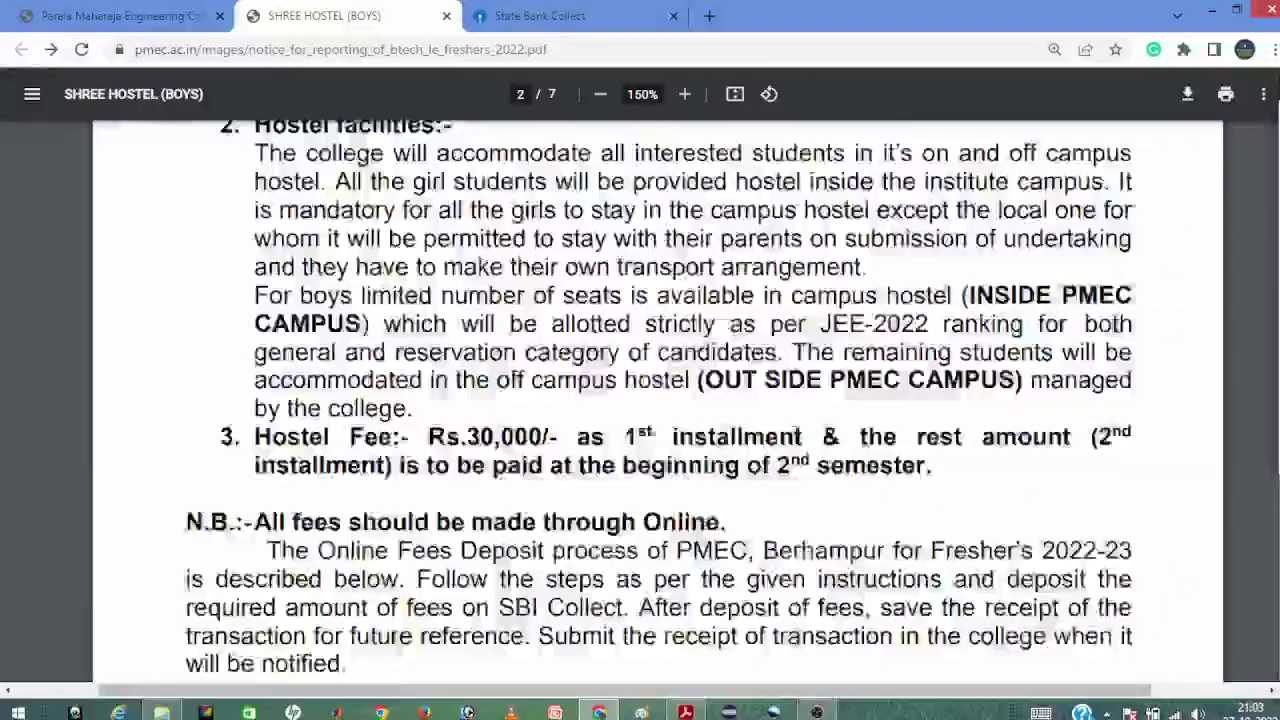
scroll(828, 660, up, 3)
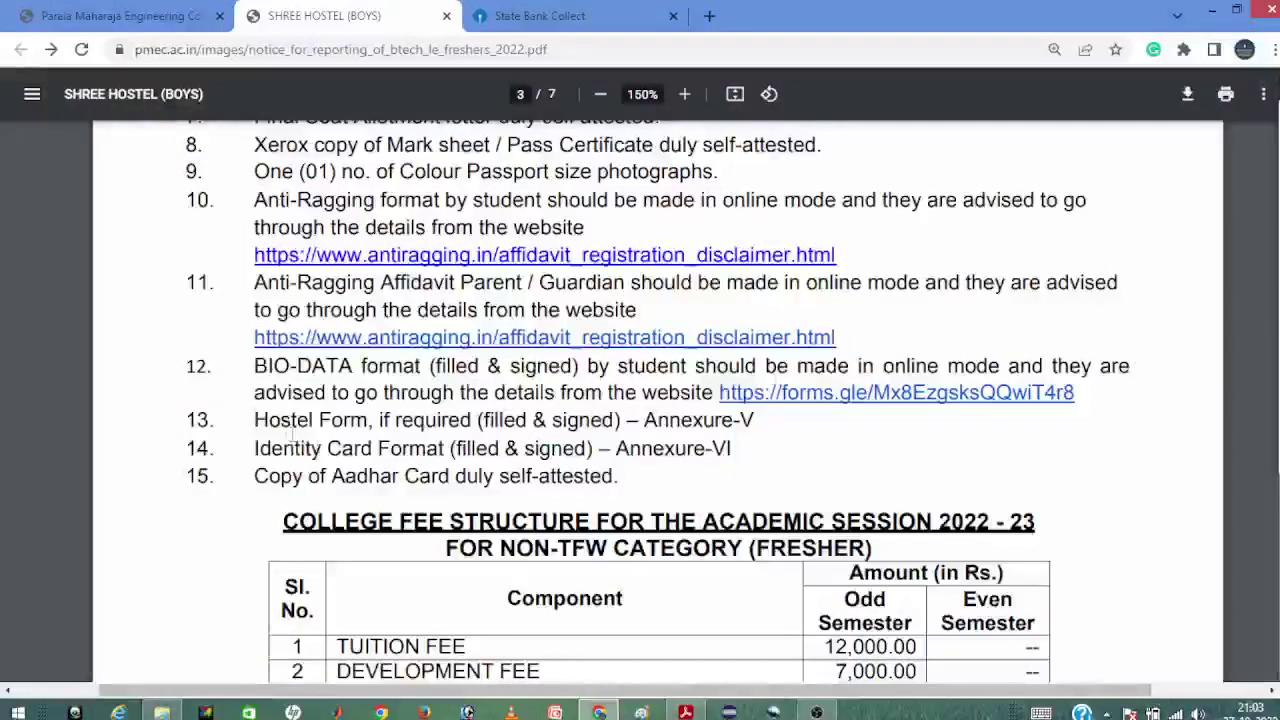
- Highlight the Hostel Form, Identity Card Format and self-attested Aadhar Card copy entries in the documents list
drag(255, 422, 405, 424)
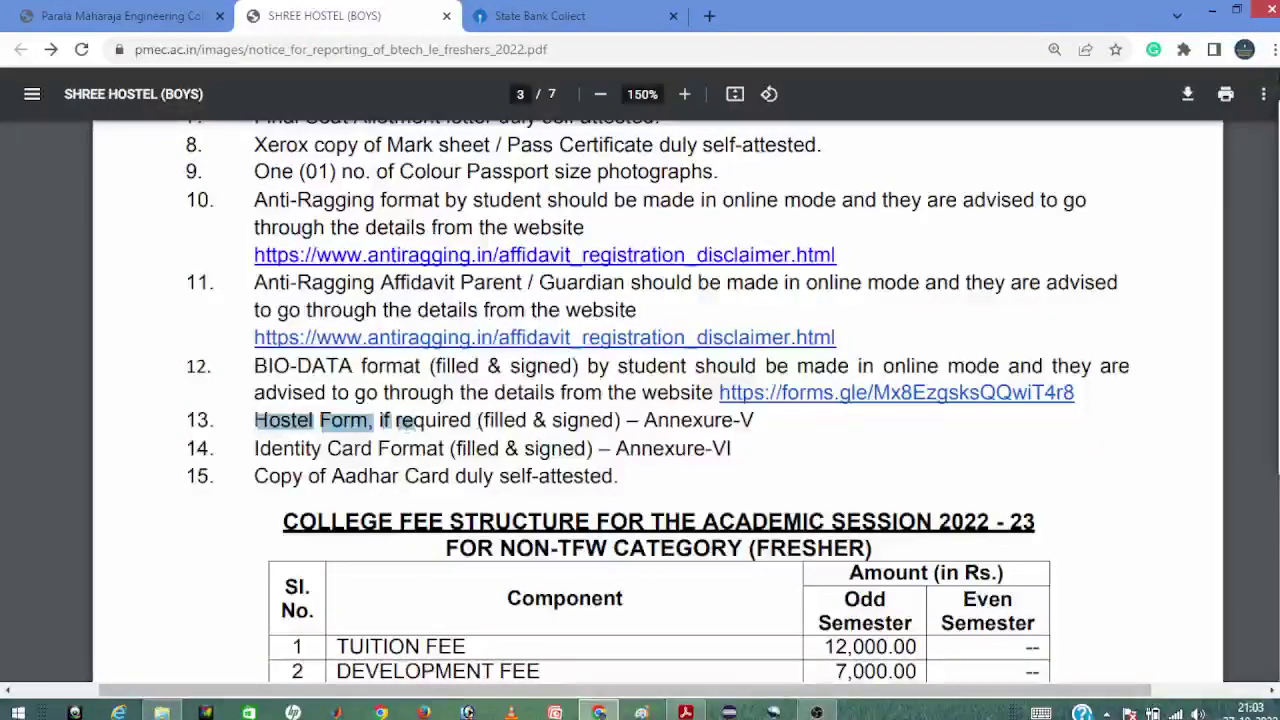
click(258, 462)
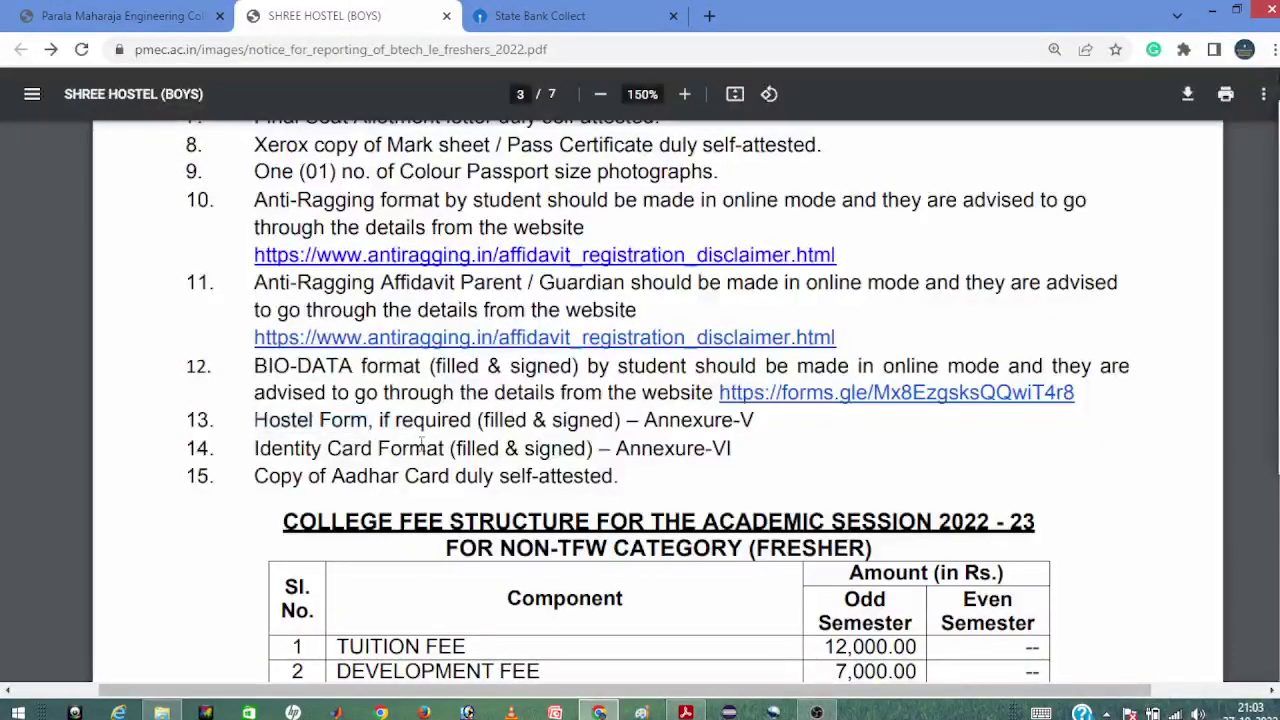
double_click(258, 452)
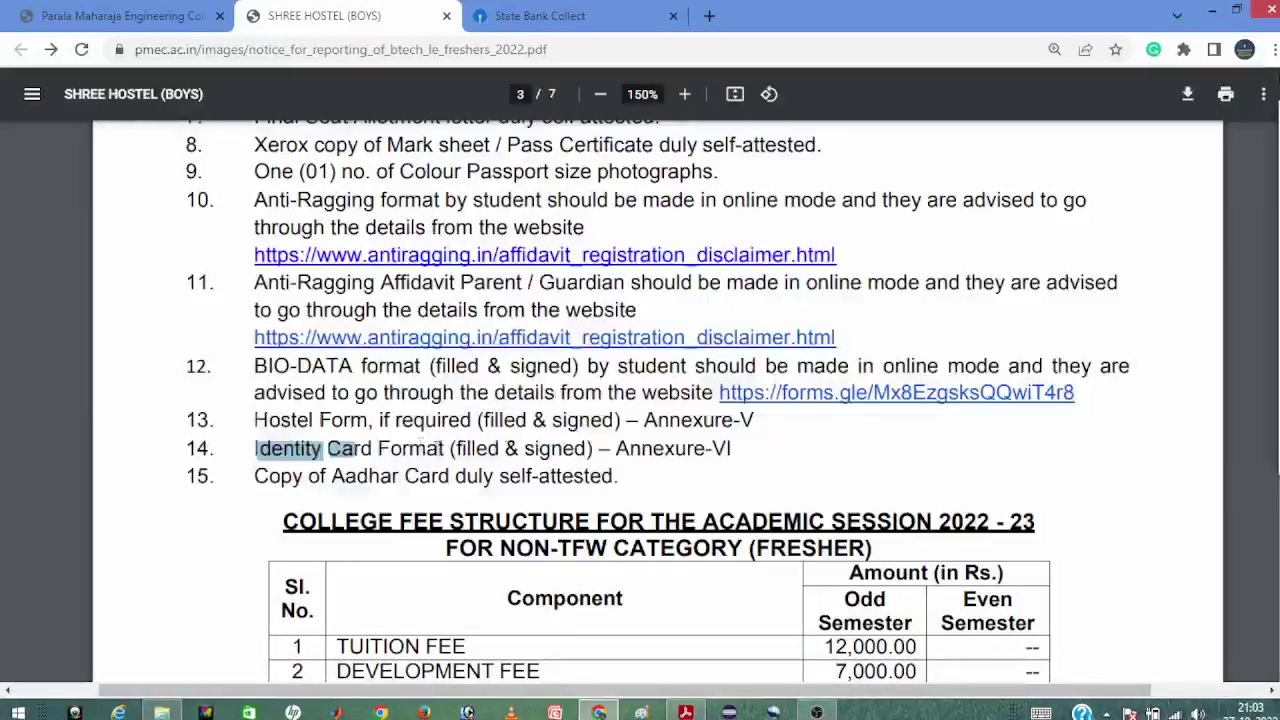
click(327, 484)
drag(327, 484, 283, 478)
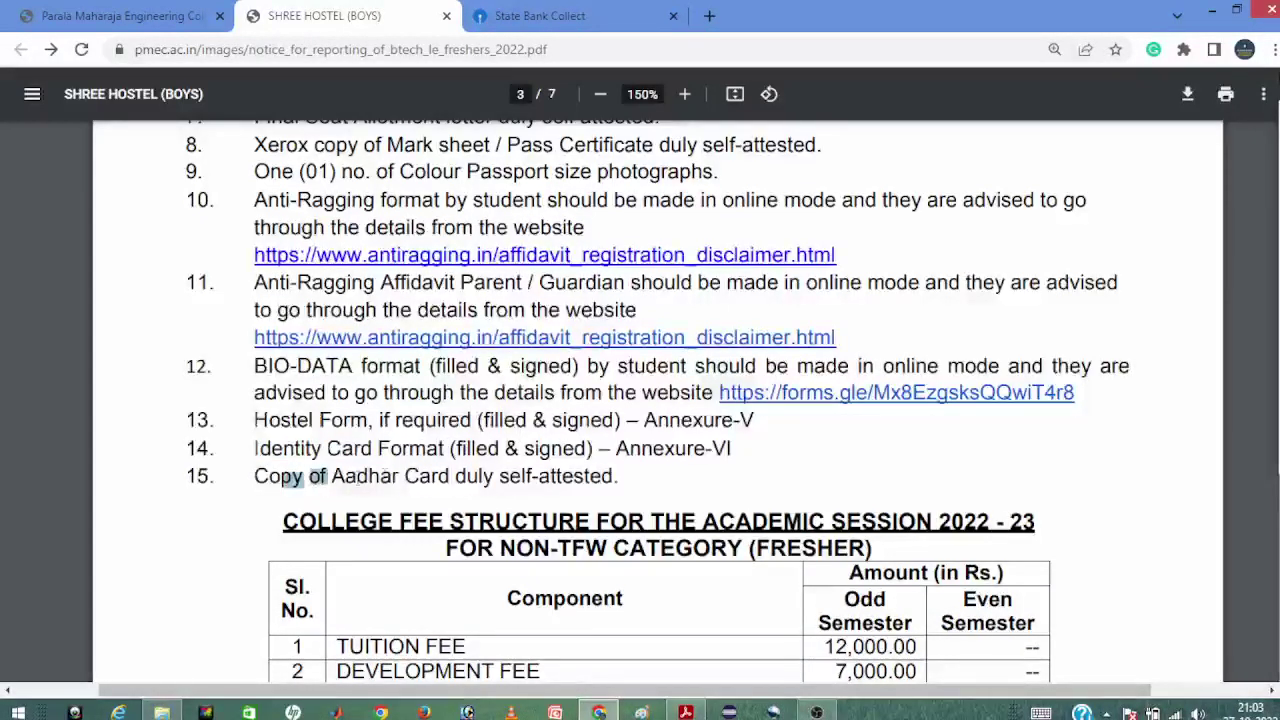
drag(512, 480, 676, 490)
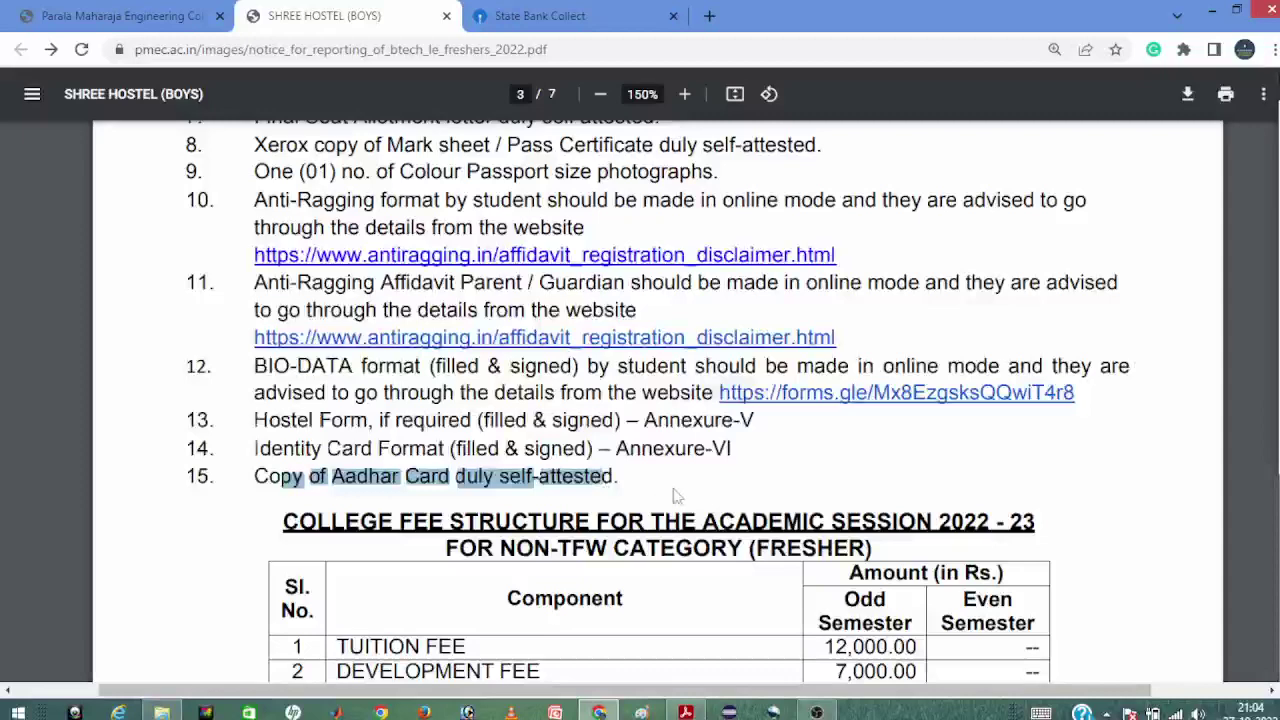
click(458, 460)
- Review the 2022-23 college fee structure for the Non-TFW category and highlight its odd semester total
scroll(441, 457, down, 3)
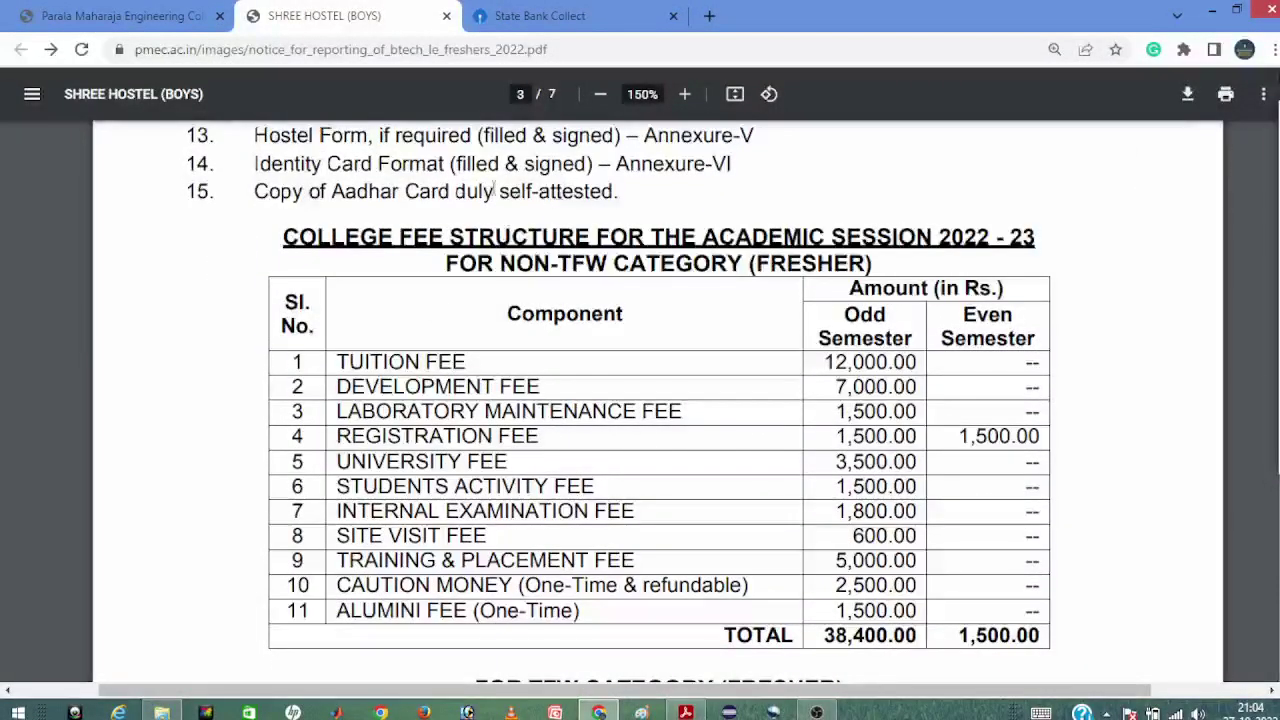
scroll(617, 263, down, 1)
scroll(654, 300, up, 1)
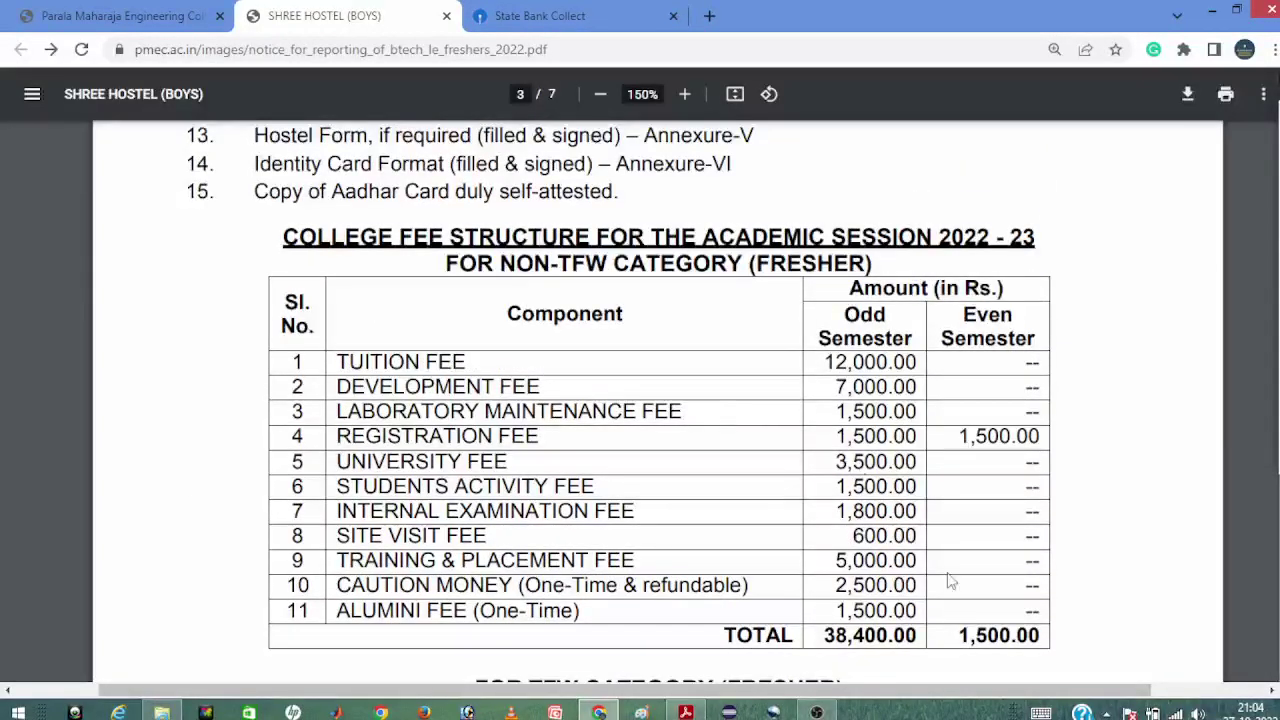
drag(849, 645, 891, 640)
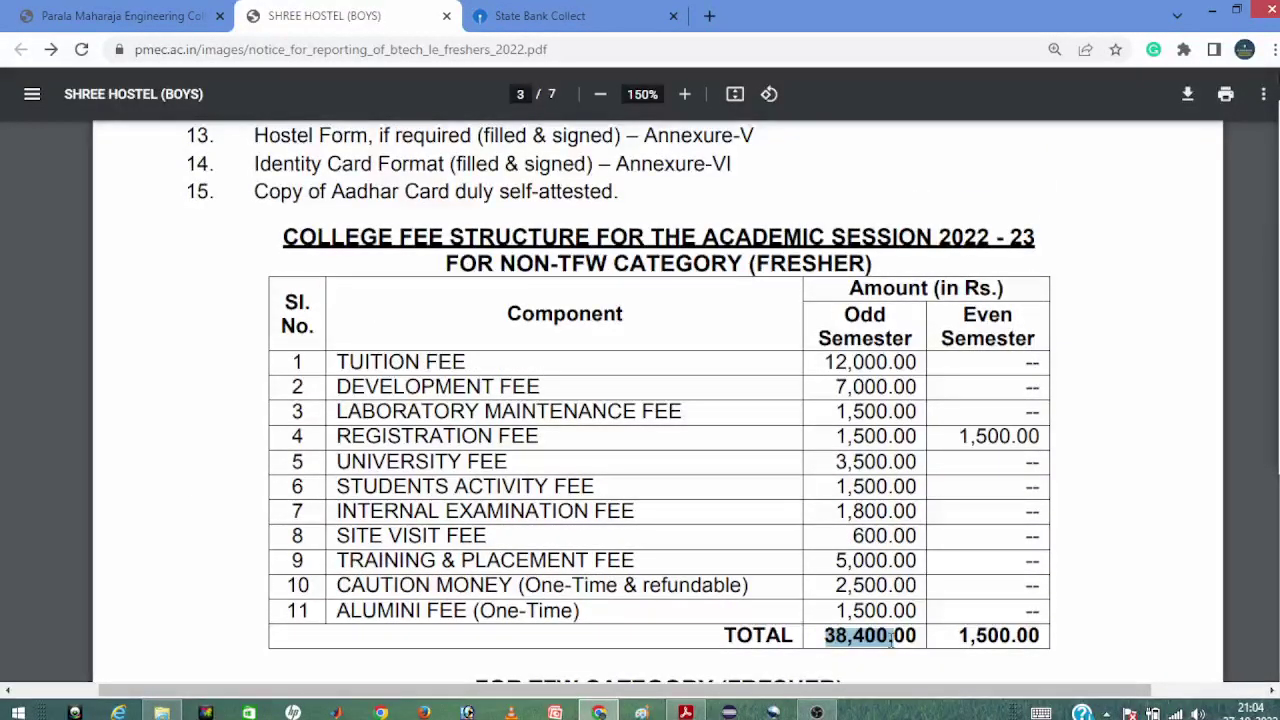
click(891, 640)
- Go back to the section on fees to be deposited during reporting and highlight the Non-TFW college fee amounts
scroll(891, 640, up, 15)
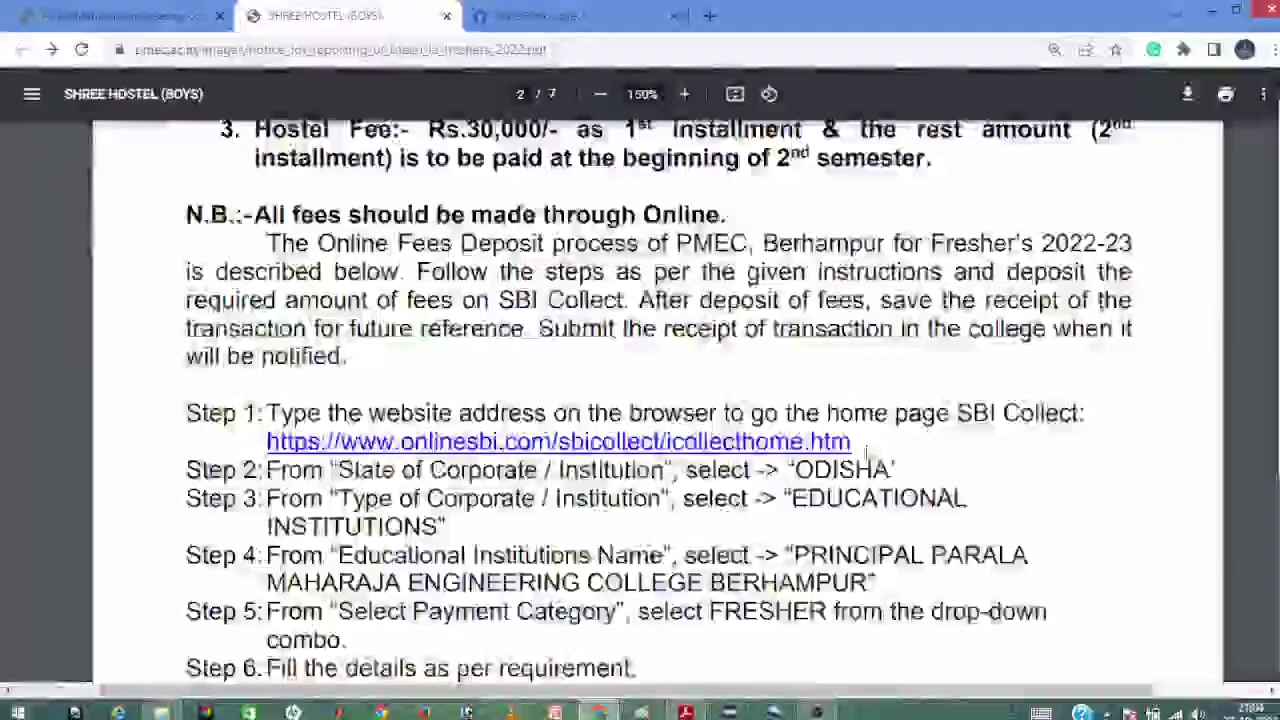
scroll(857, 451, up, 6)
scroll(774, 457, down, 6)
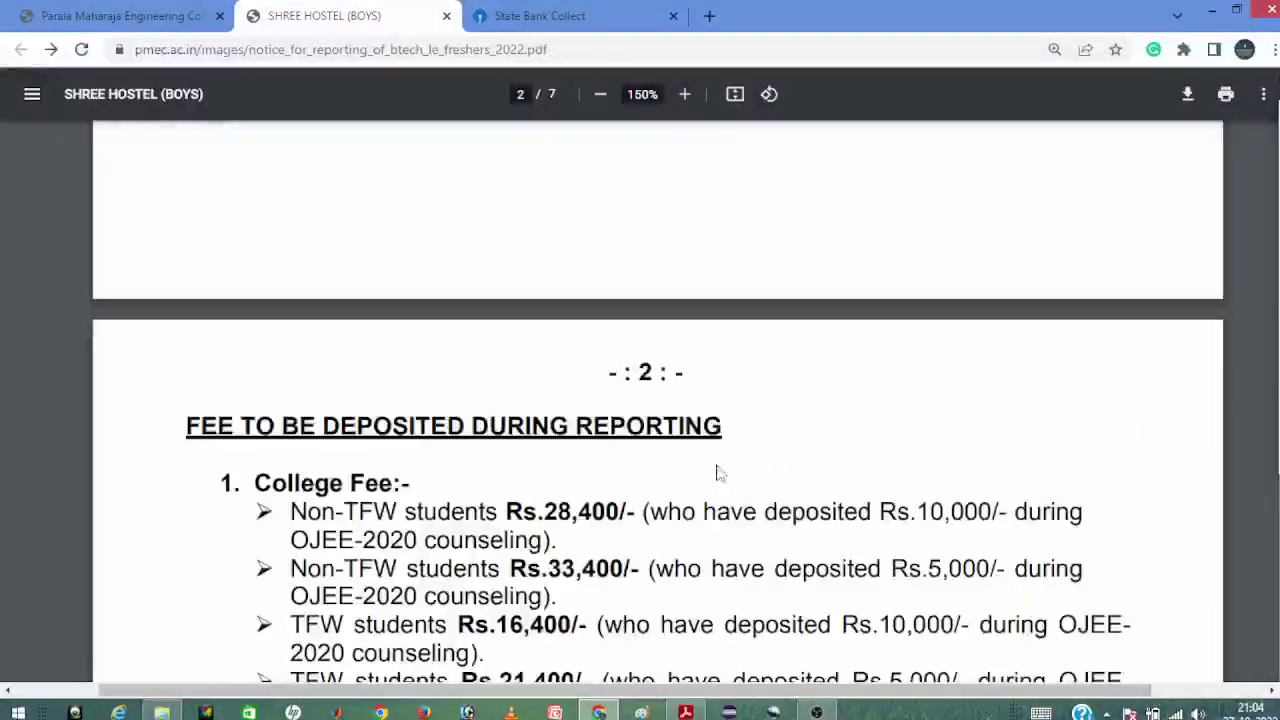
scroll(560, 300, up, 1)
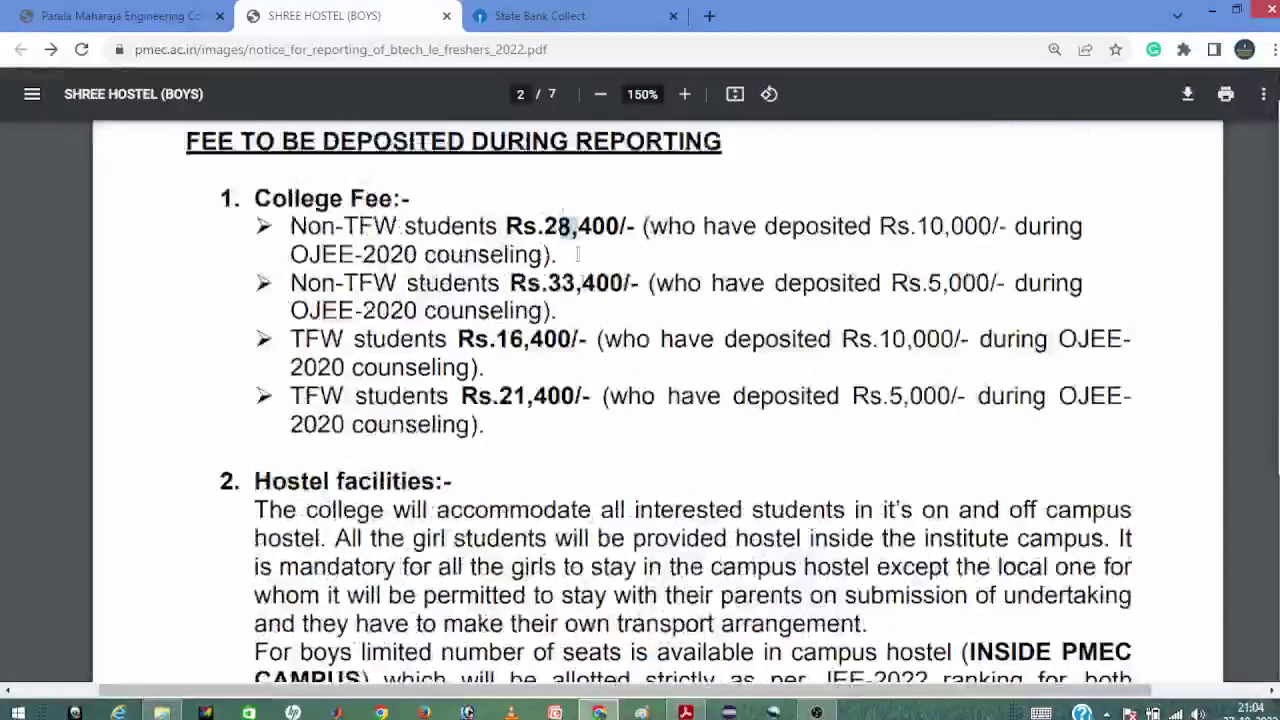
drag(559, 227, 577, 312)
click(577, 312)
- Compare the Non-TFW fee table with the TFW category fee table and its total
scroll(577, 312, down, 20)
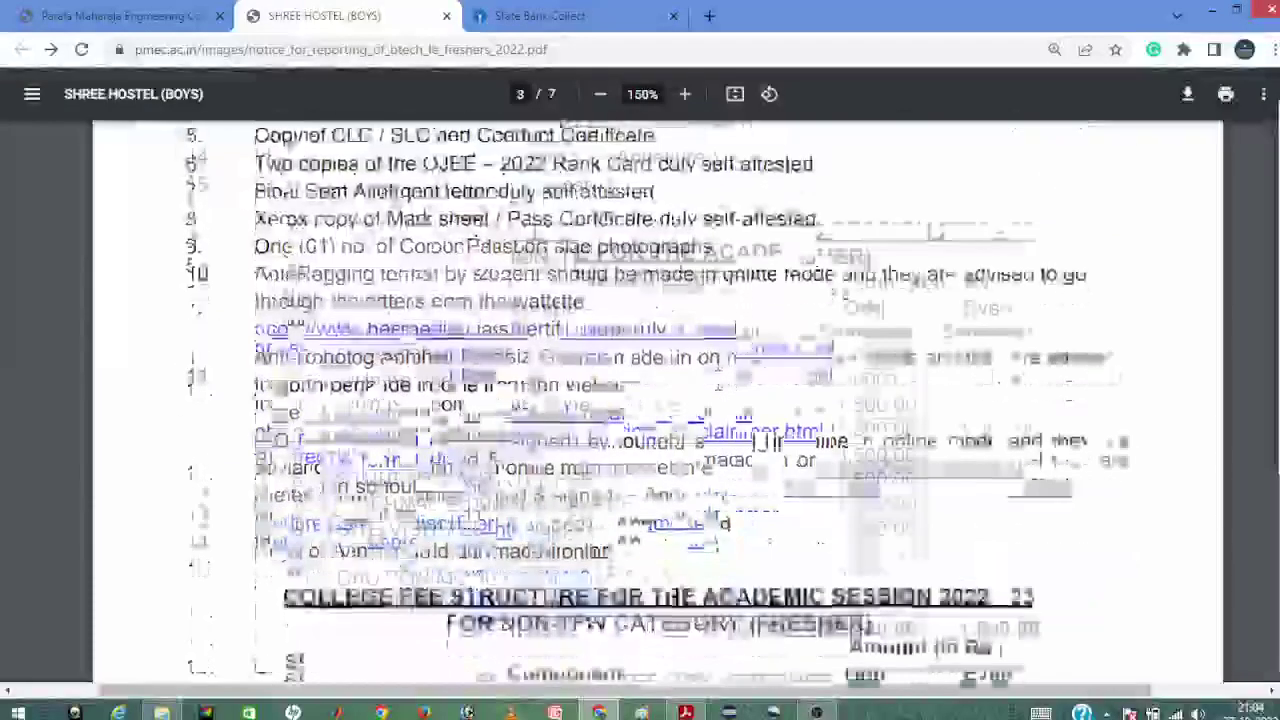
scroll(610, 282, up, 4)
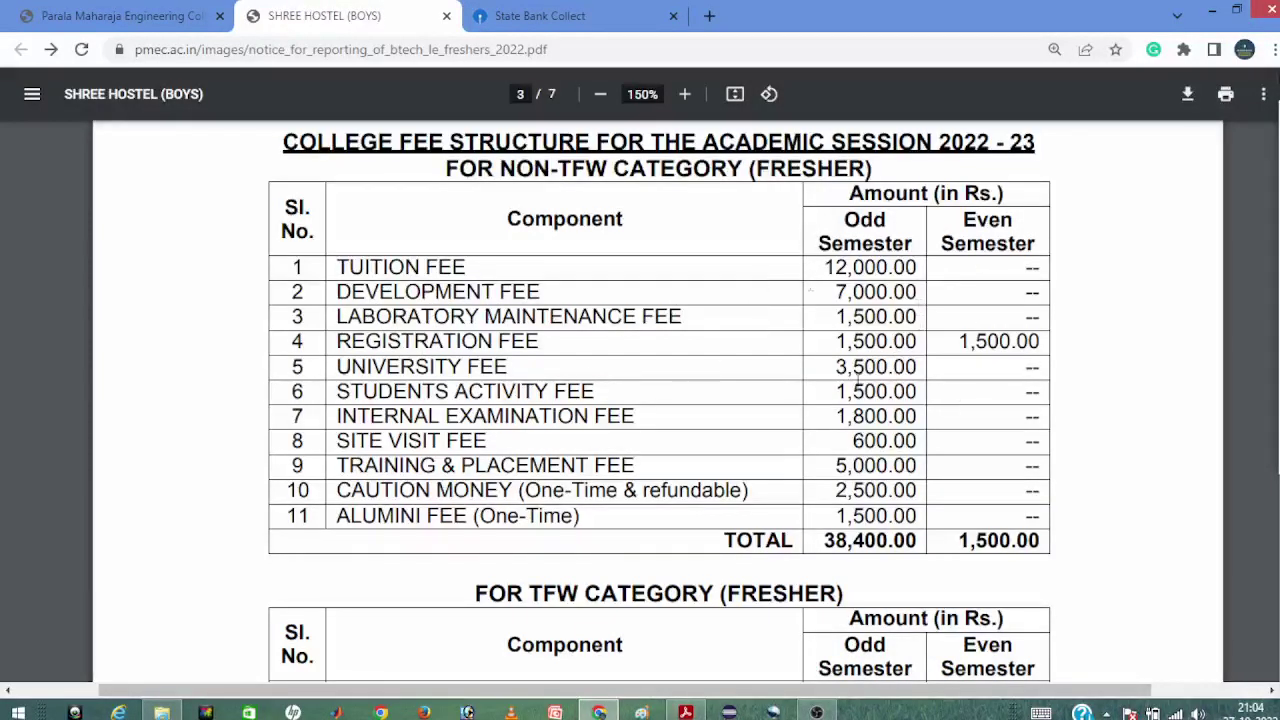
scroll(876, 367, down, 10)
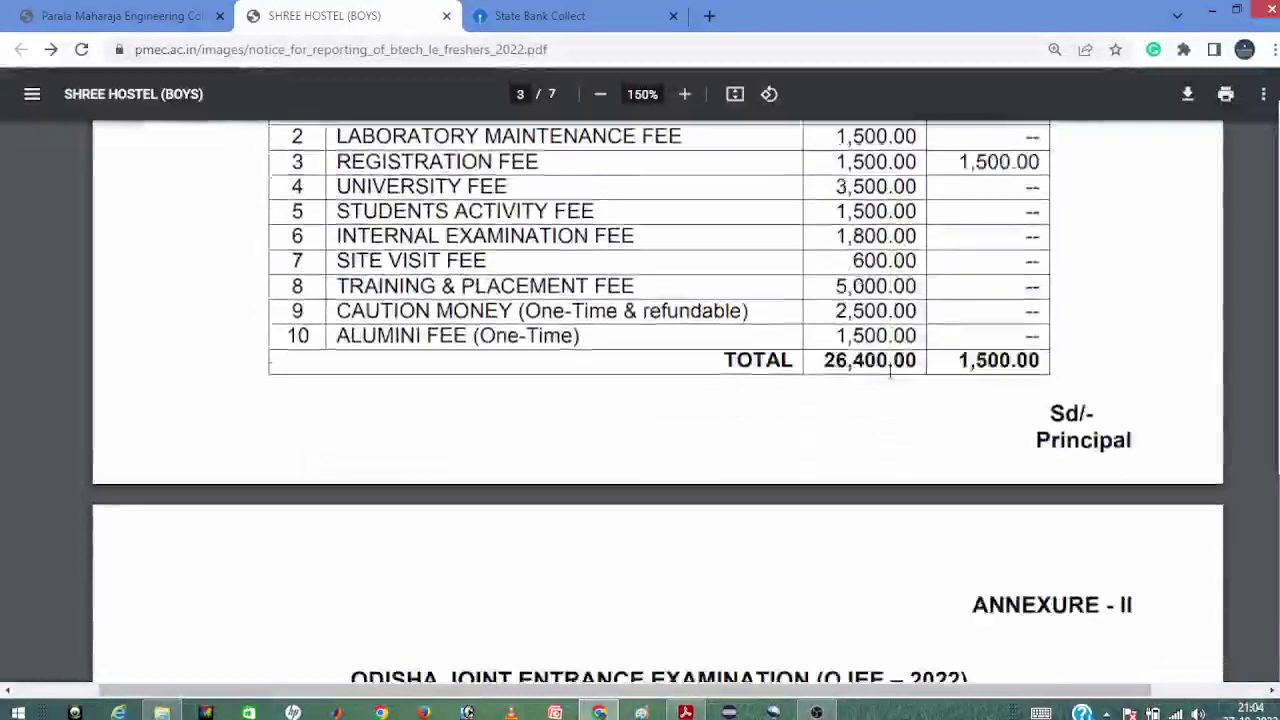
- Examine the Annexure-II OJEE-2022 declaration, including the candidate name, roll number, rank, category and stream blanks and the undertakings
scroll(890, 370, down, 1)
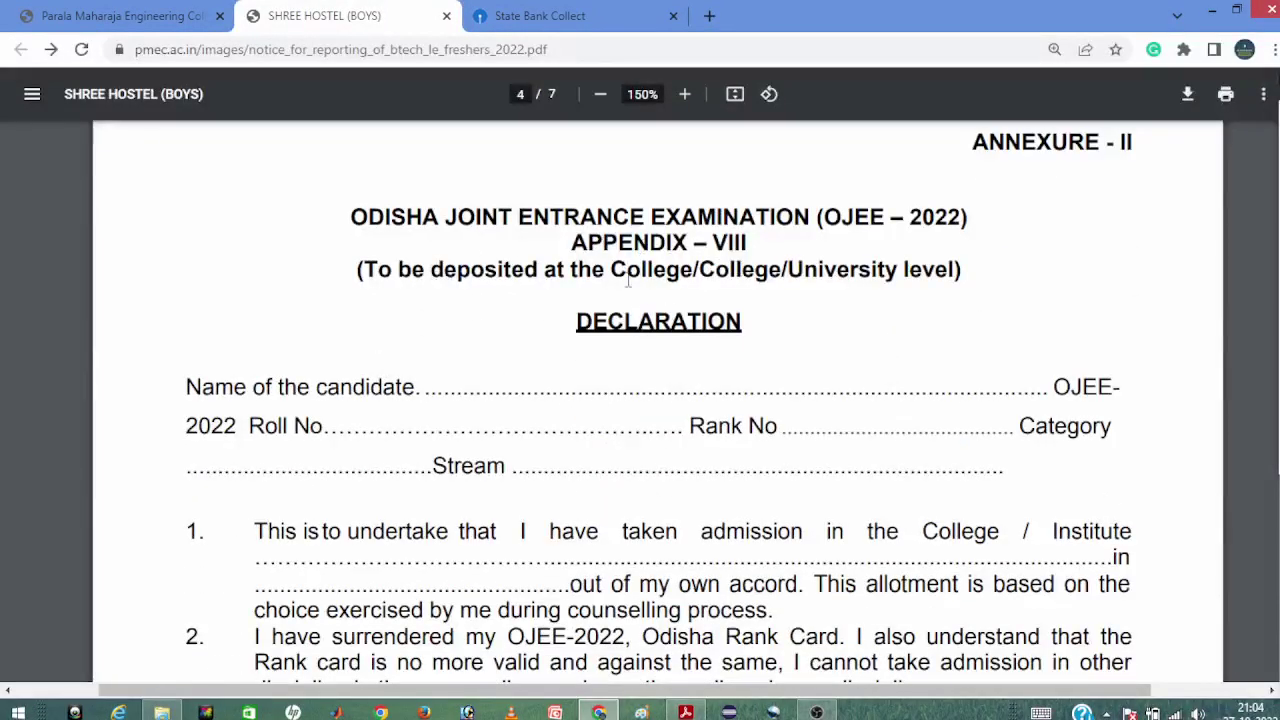
scroll(651, 316, up, 1)
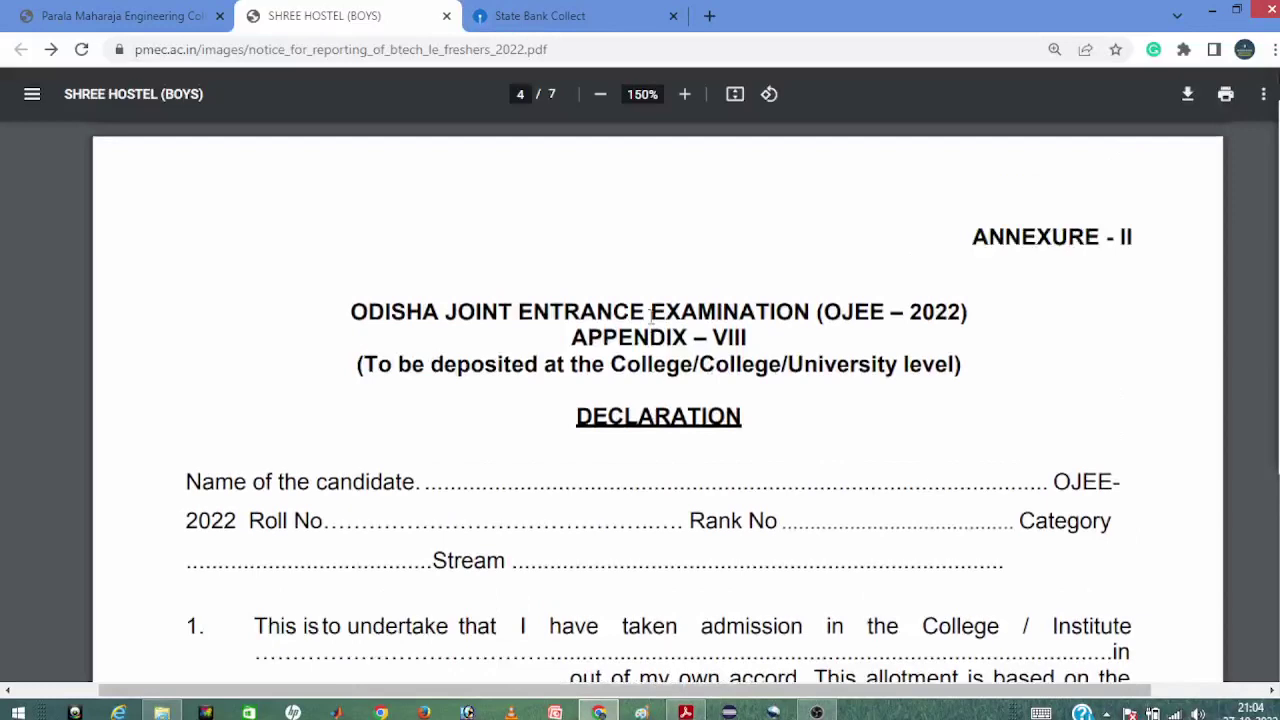
scroll(651, 316, down, 2)
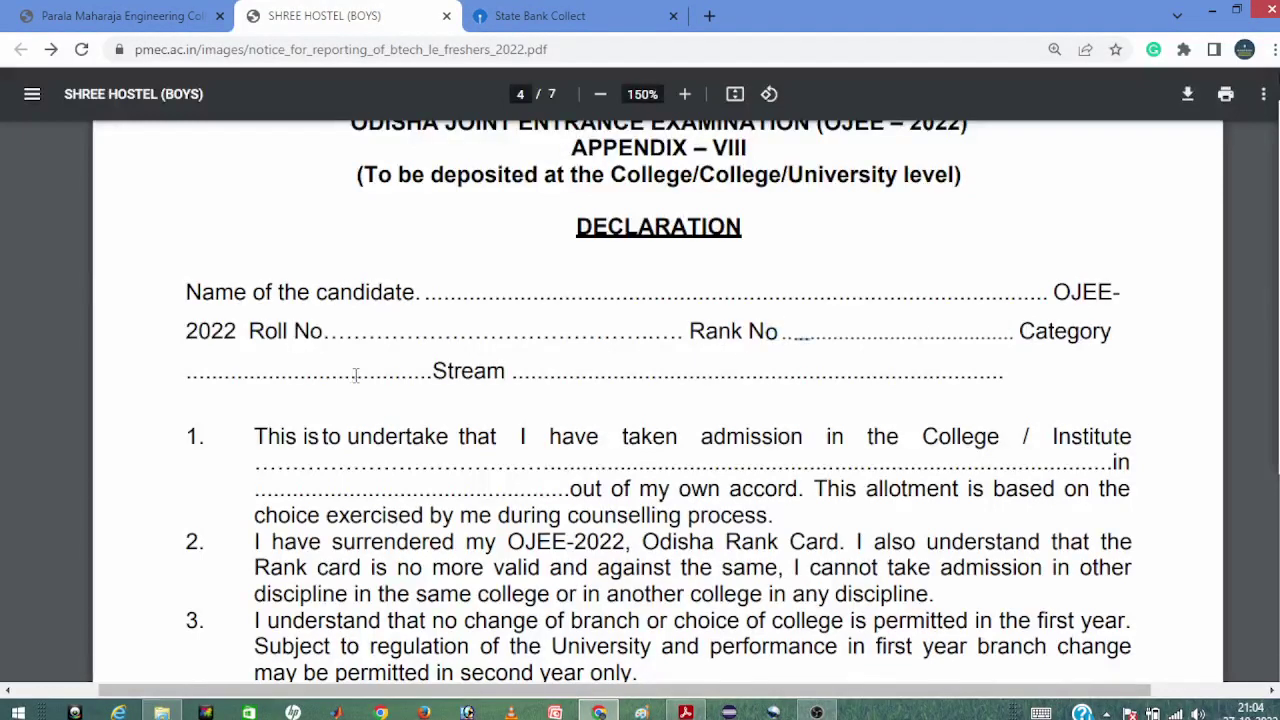
drag(571, 380, 778, 378)
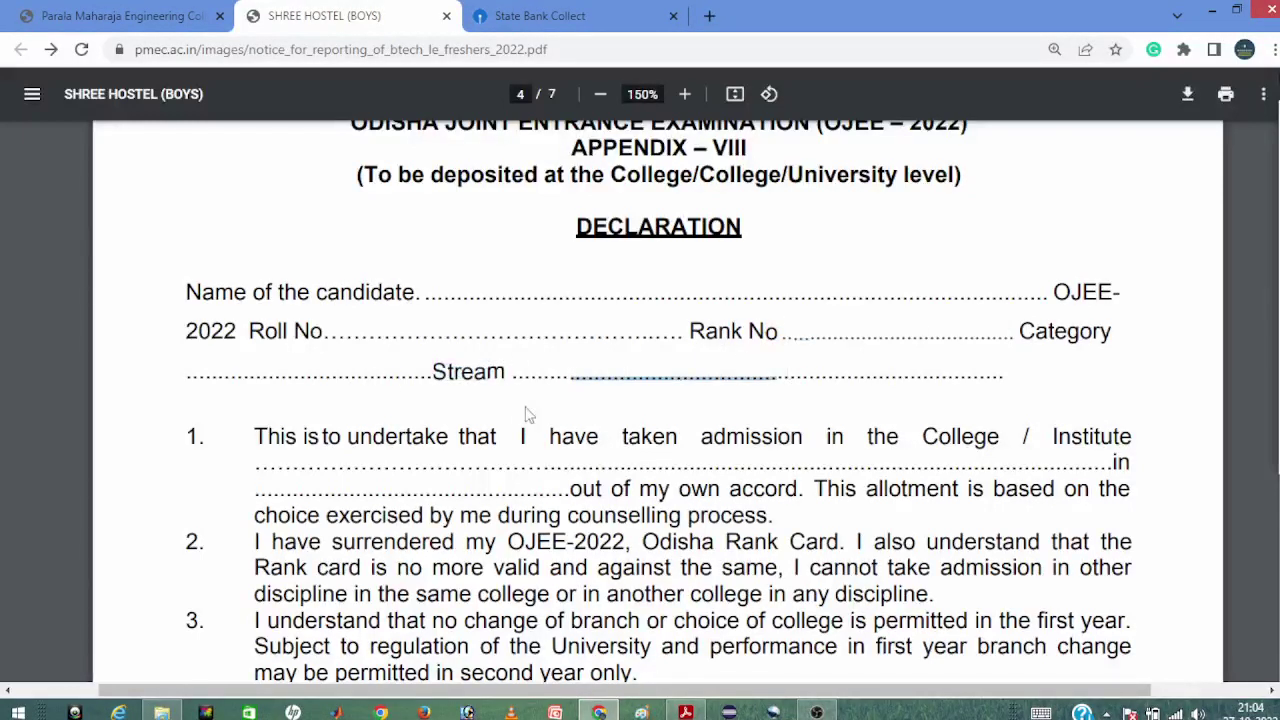
scroll(523, 409, down, 3)
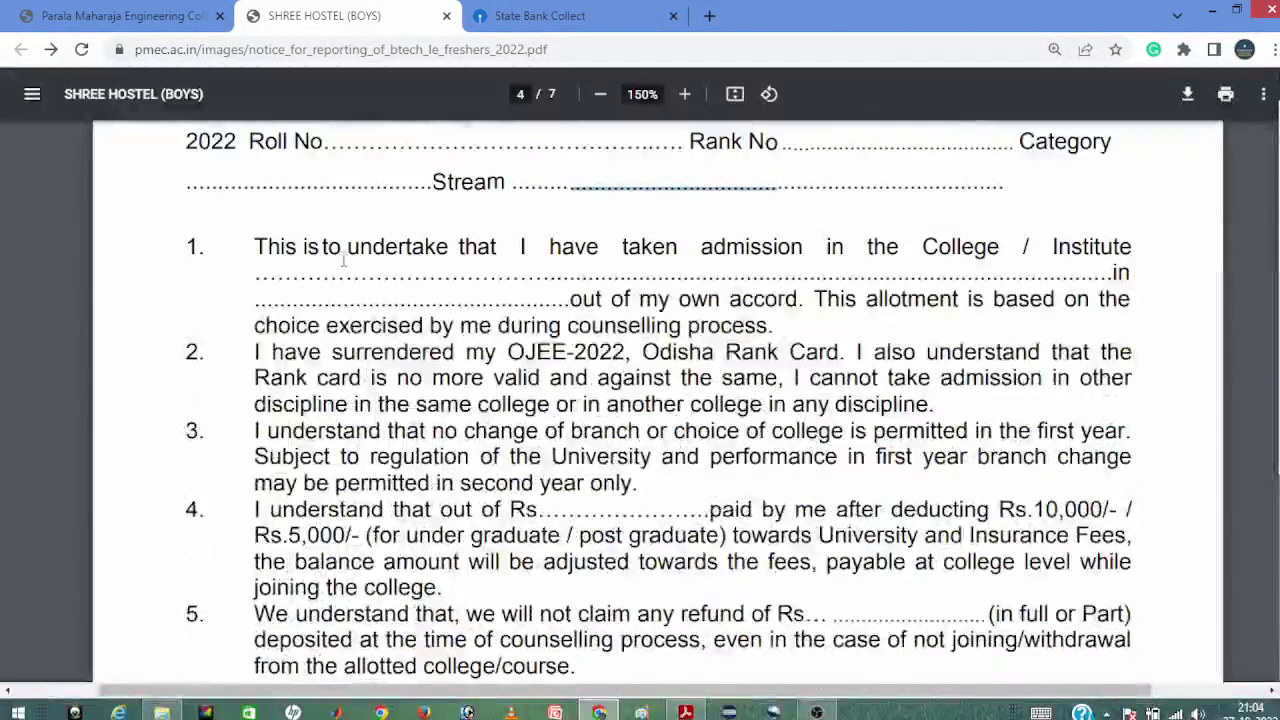